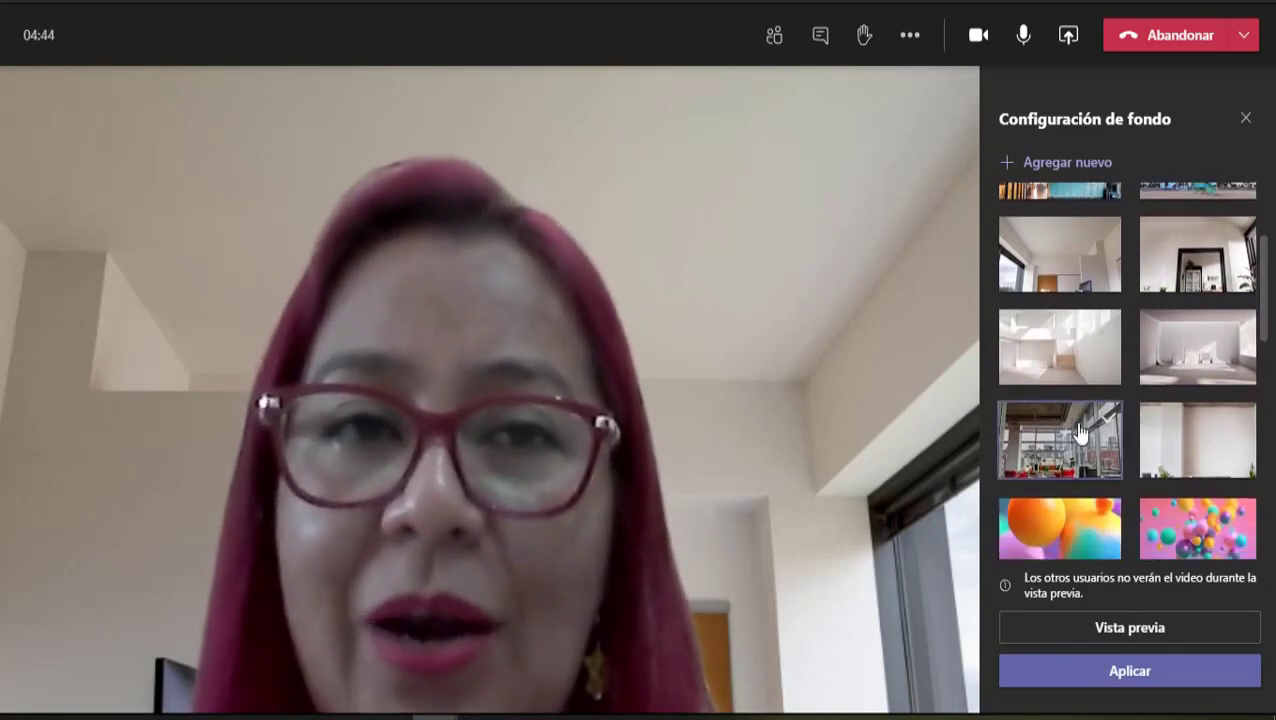
# Step: Select the bright office-with-windows image as the call background
pyautogui.click(1080, 432)
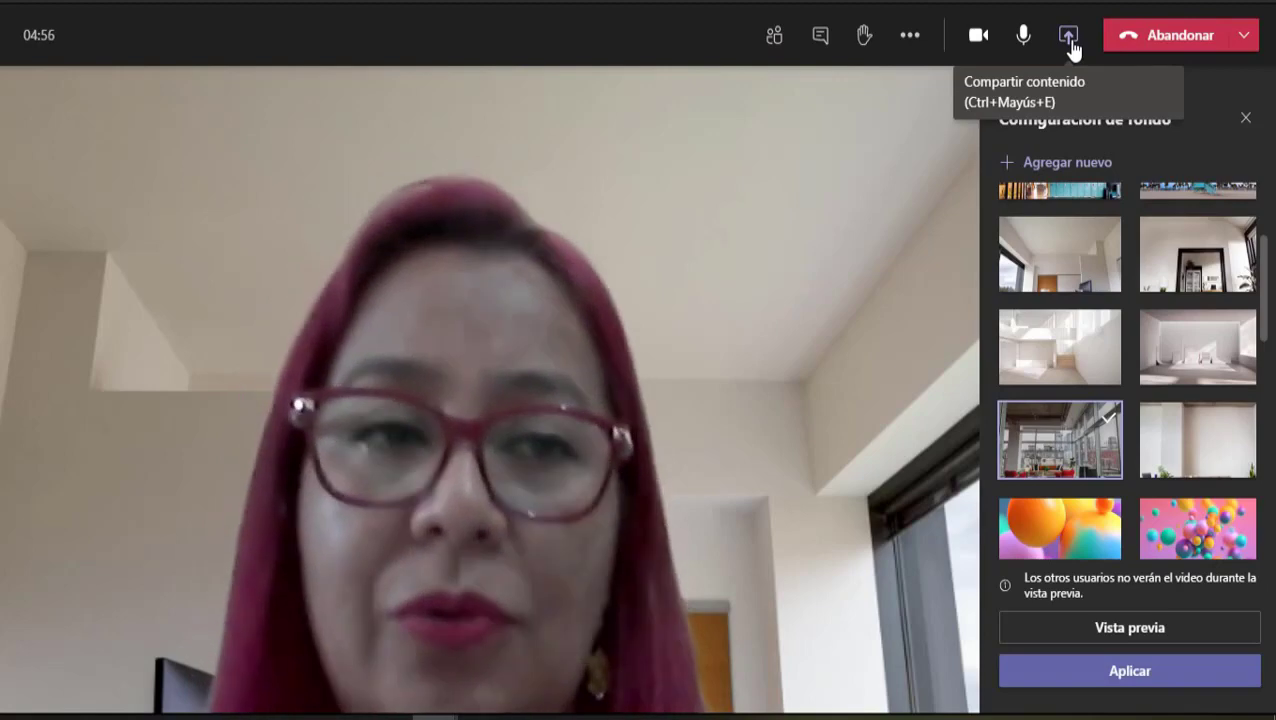
# Step: Present the Chrome window with the YouTube motivation video and system audio, then stop presenting
pyautogui.click(1069, 40)
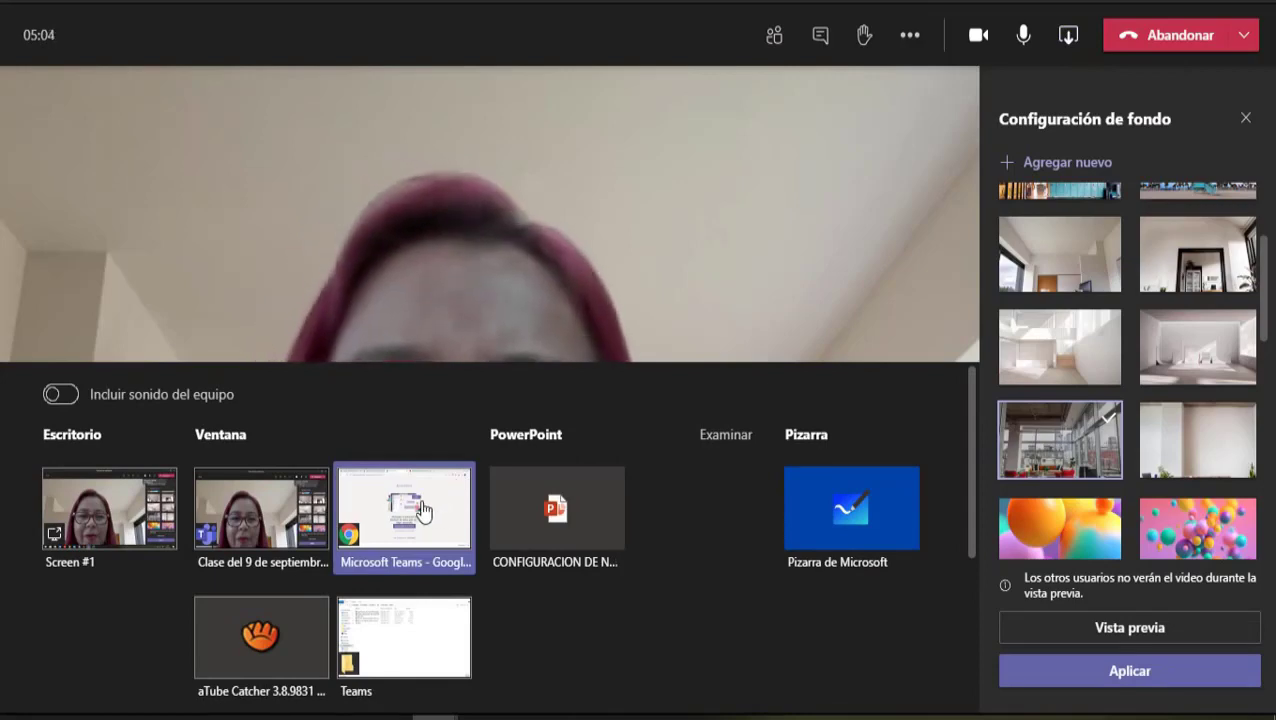
pyautogui.click(422, 510)
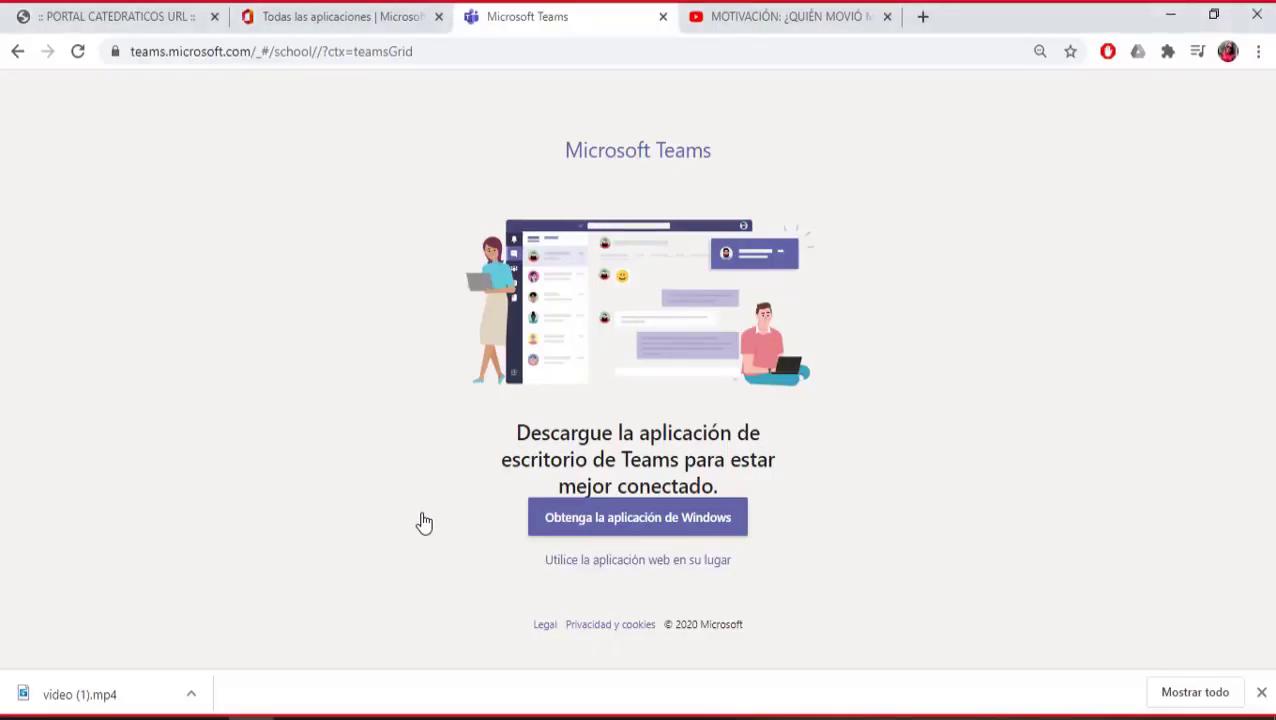
pyautogui.click(765, 18)
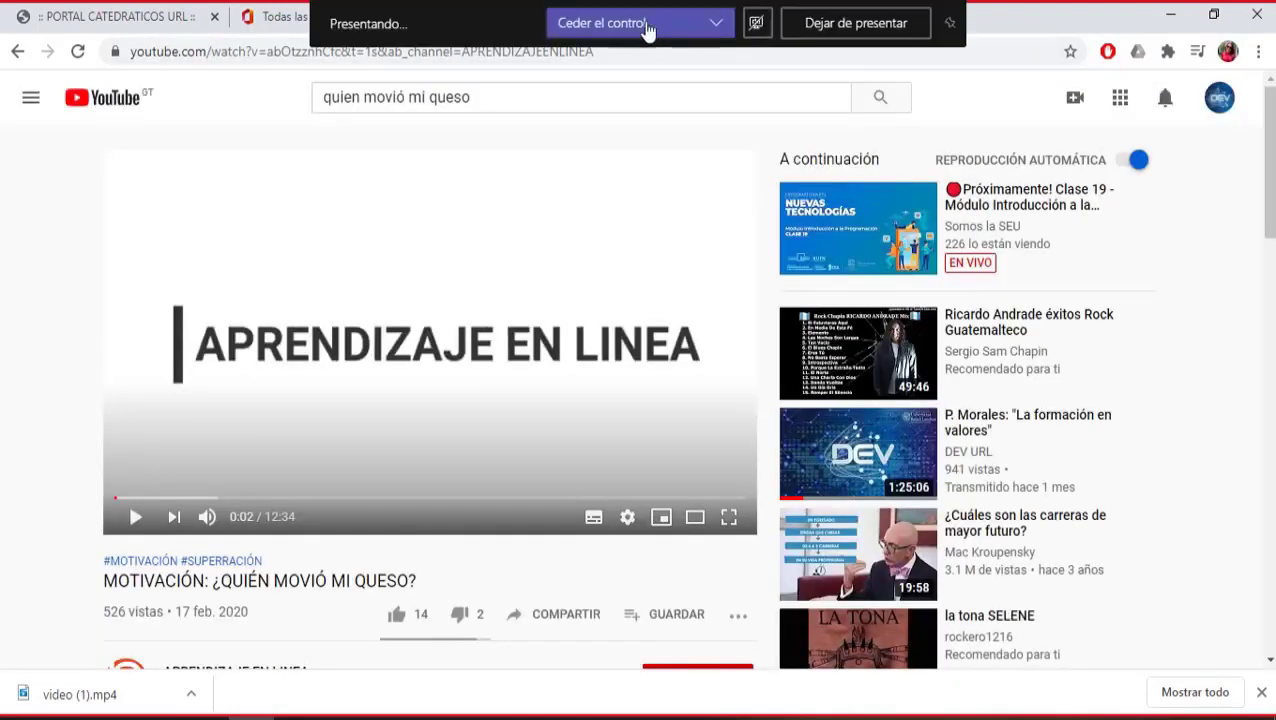
pyautogui.click(757, 22)
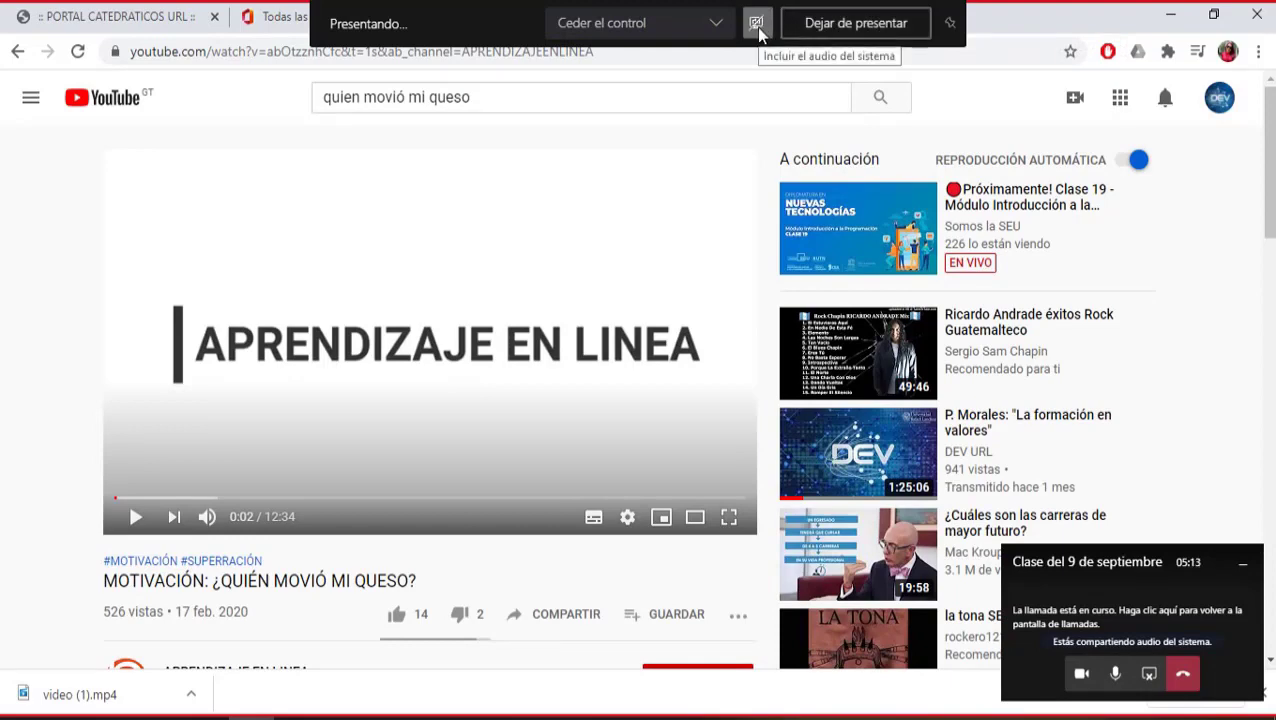
pyautogui.click(756, 22)
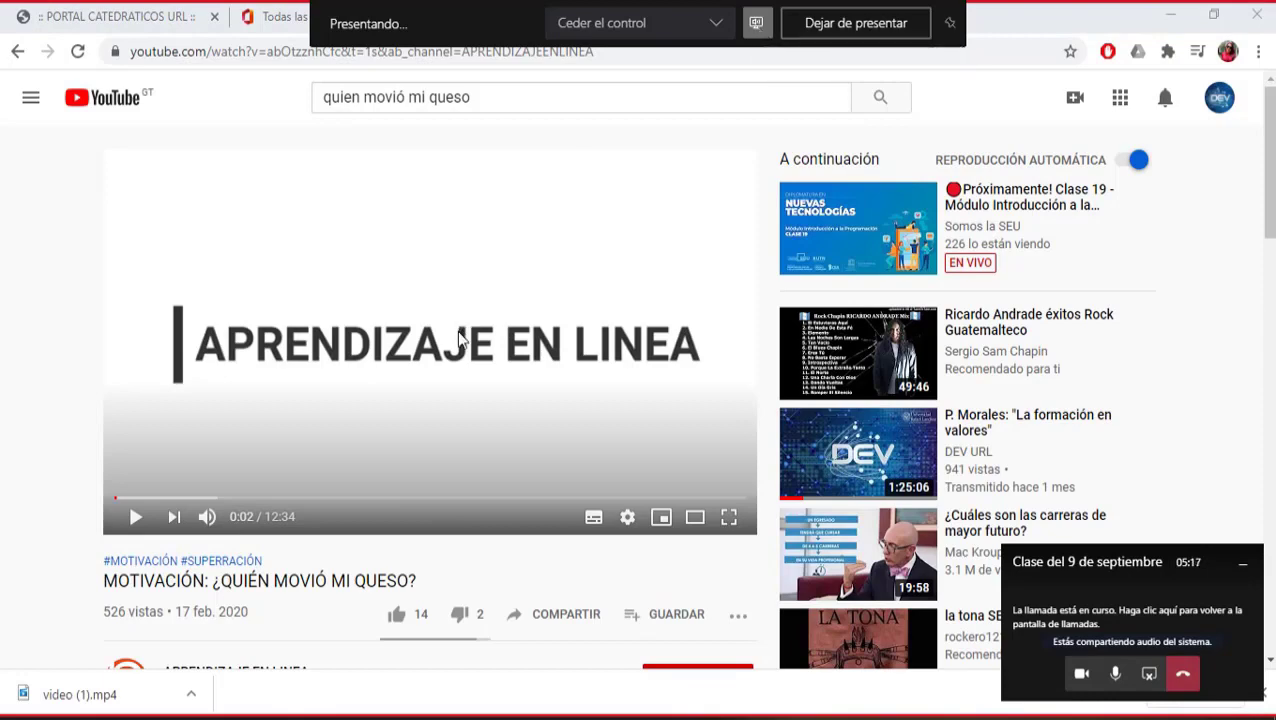
pyautogui.moveTo(826, 12)
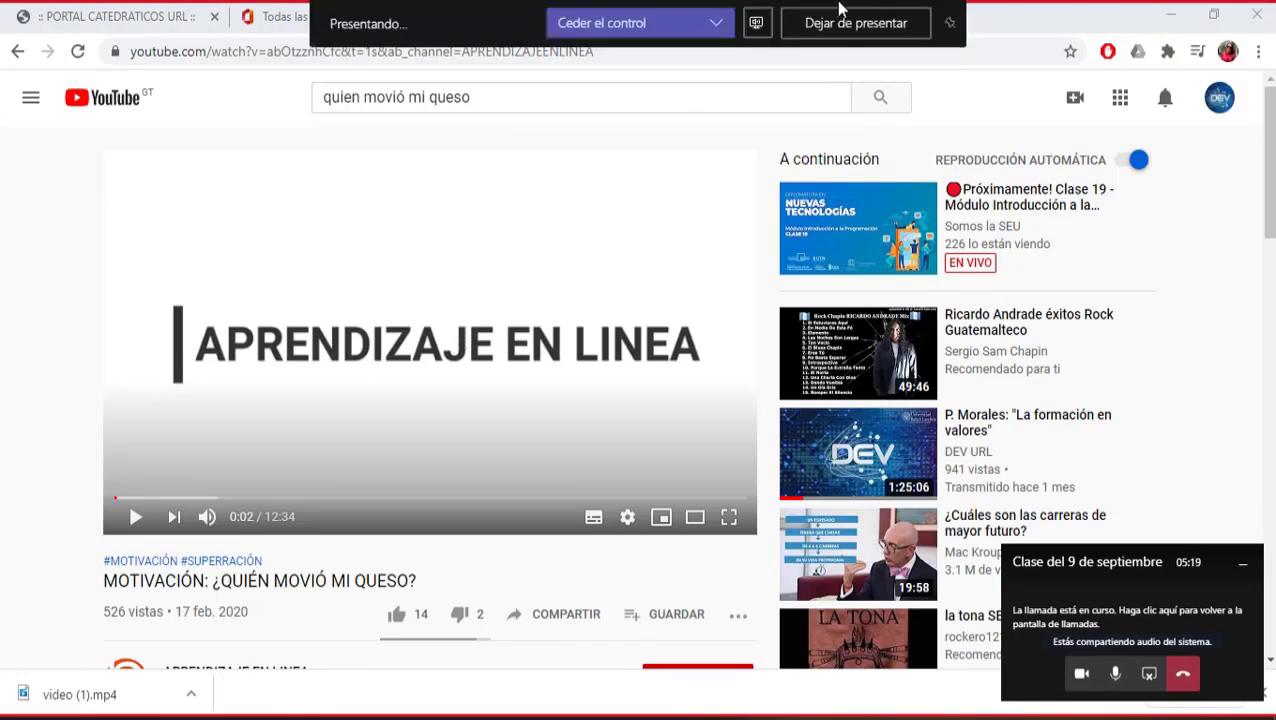
pyautogui.click(850, 23)
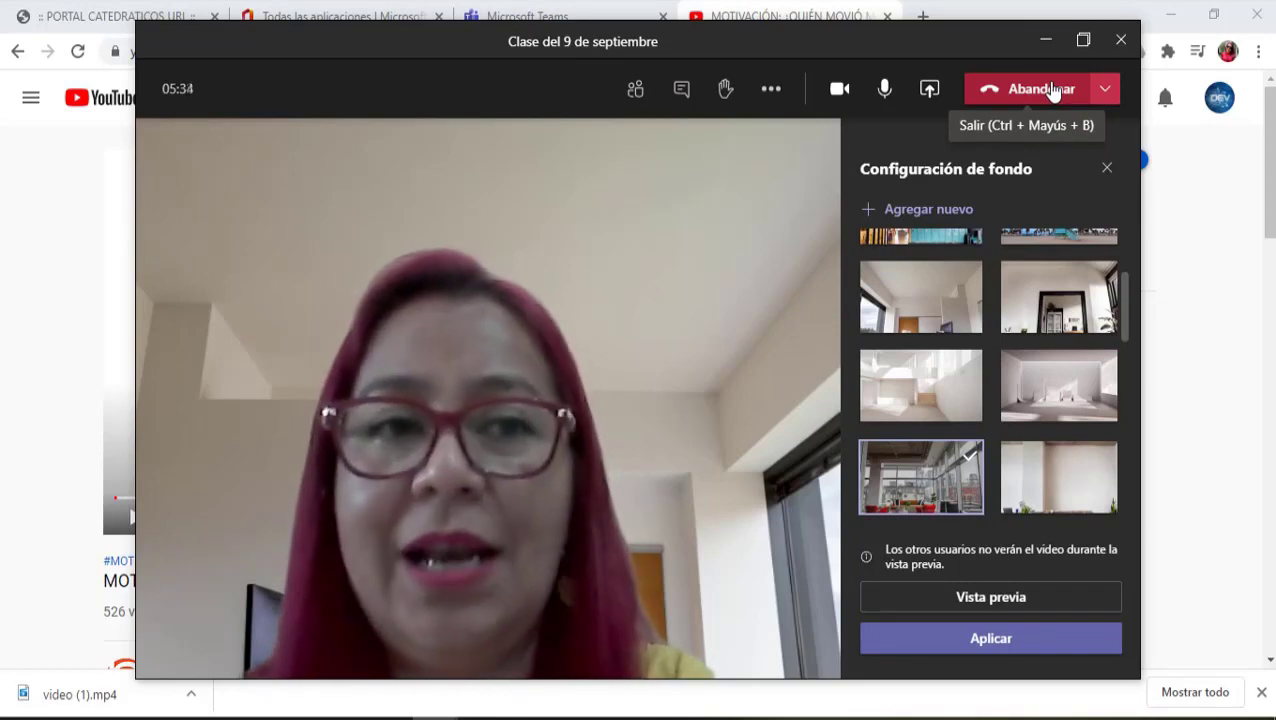
# Step: Leave the call, continue in the Teams web app, and open 'Unirse a un equipo o crear uno'
pyautogui.click(1053, 92)
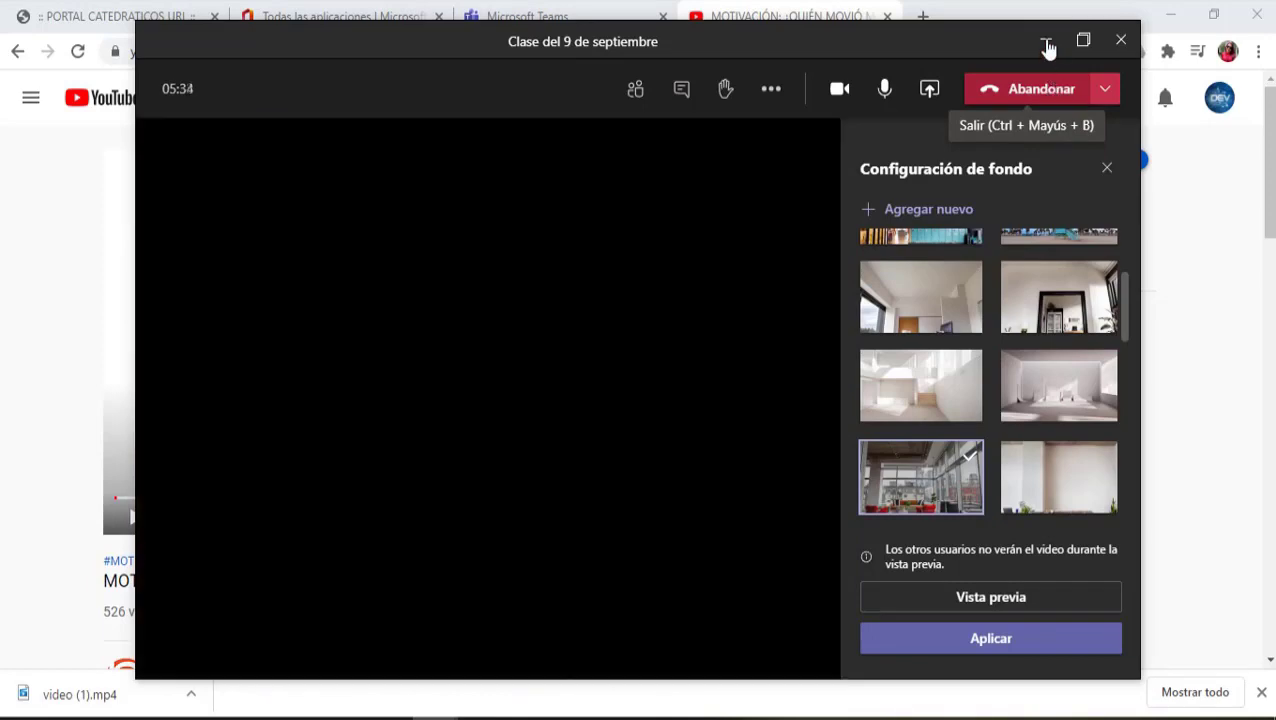
pyautogui.click(1046, 40)
pyautogui.click(530, 16)
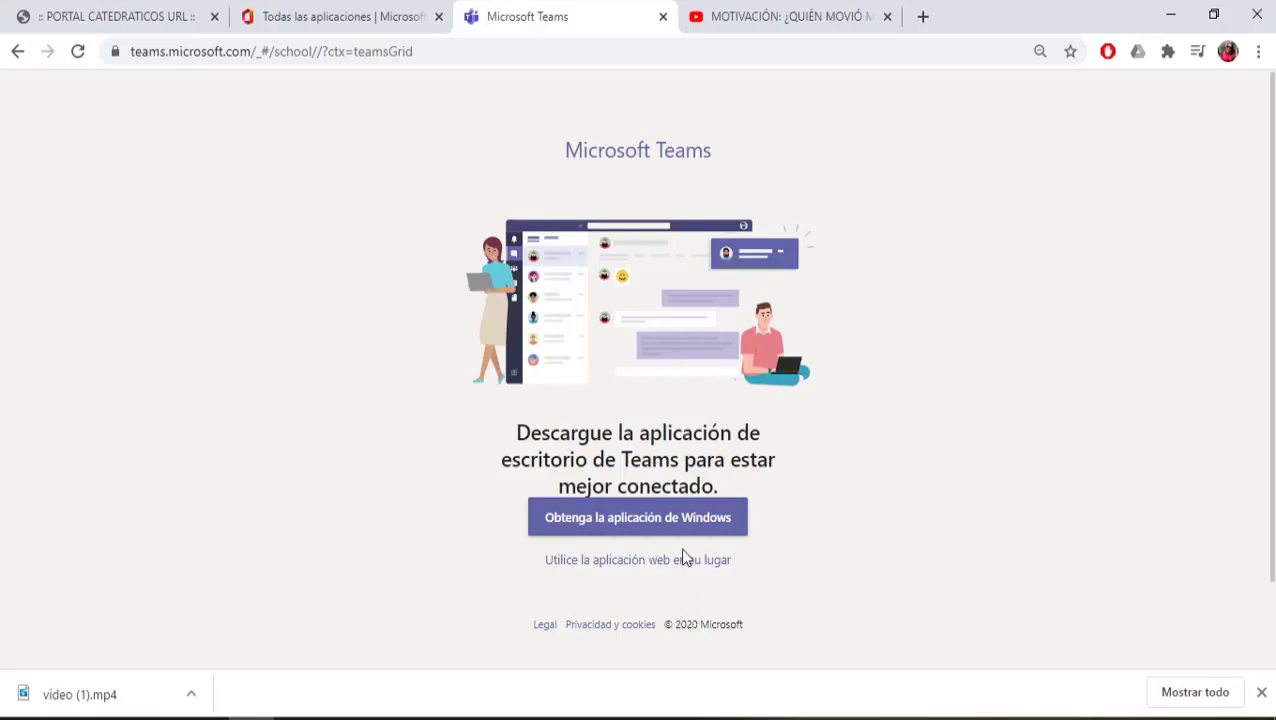
pyautogui.click(740, 563)
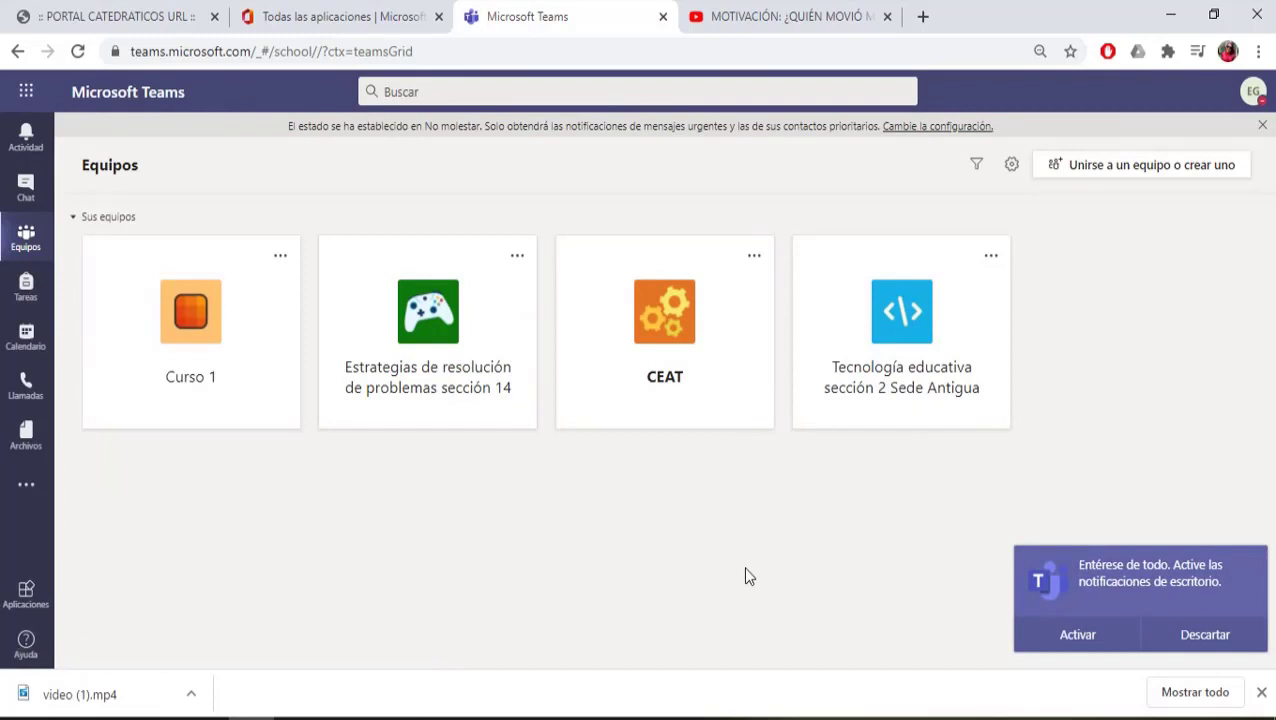
pyautogui.click(1208, 640)
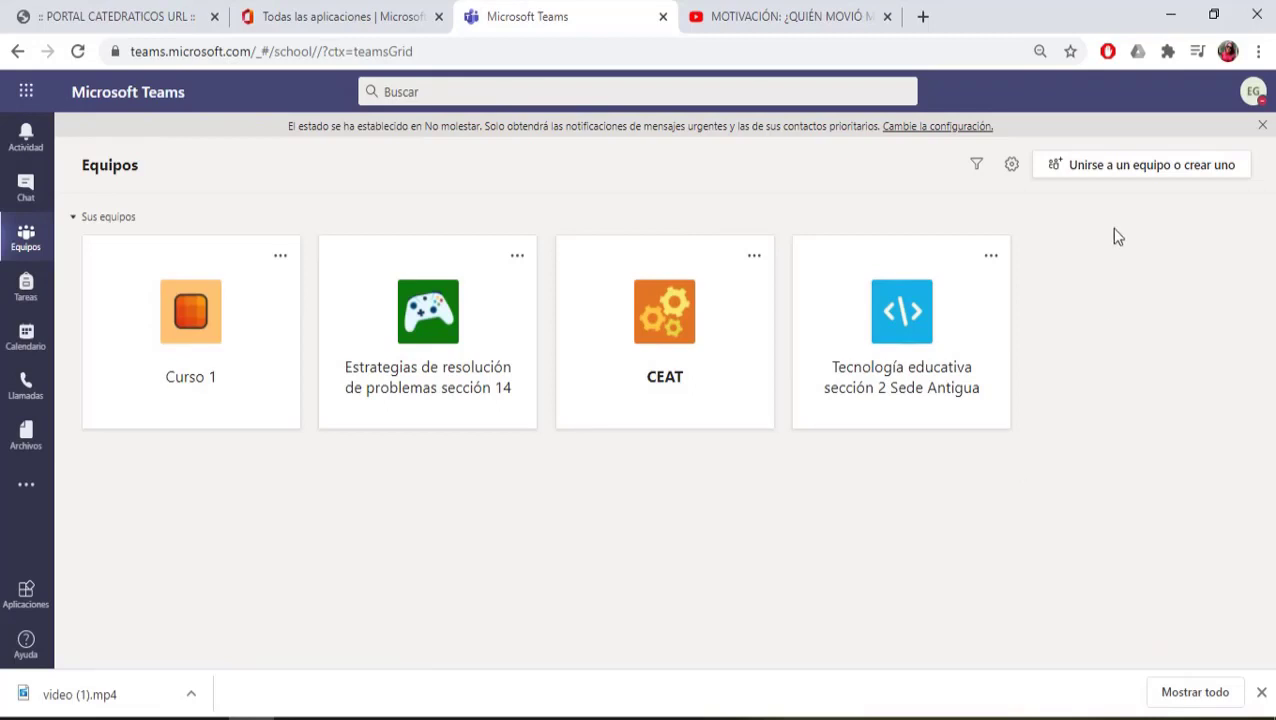
pyautogui.click(1124, 175)
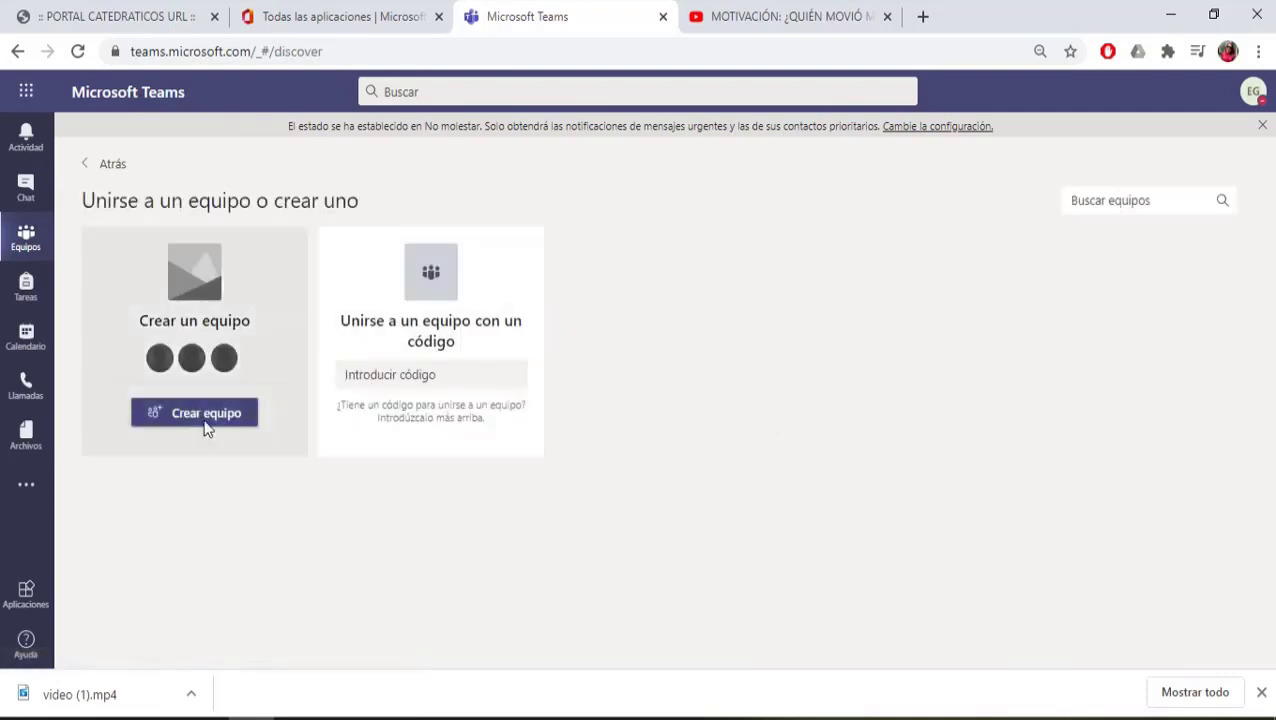
# Step: Create a Clase-type team named 'Estrategias de razonamiento sección 62'
pyautogui.click(203, 418)
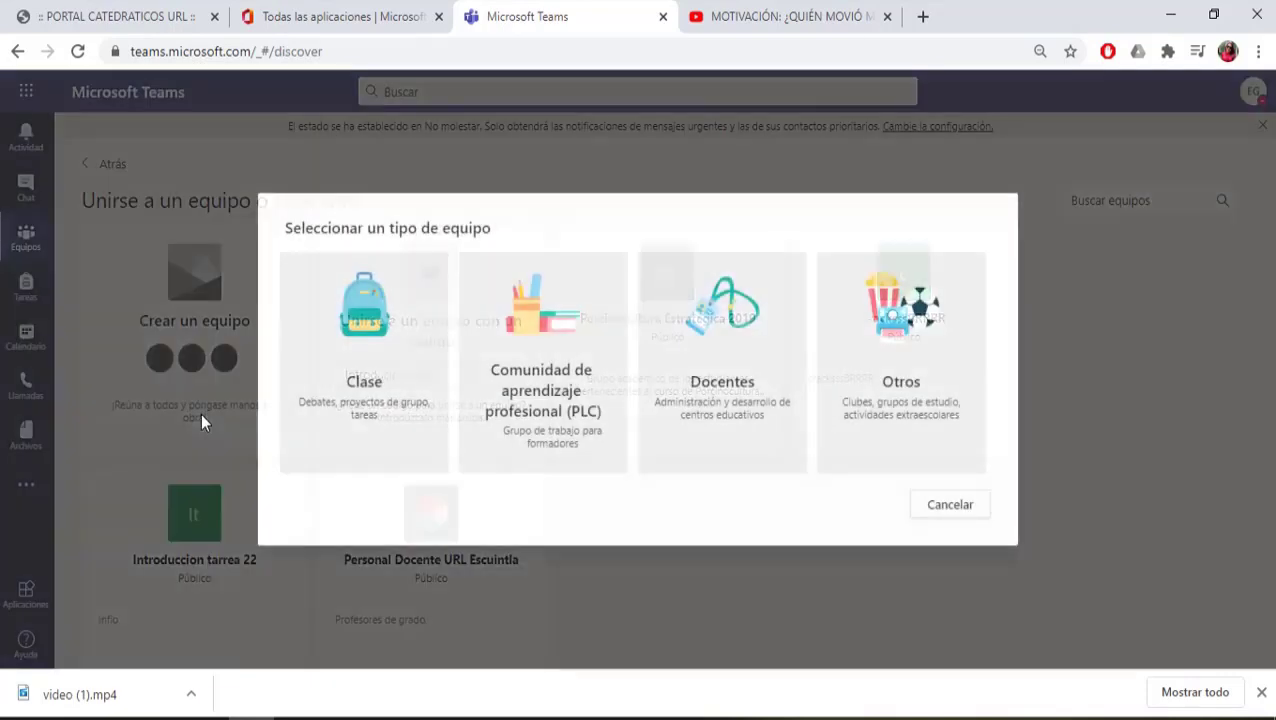
pyautogui.click(366, 386)
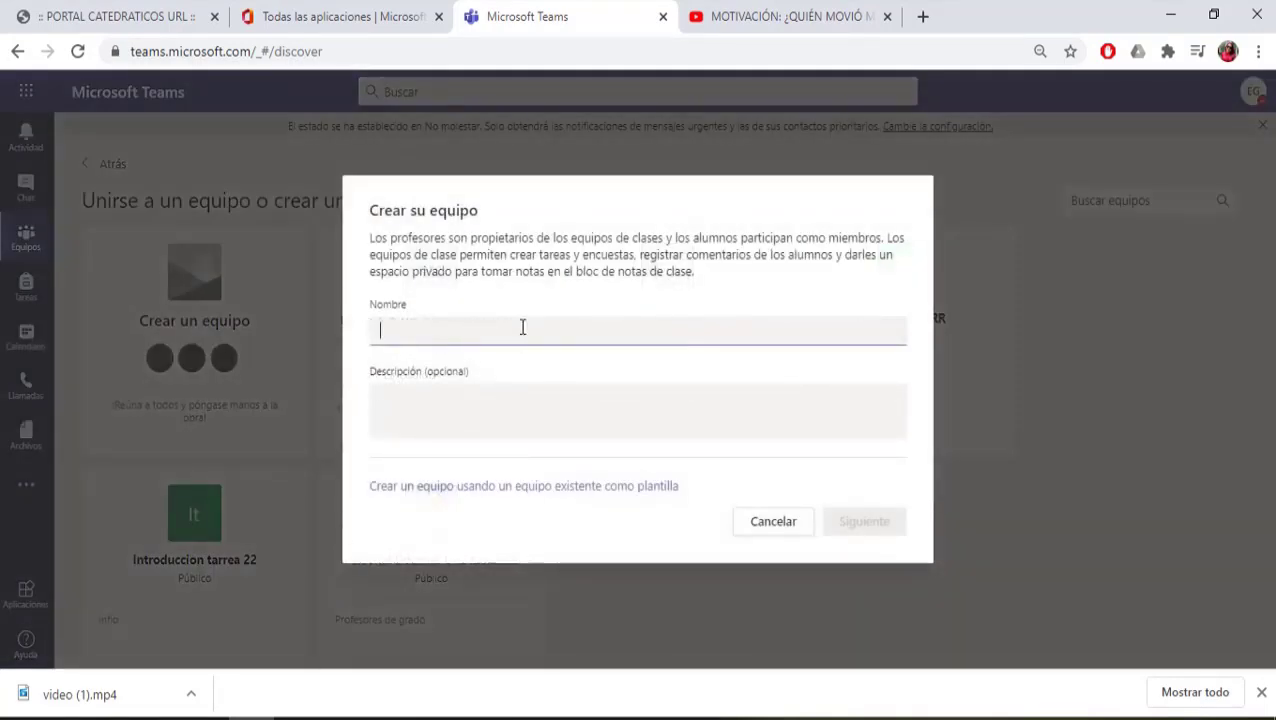
pyautogui.write('m')
pyautogui.press('BackSpace')
pyautogui.write('Estrategias de razonamiento sección 62')
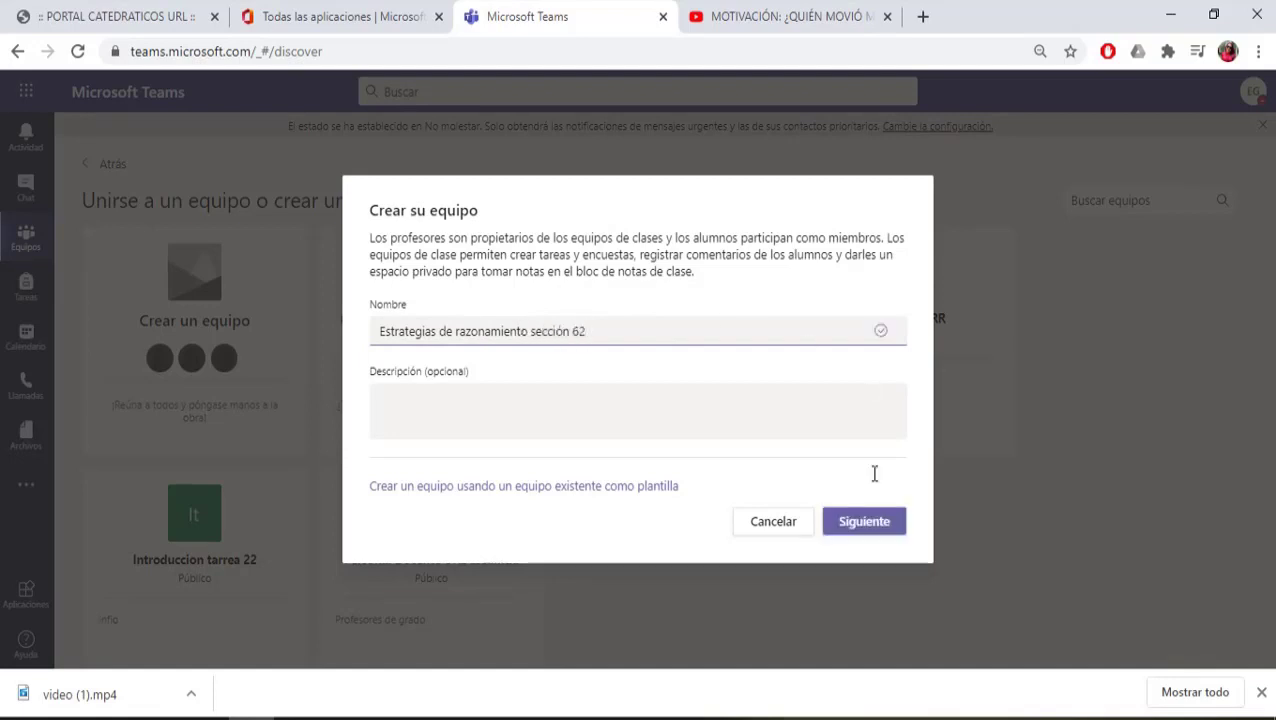
pyautogui.click(864, 522)
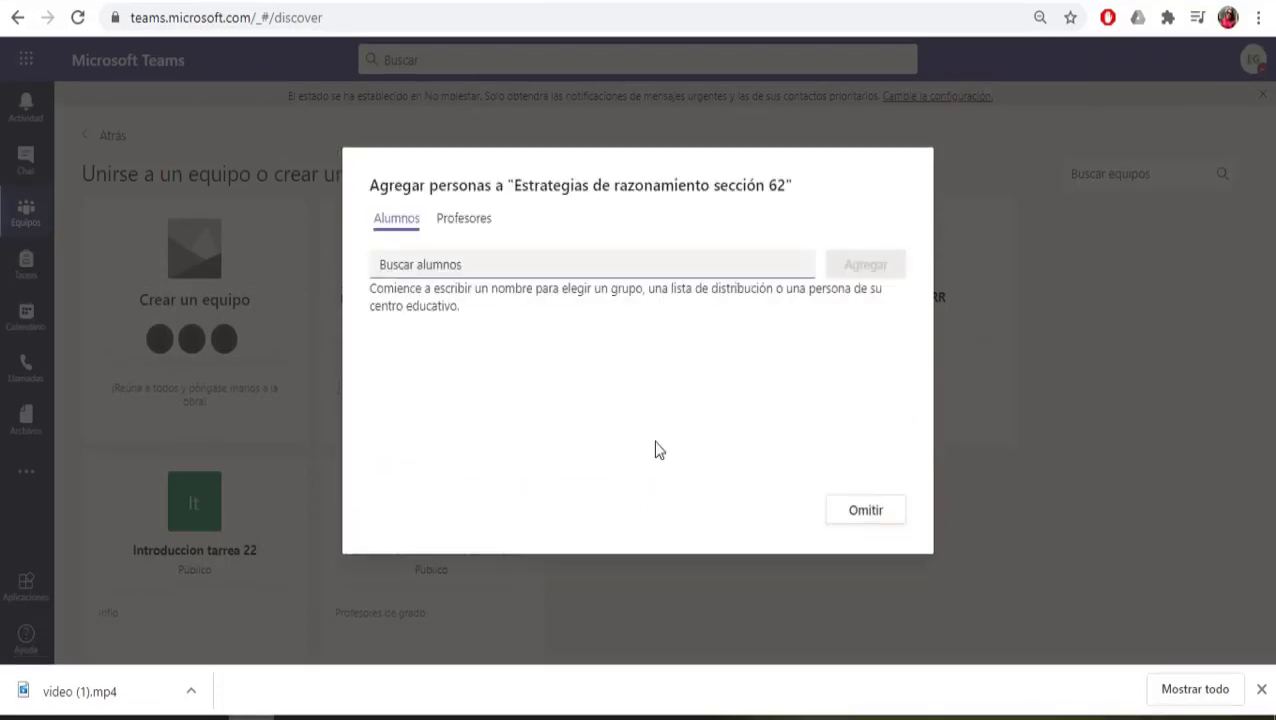
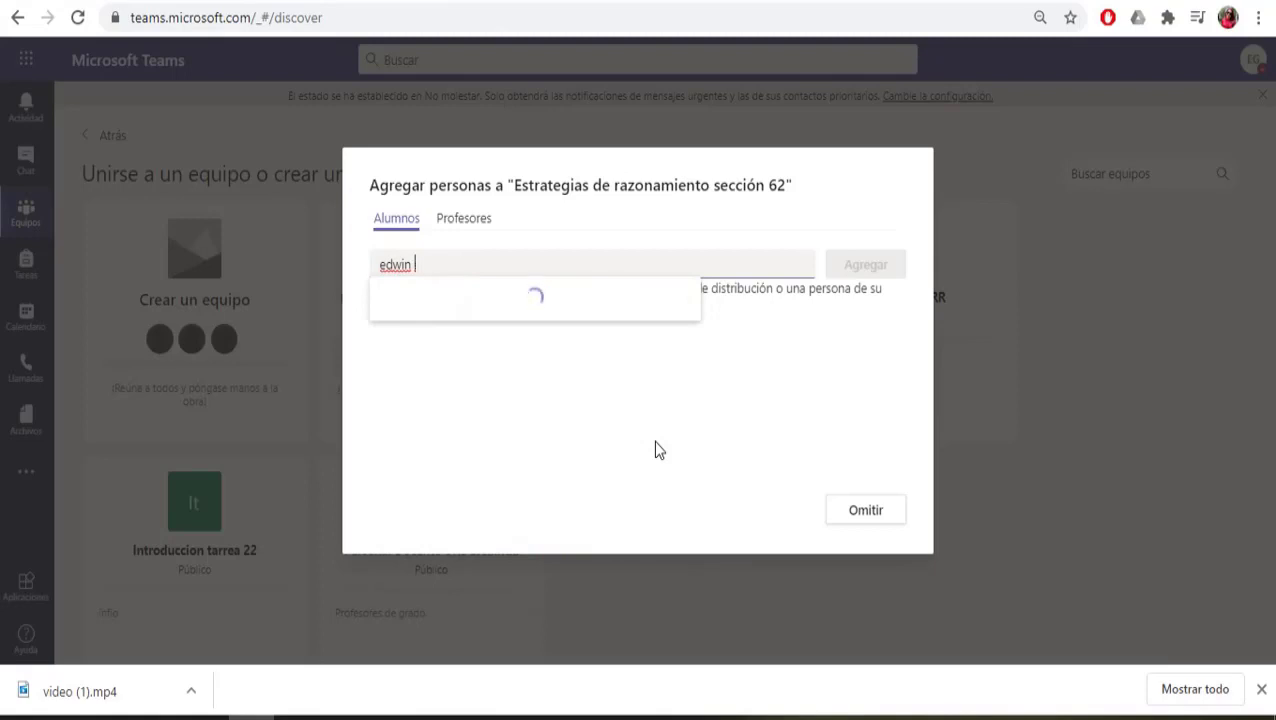
# Step: Search for the student, add them as a member, and finish to open General
pyautogui.write('ee')
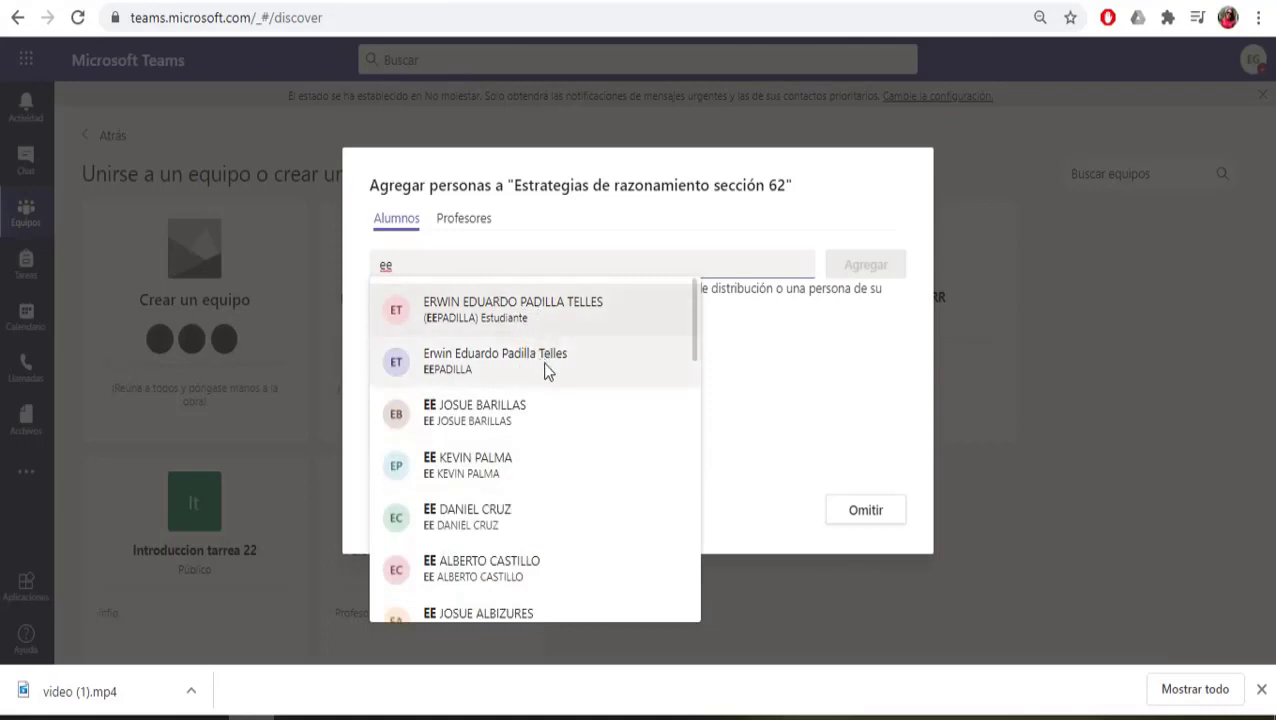
pyautogui.click(553, 362)
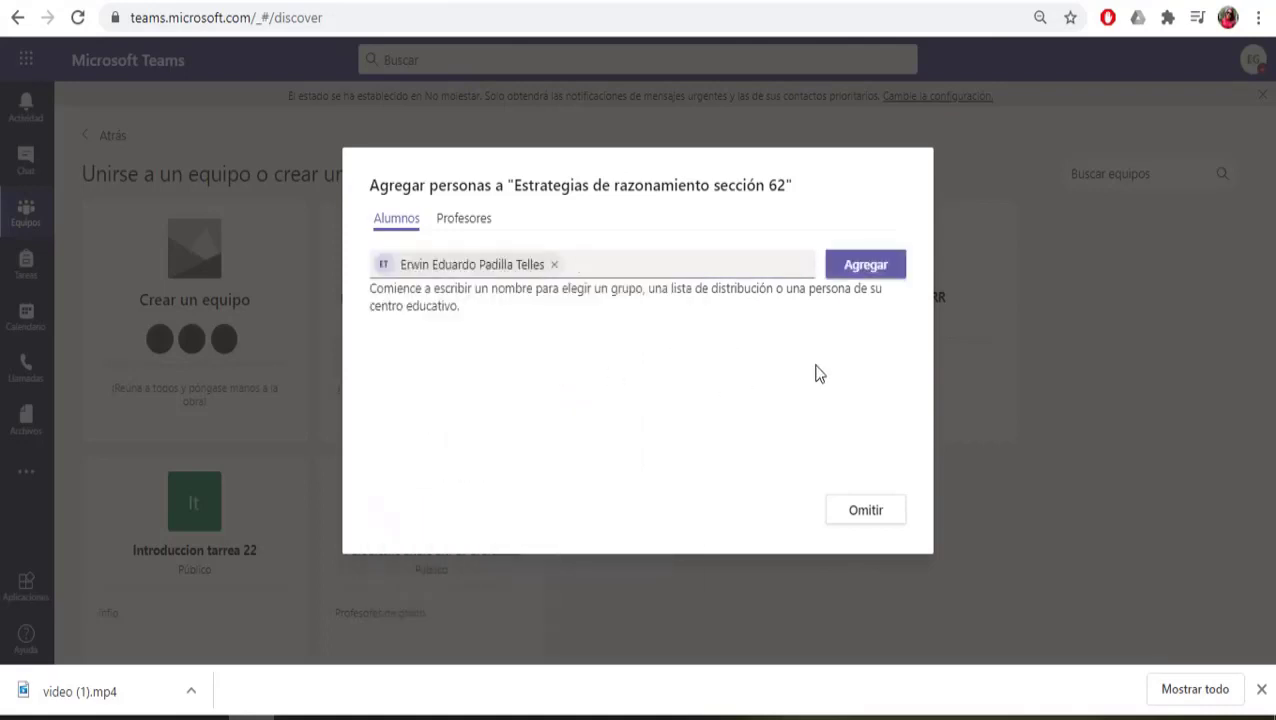
pyautogui.click(889, 267)
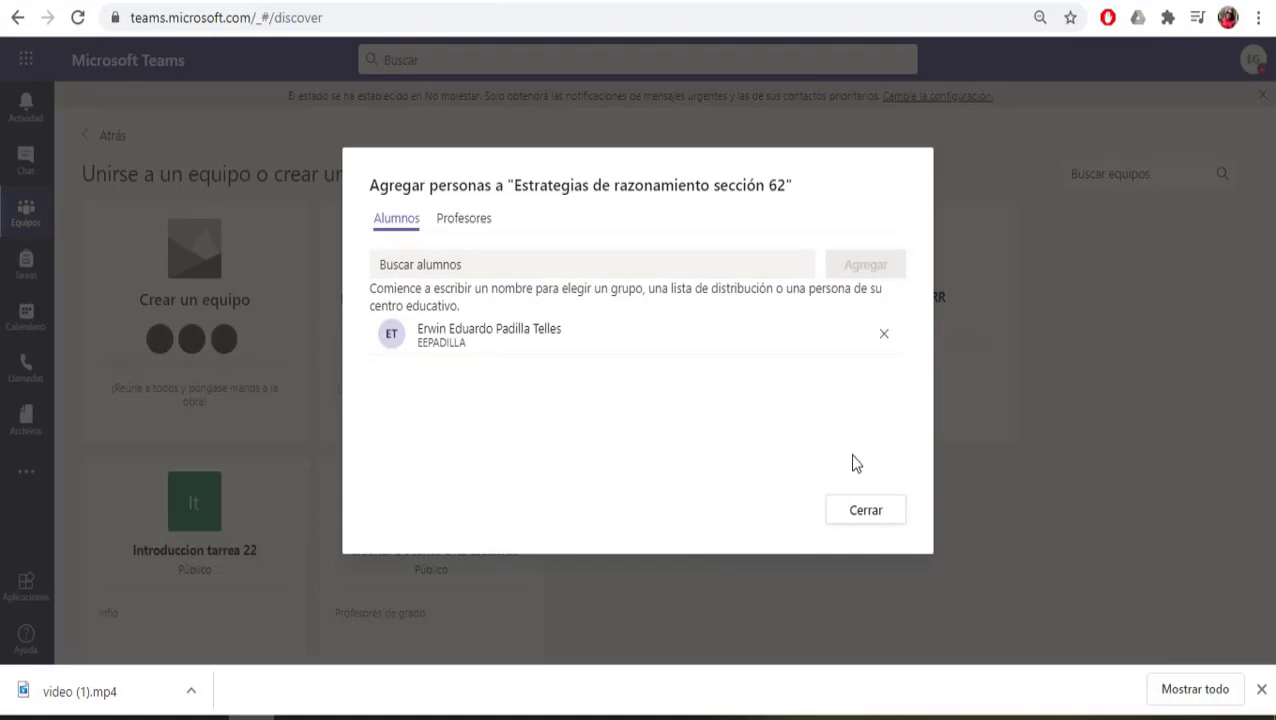
pyautogui.click(869, 511)
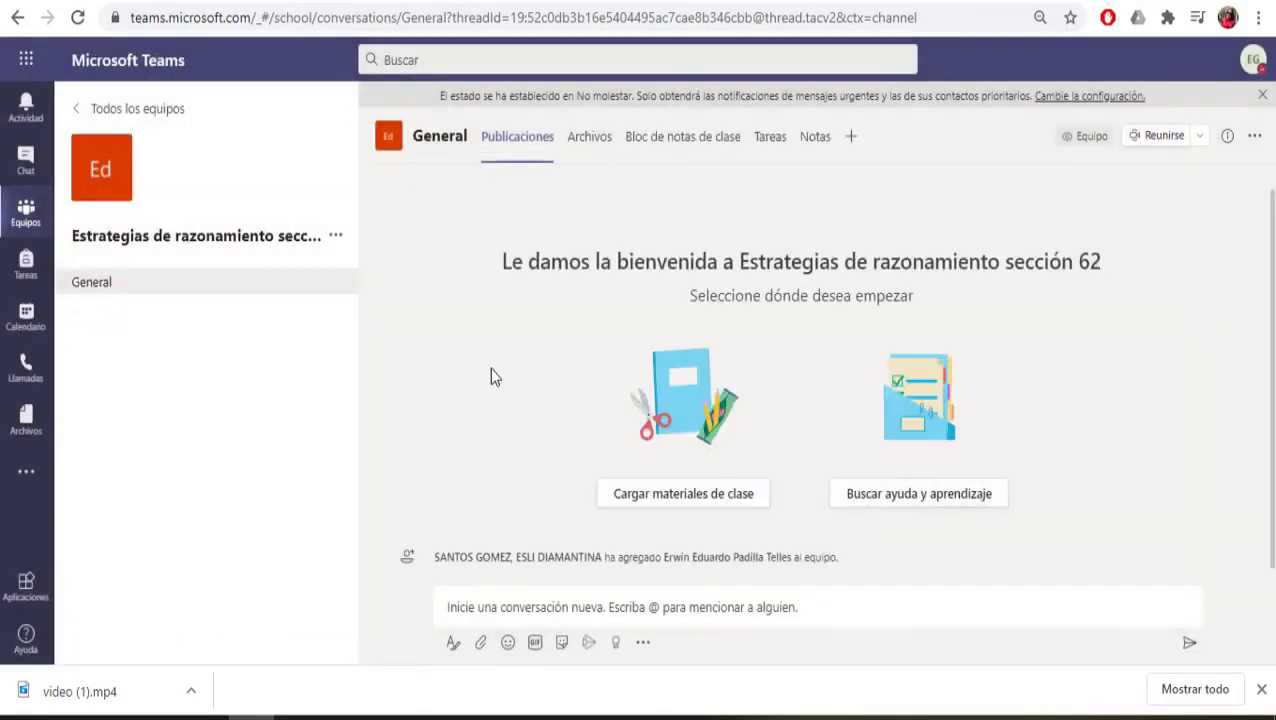
# Step: Generate a team join code in the team settings and copy it
pyautogui.click(336, 237)
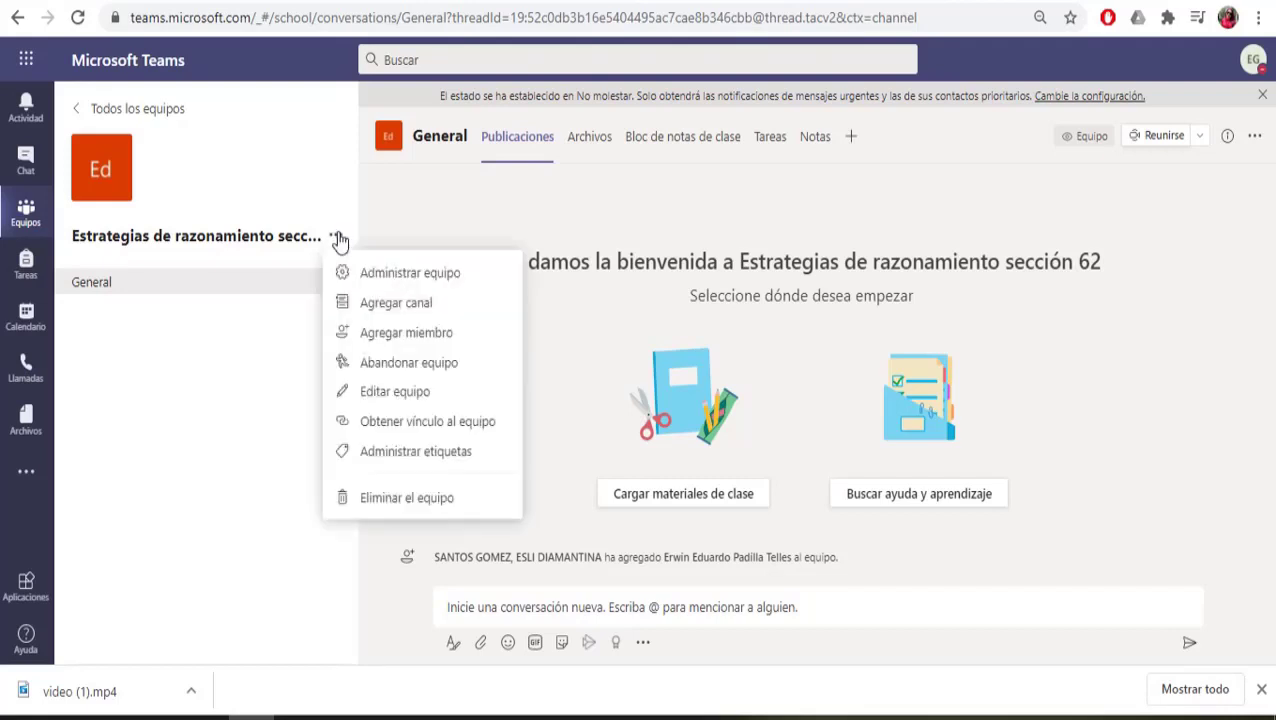
pyautogui.click(401, 276)
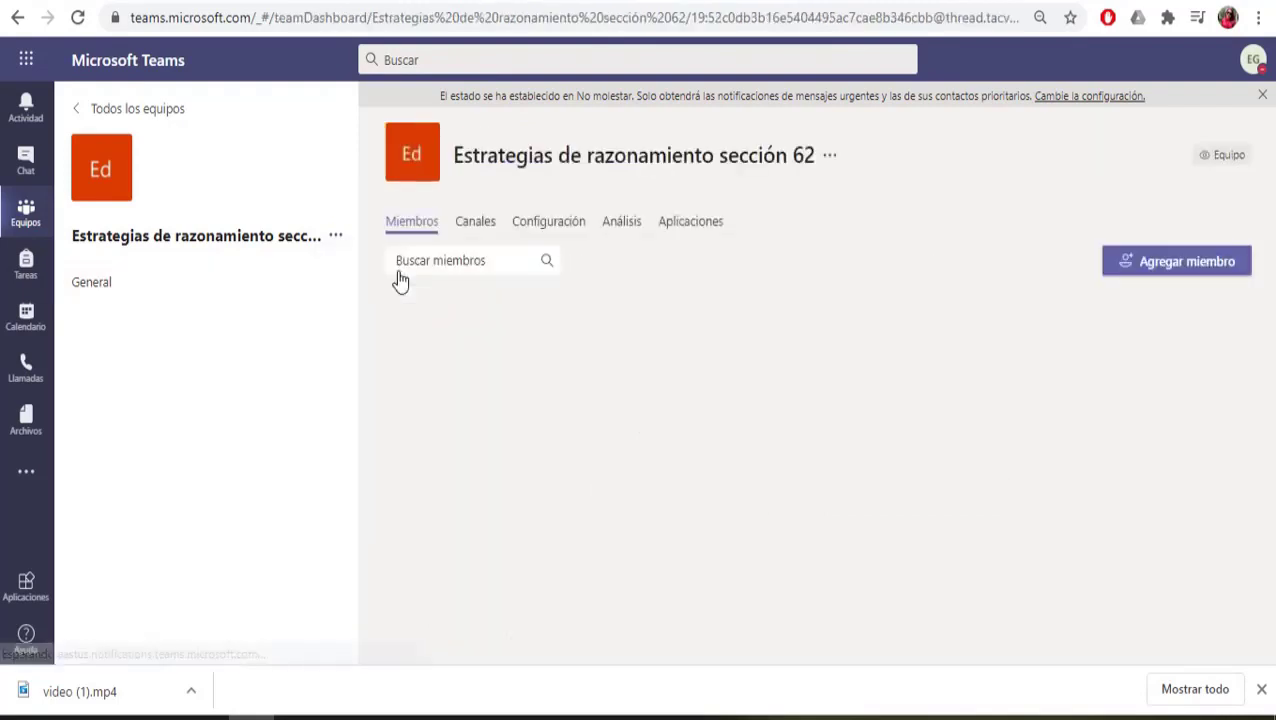
pyautogui.click(566, 228)
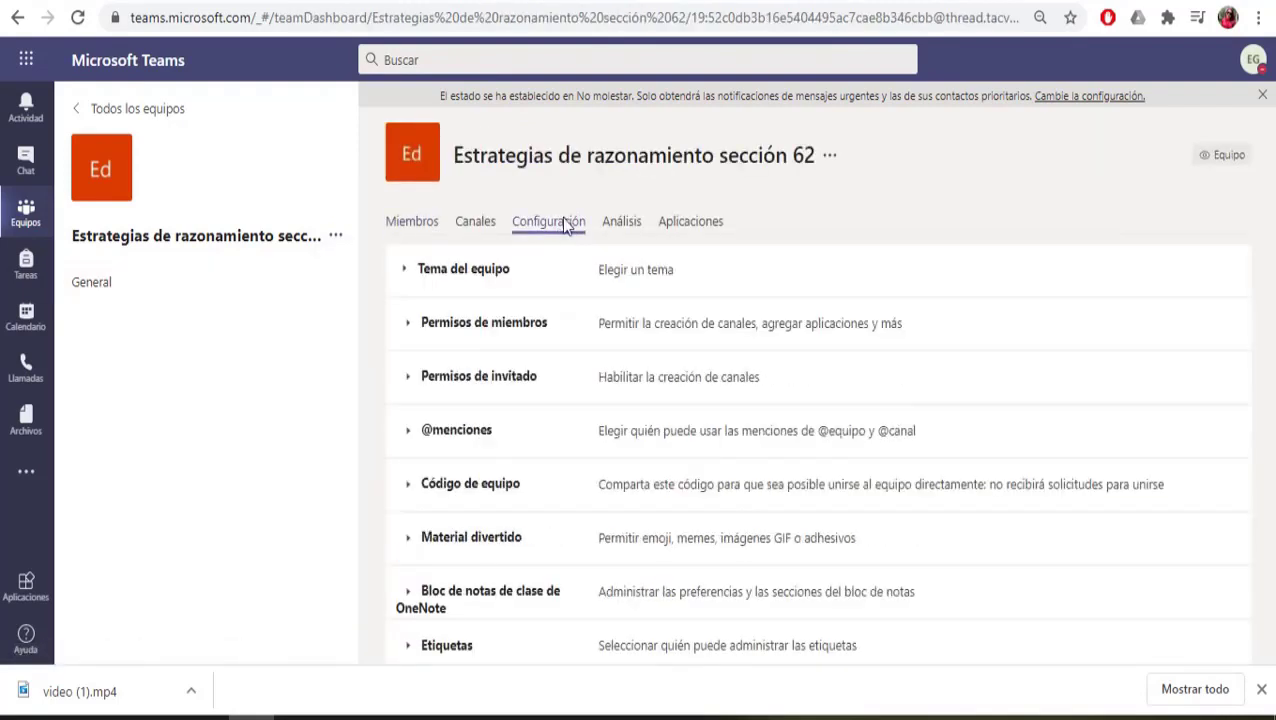
pyautogui.click(491, 488)
pyautogui.click(650, 538)
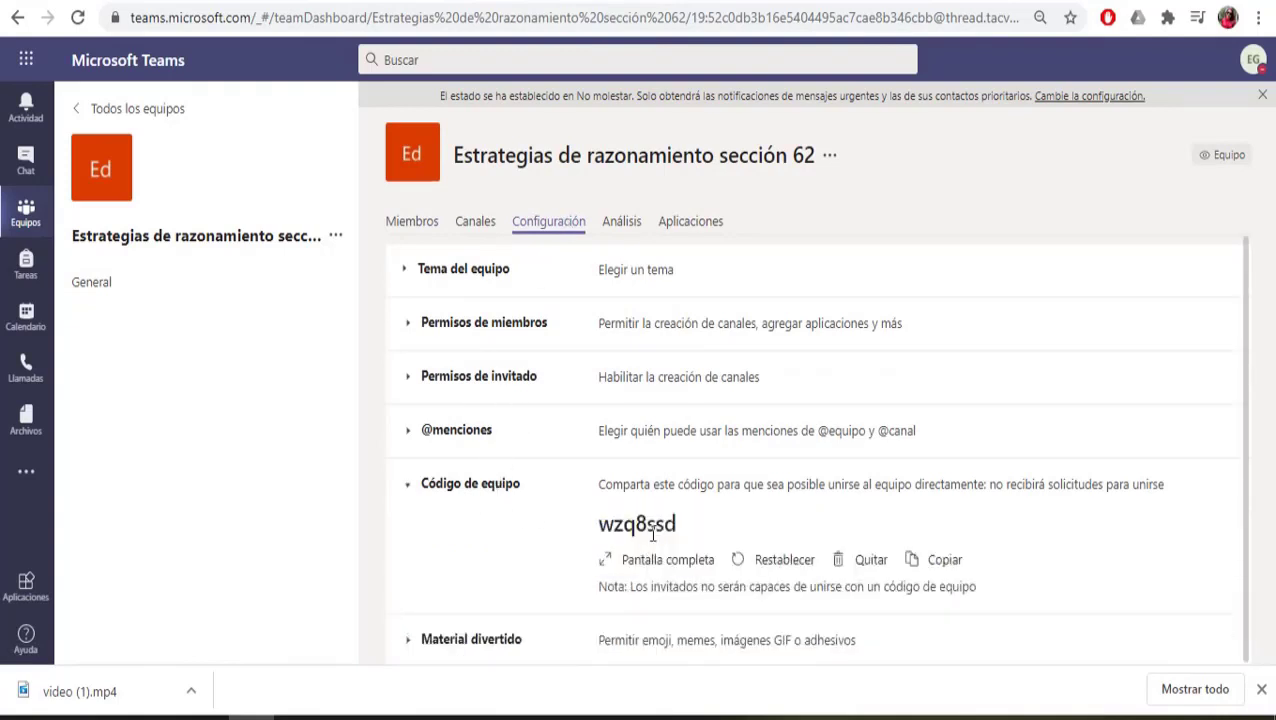
pyautogui.click(944, 562)
# Step: Pick the circuit-board avatar for the class and save the updated details
pyautogui.moveTo(104, 160)
pyautogui.click(120, 190)
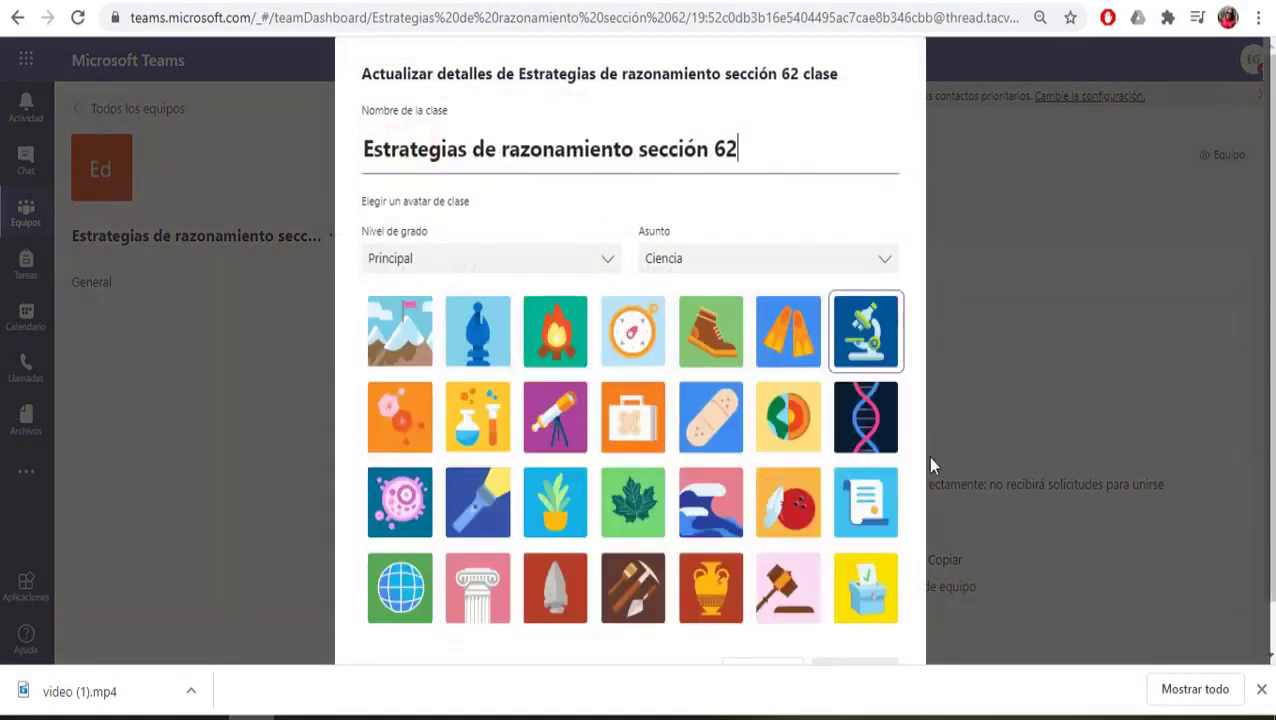
pyautogui.moveTo(920, 460); pyautogui.dragTo(916, 545)
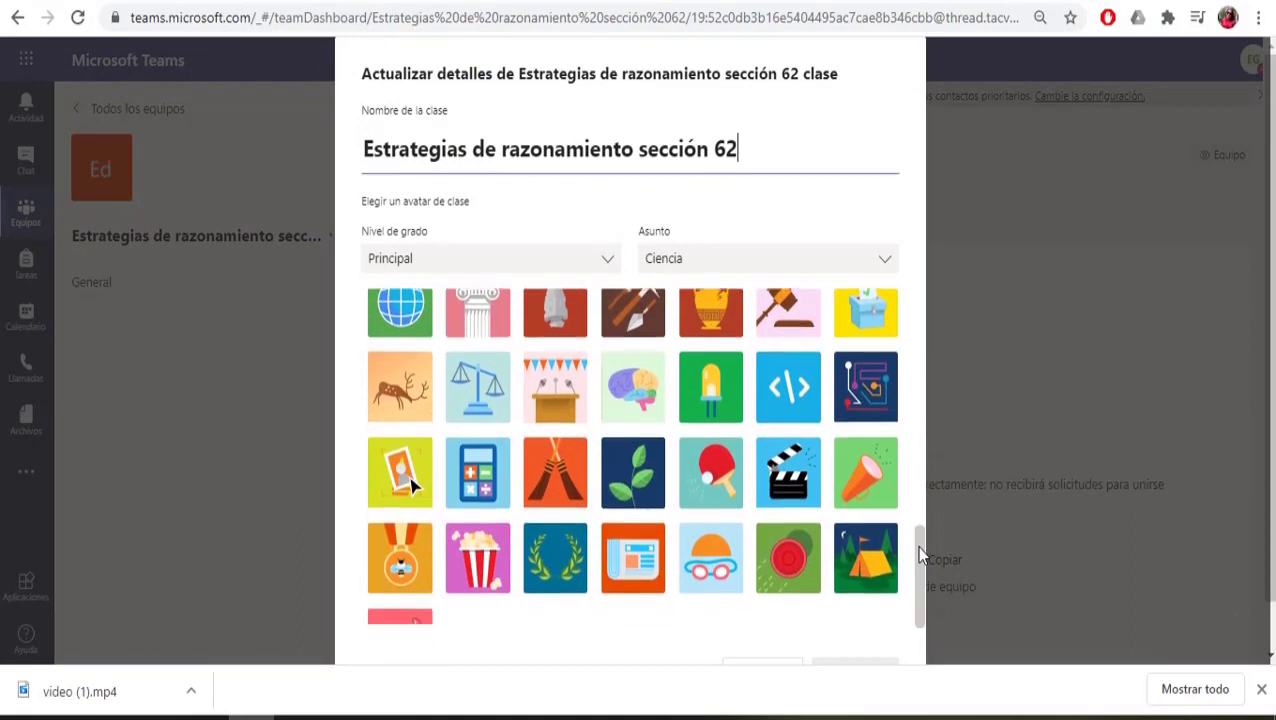
pyautogui.click(873, 380)
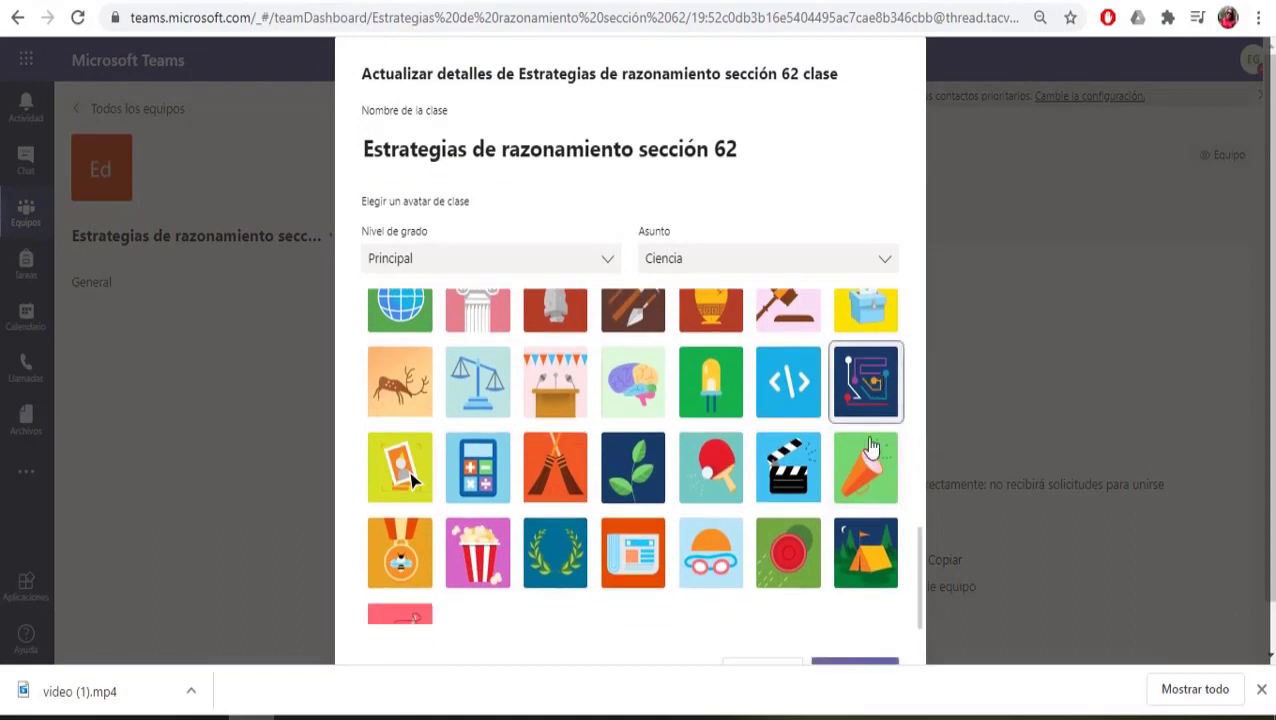
pyautogui.scroll(-1, 946, 624)
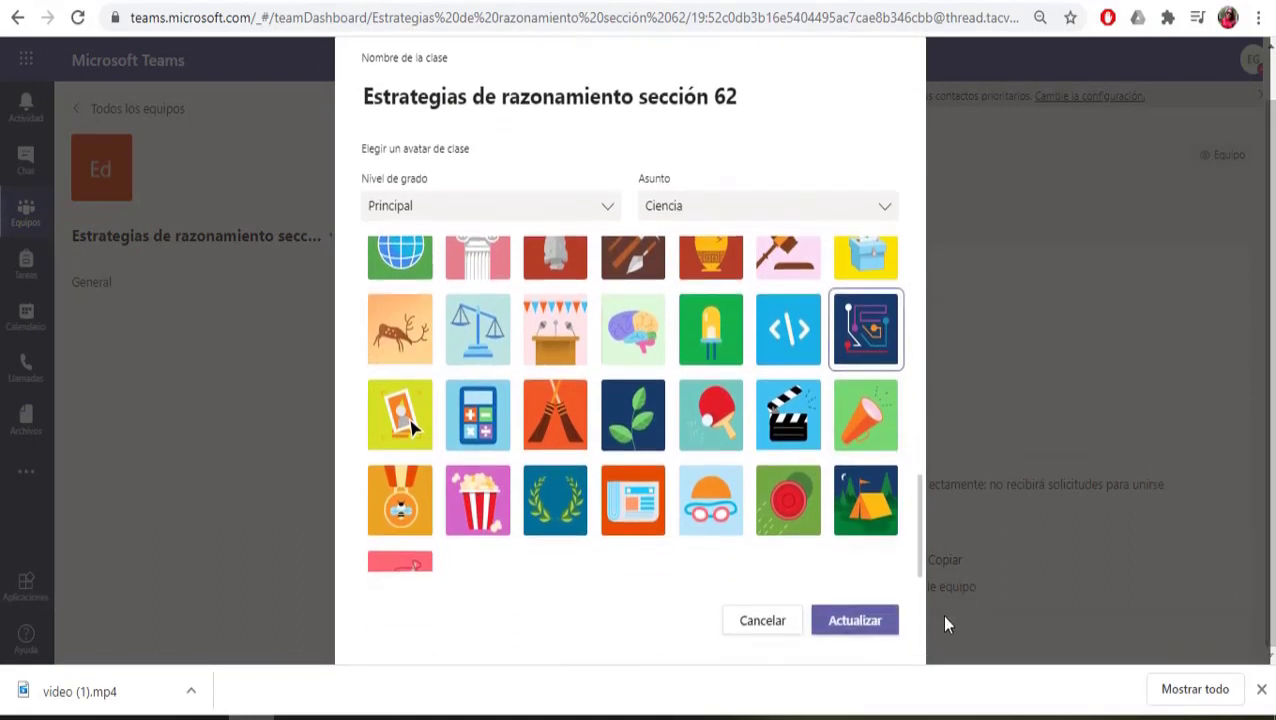
pyautogui.click(886, 624)
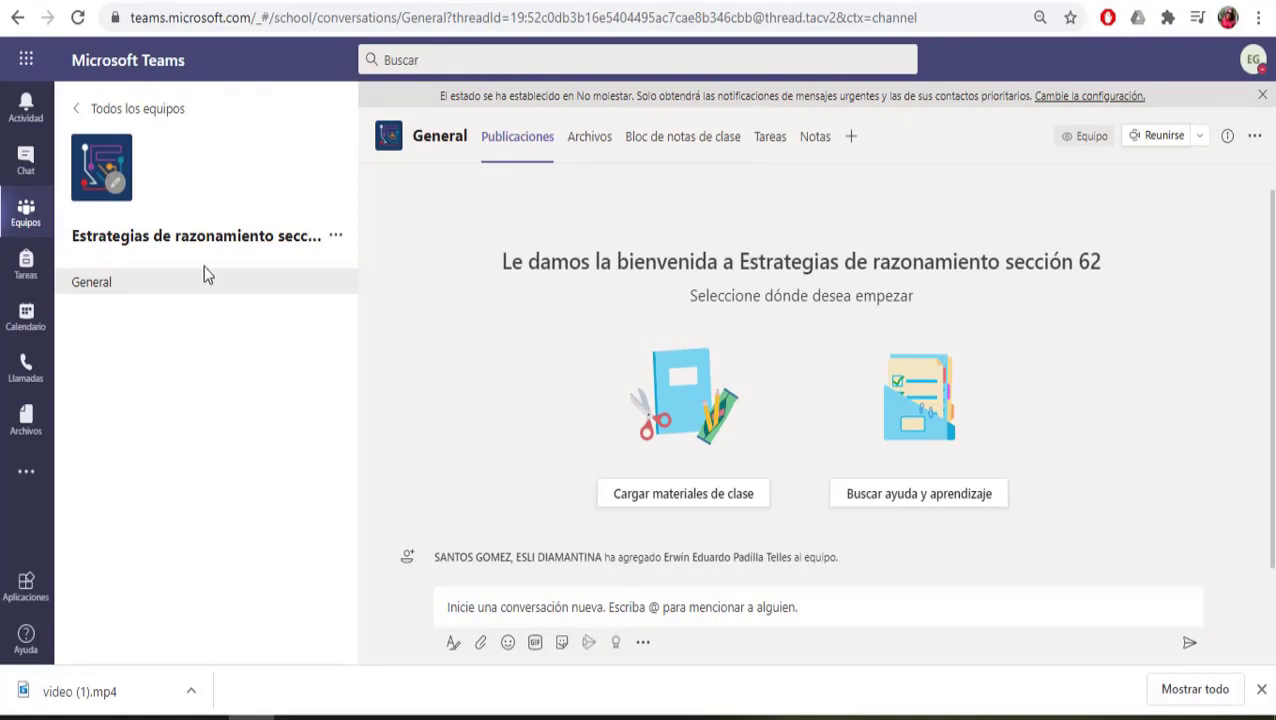
# Step: Start a new calendar meeting titled 'Sesiones virtuales Estrategias de razonamiento'
pyautogui.click(26, 318)
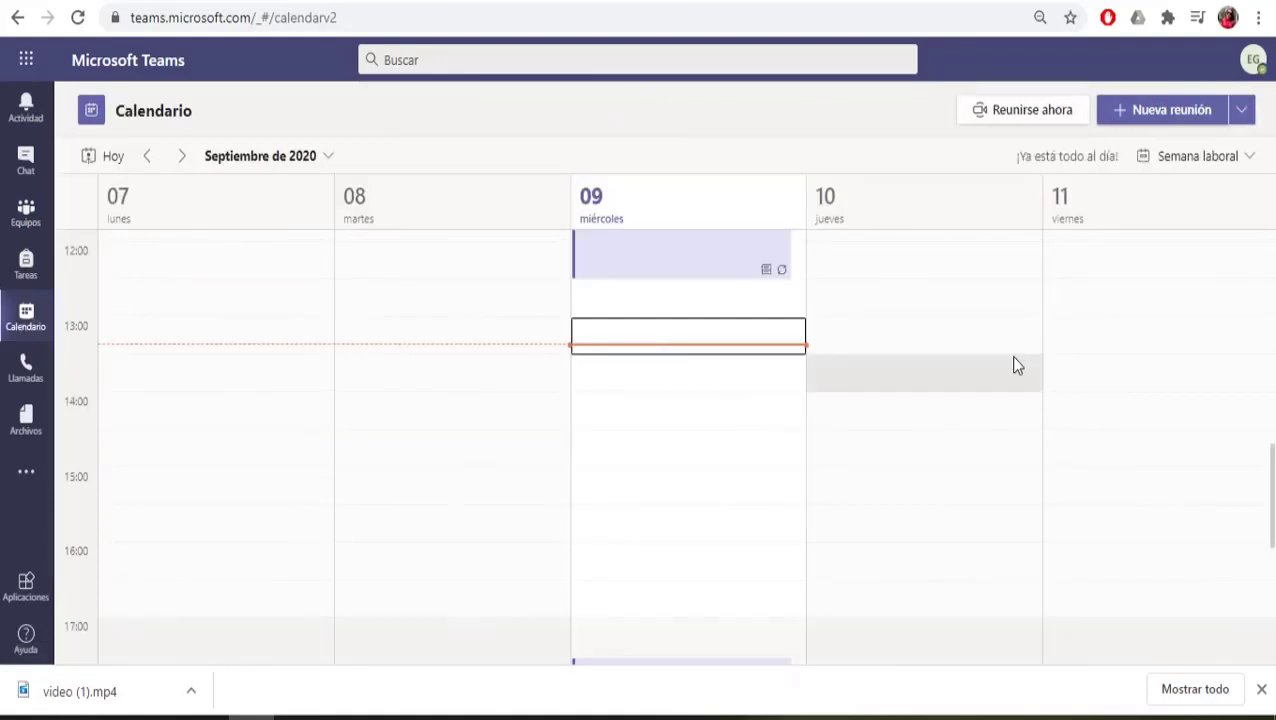
pyautogui.click(1160, 112)
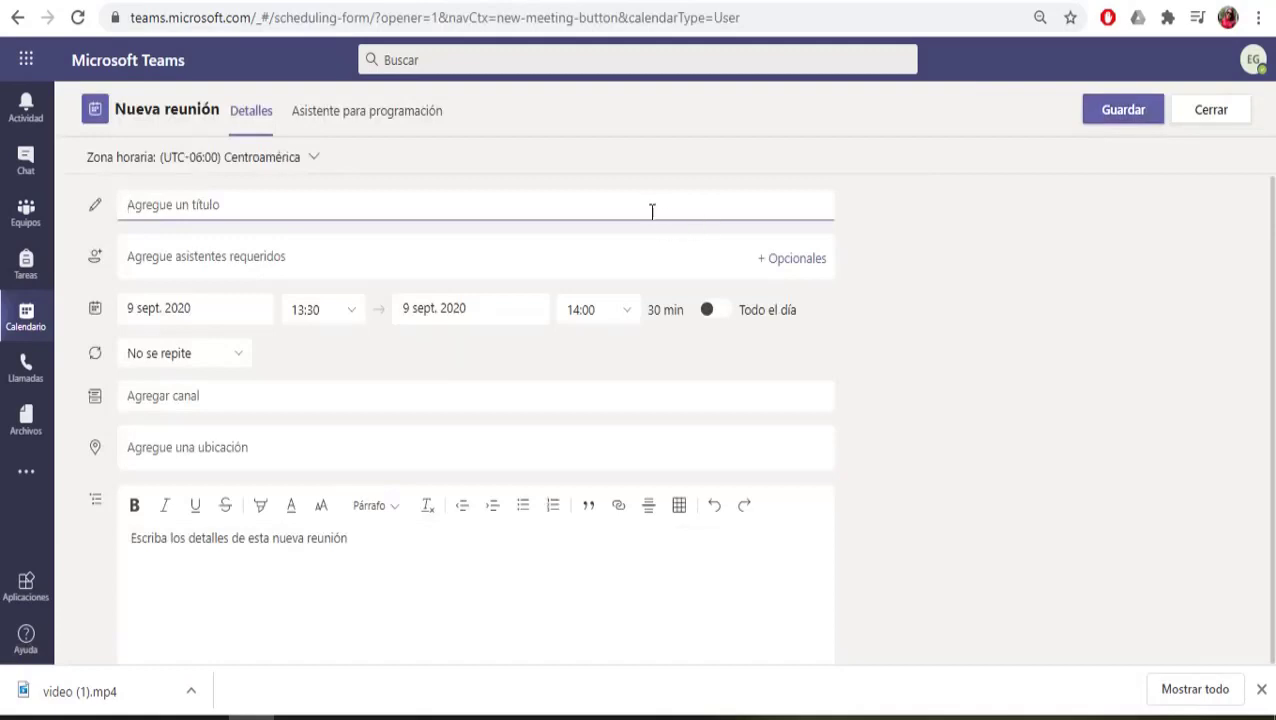
pyautogui.write('Sesiones virtuales Estrategias de razonamiento')
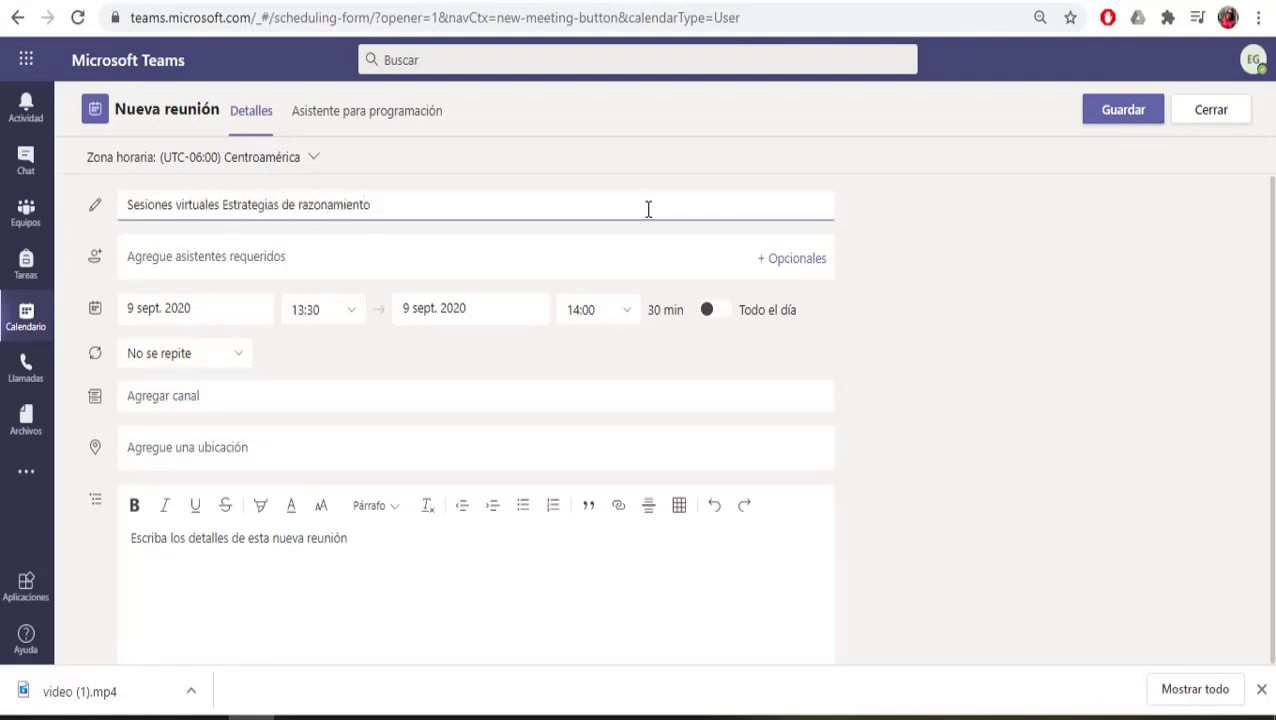
pyautogui.click(528, 256)
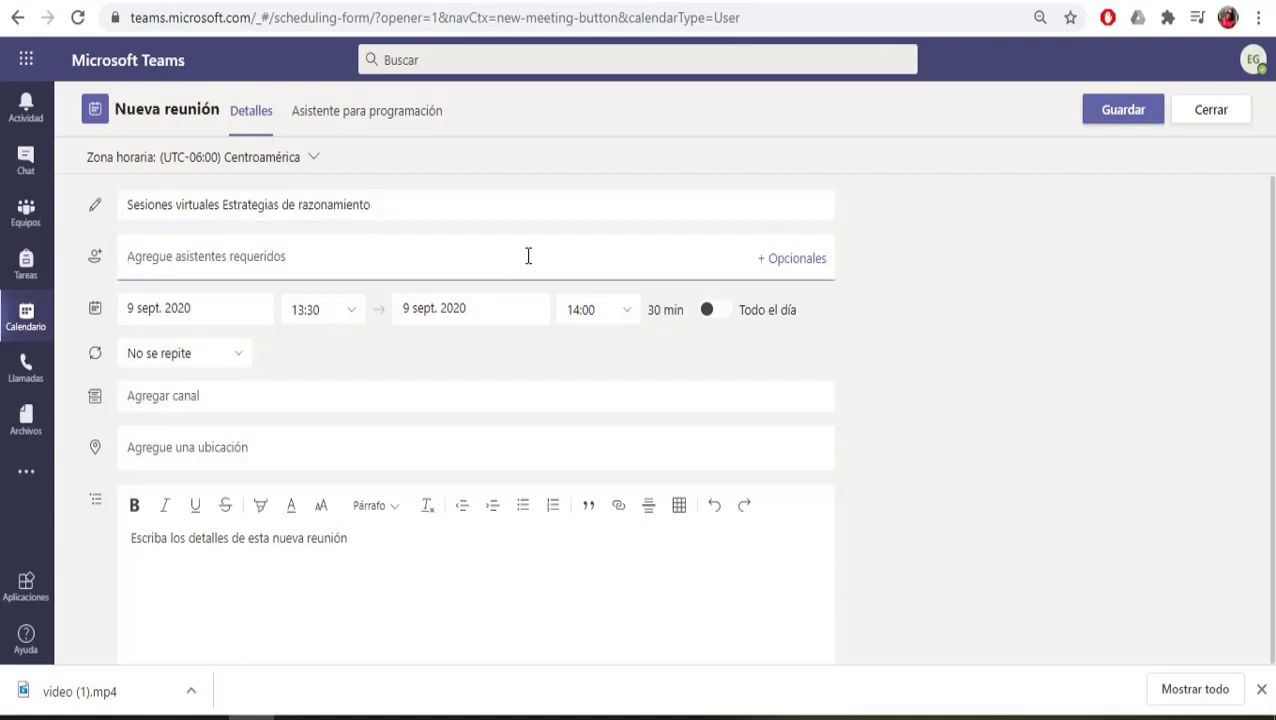
# Step: Schedule it for 8 September 2020 from 10:30 to 12:30
pyautogui.click(226, 313)
pyautogui.click(136, 292)
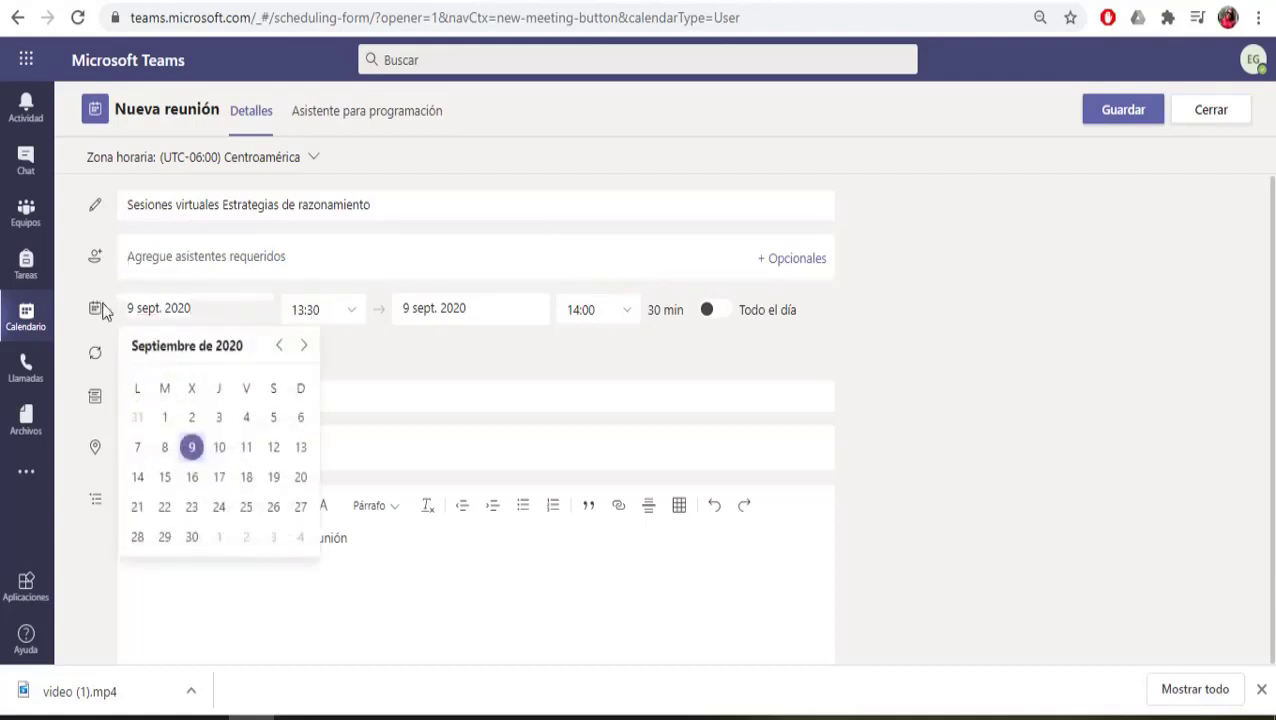
pyautogui.click(165, 447)
pyautogui.click(352, 310)
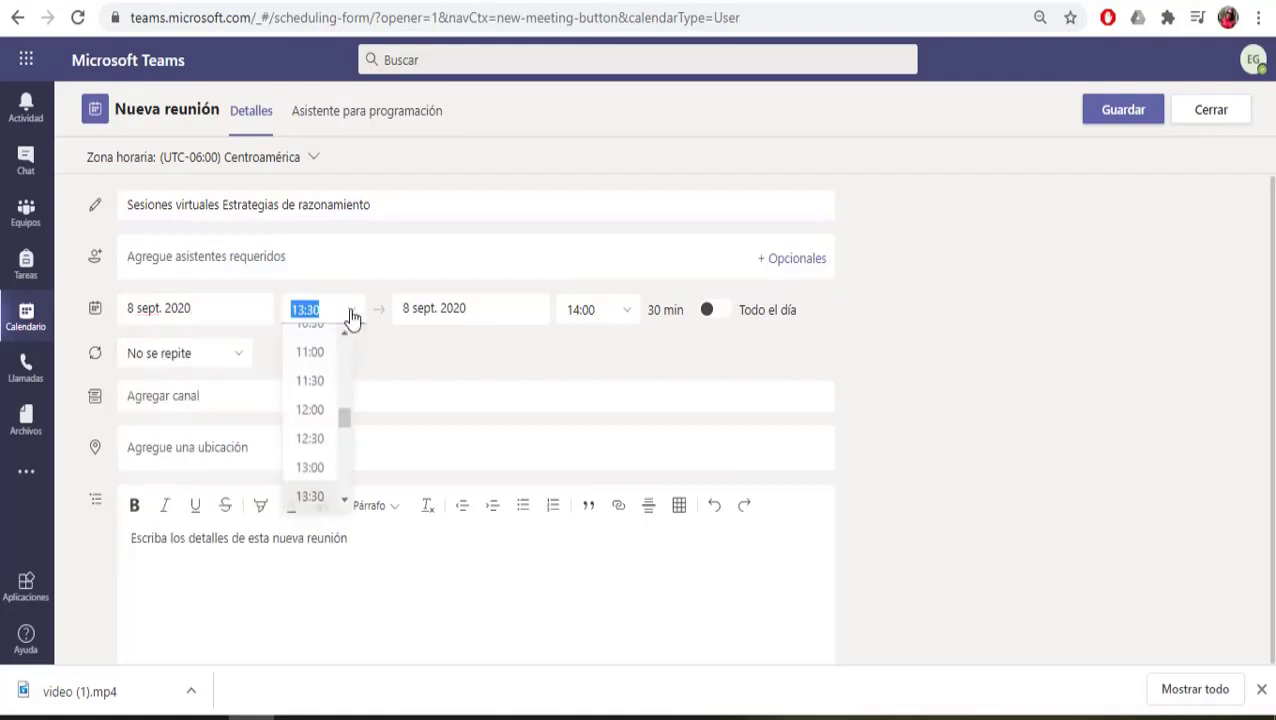
pyautogui.scroll(2, 345, 420)
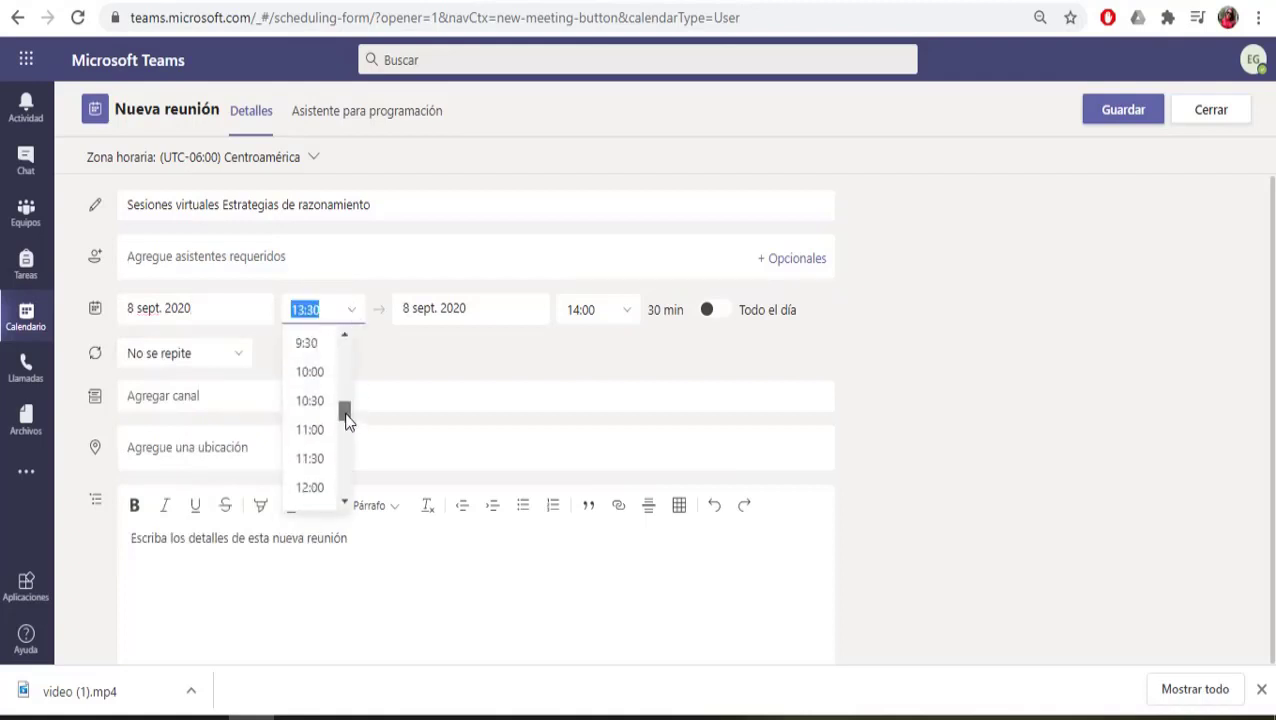
pyautogui.click(310, 401)
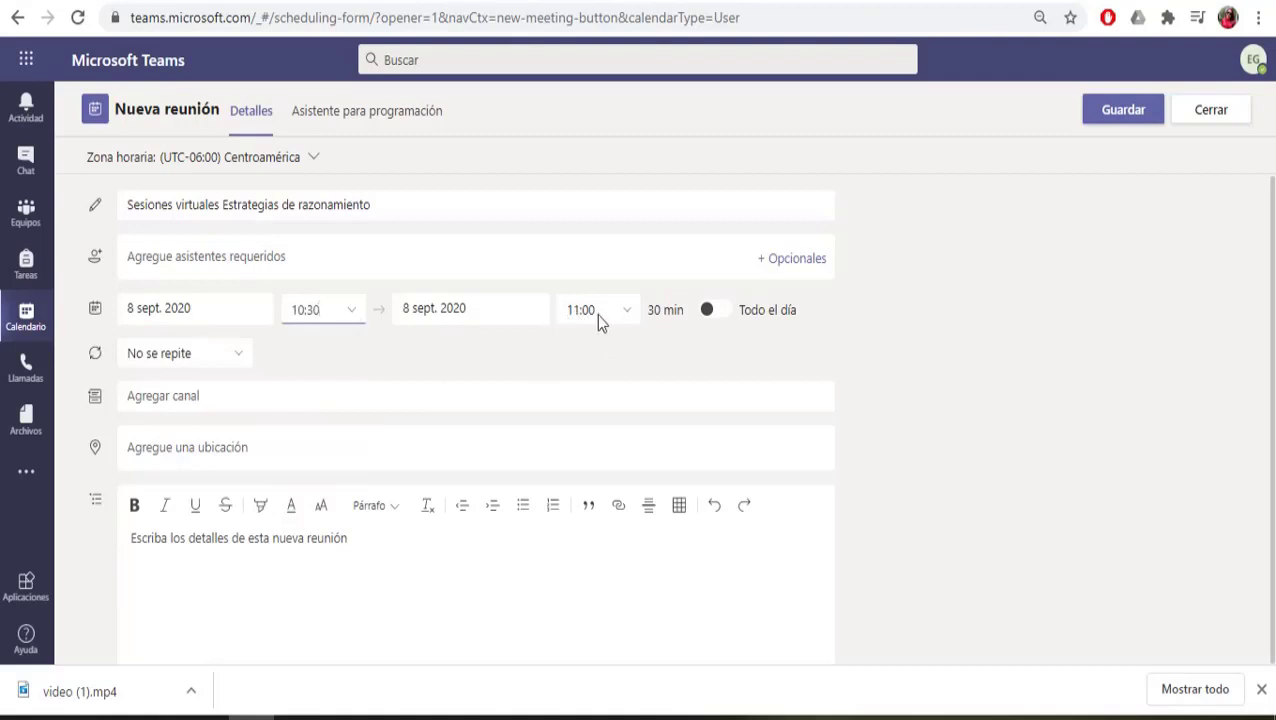
pyautogui.click(628, 314)
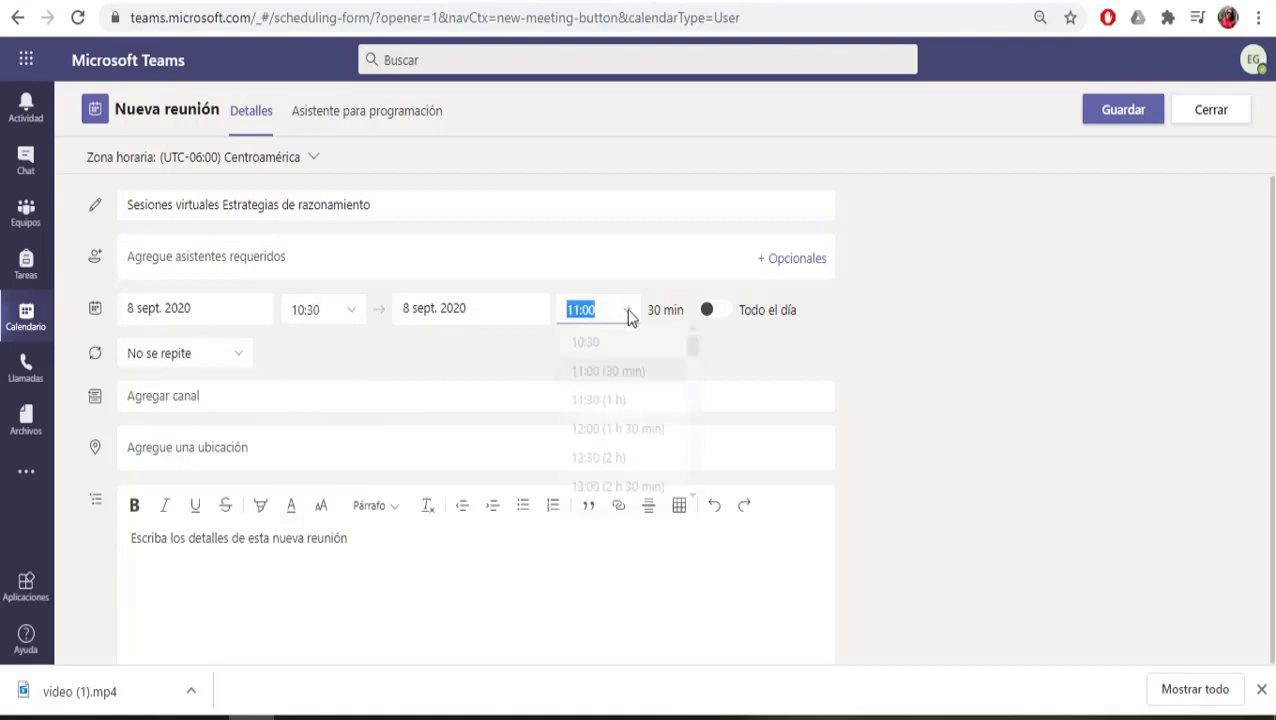
pyautogui.click(642, 465)
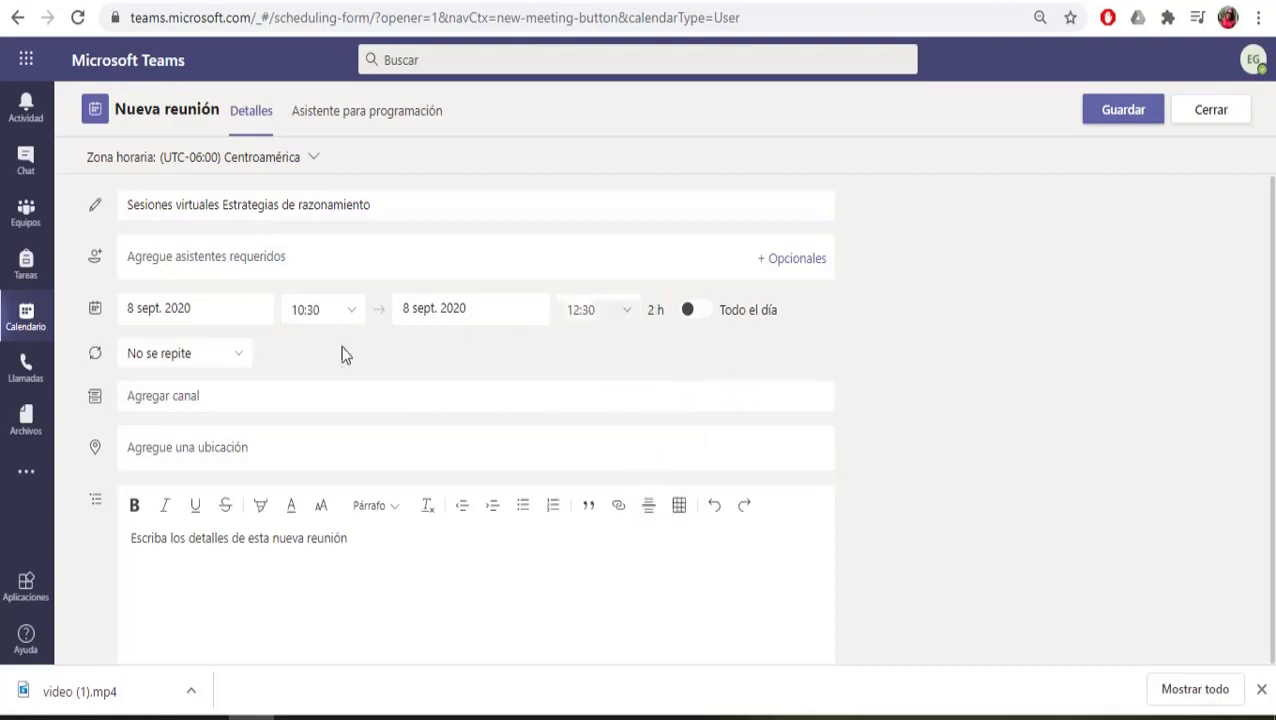
pyautogui.click(240, 358)
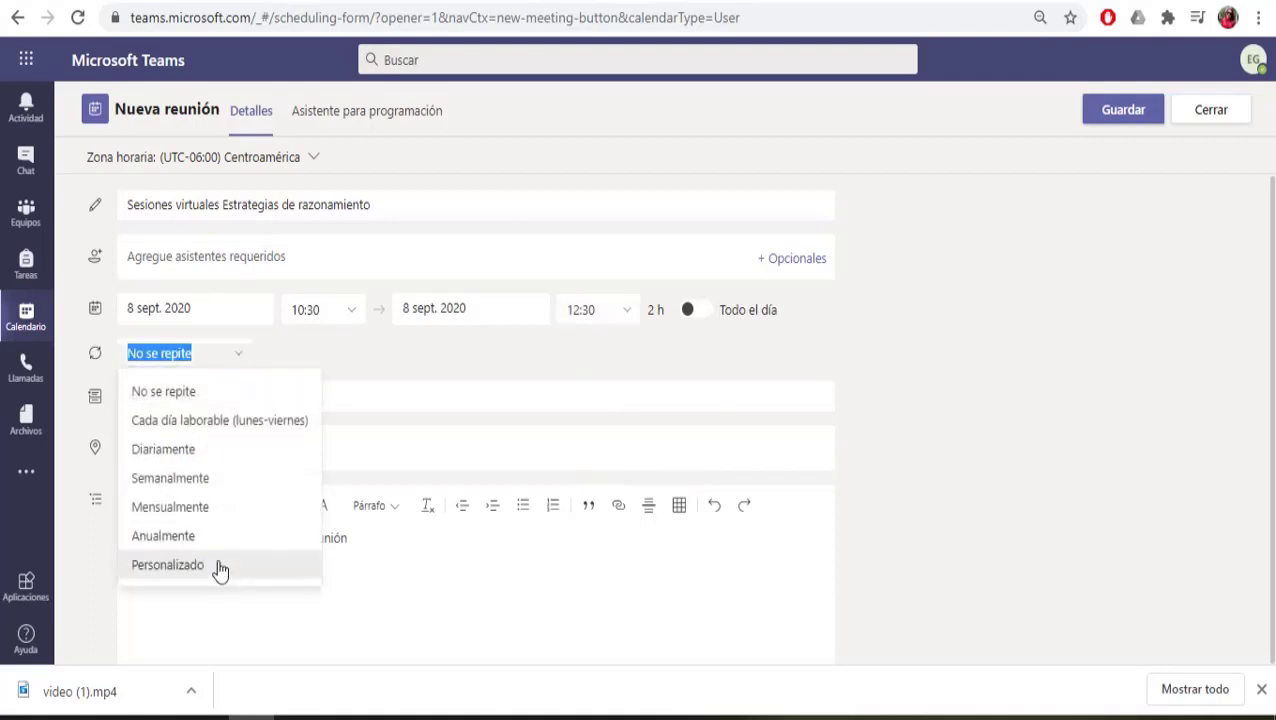
# Step: Set a custom weekly recurrence on Tuesdays and Thursdays ending 26 November 2020
pyautogui.click(218, 568)
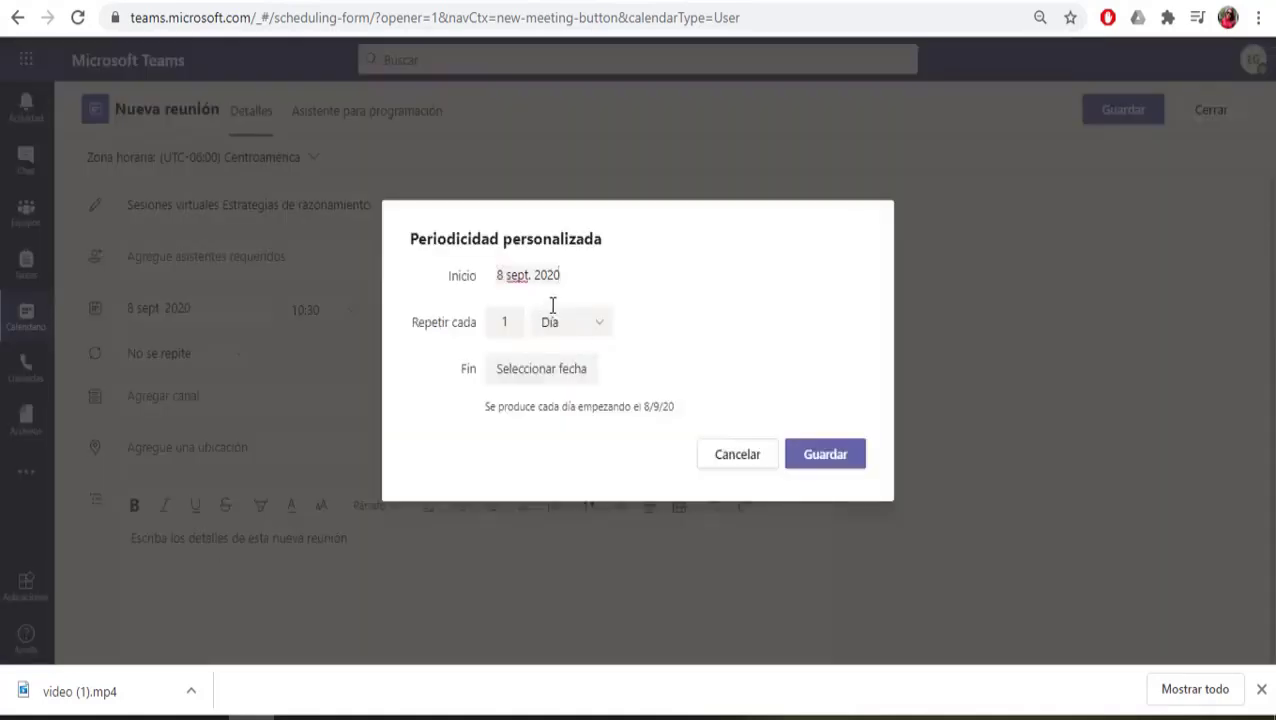
pyautogui.click(597, 337)
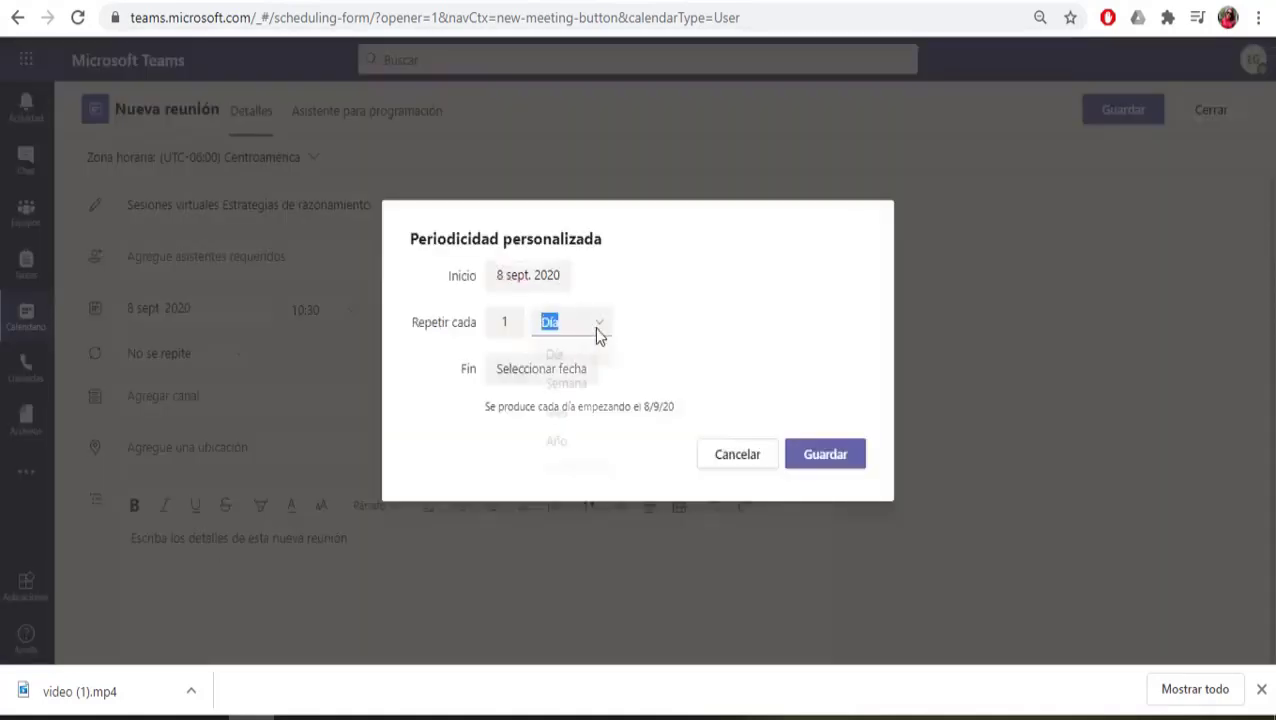
pyautogui.click(585, 389)
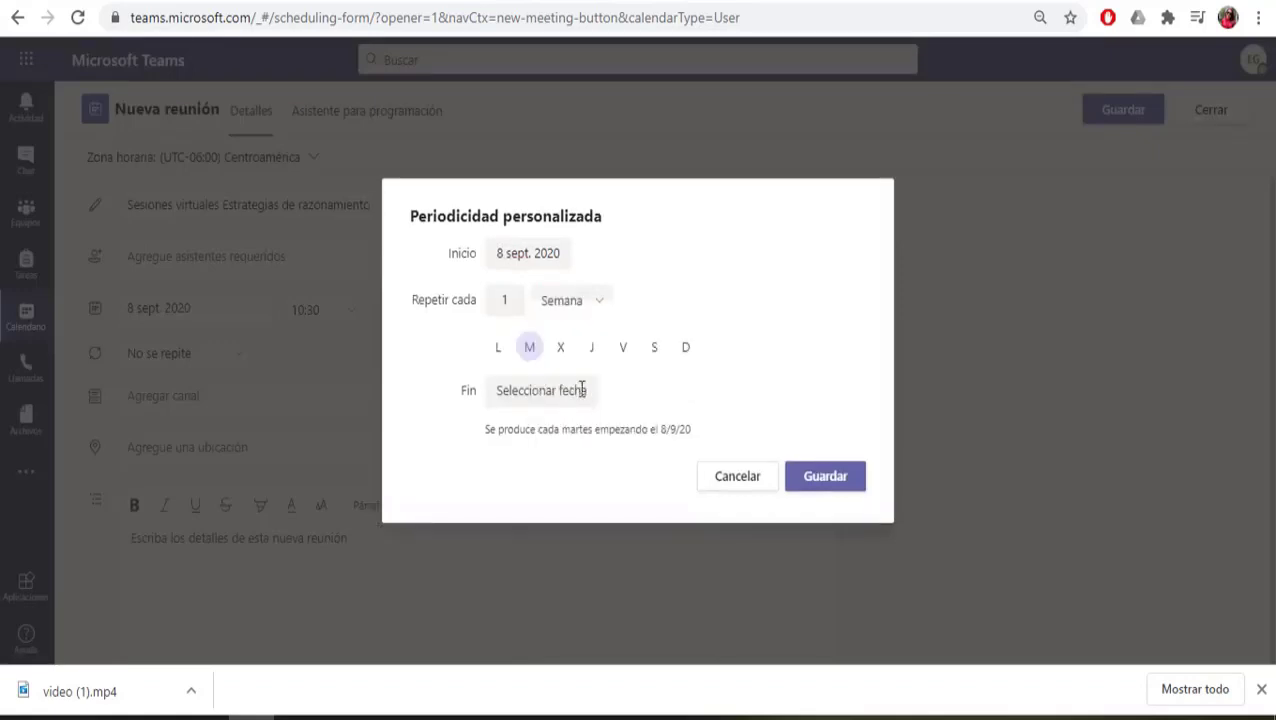
pyautogui.click(592, 352)
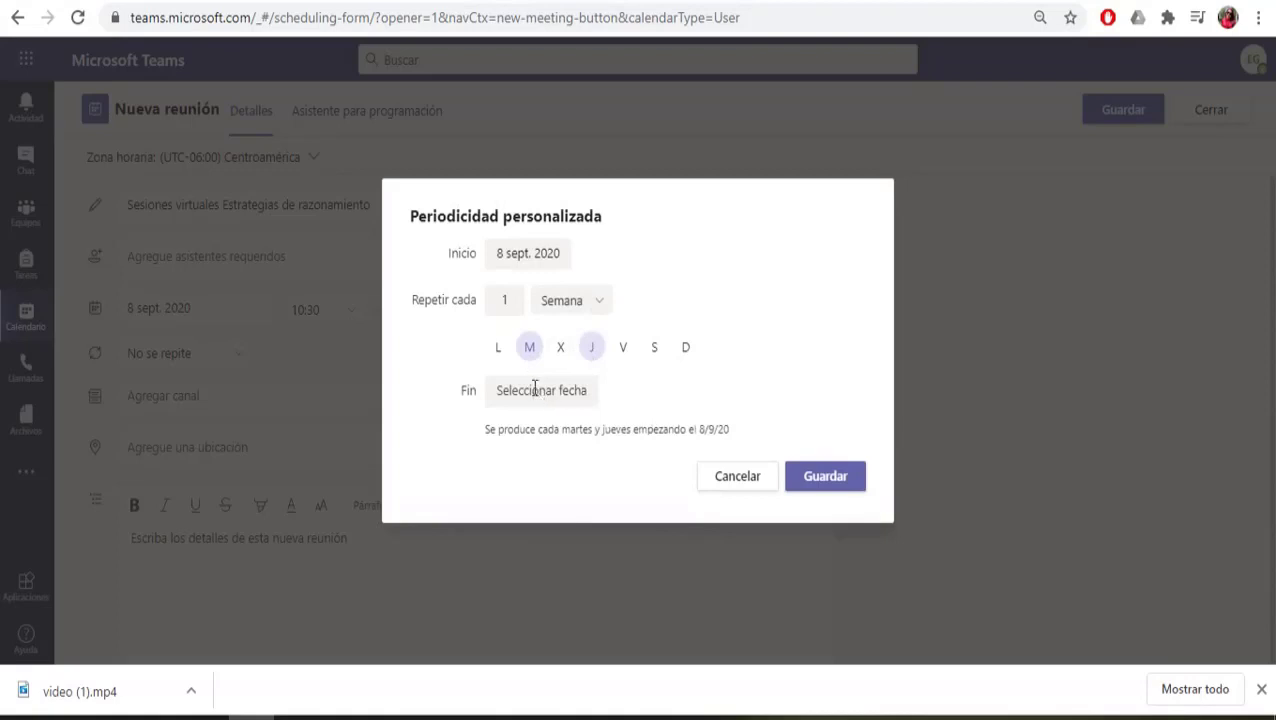
pyautogui.click(543, 389)
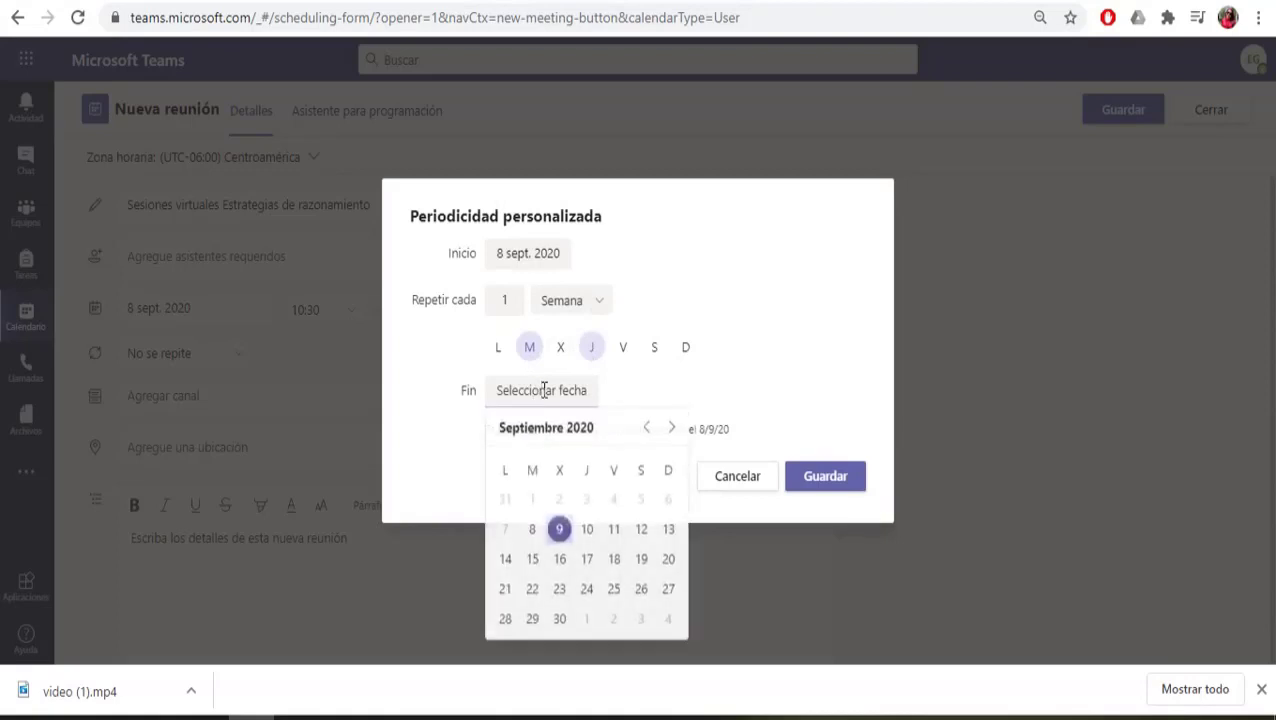
pyautogui.click(672, 429)
pyautogui.click(672, 429)
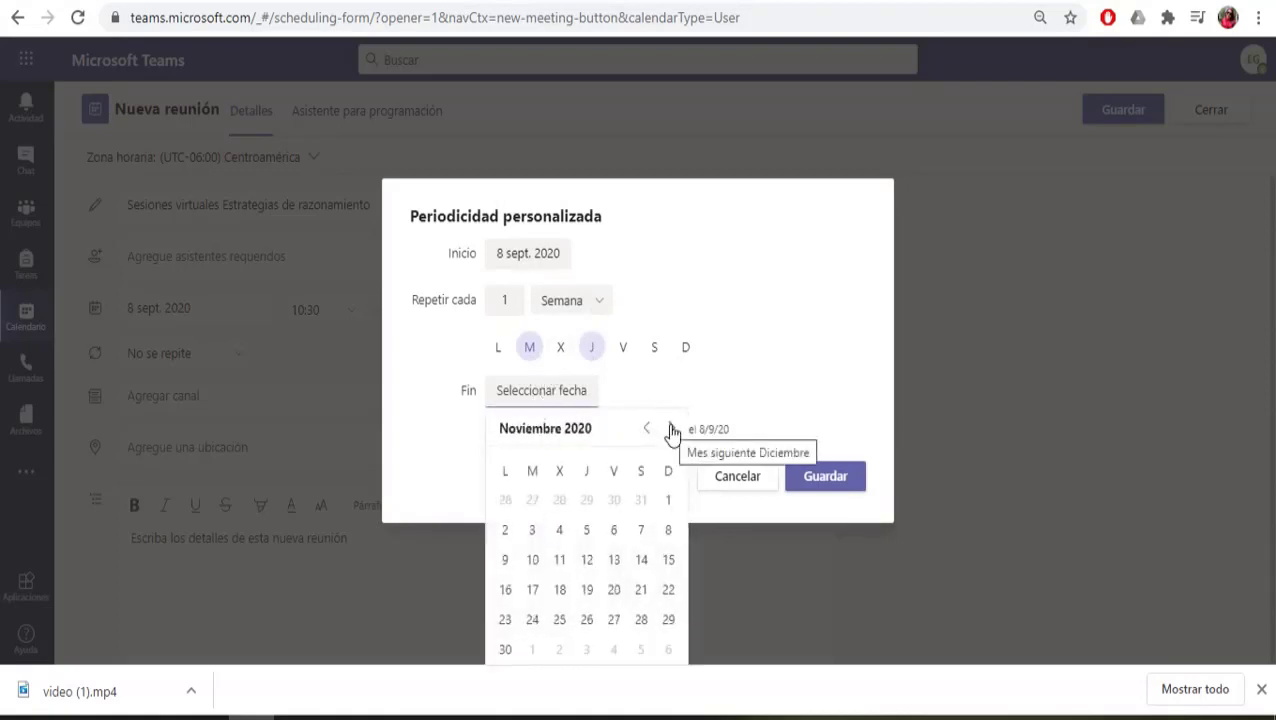
pyautogui.click(590, 623)
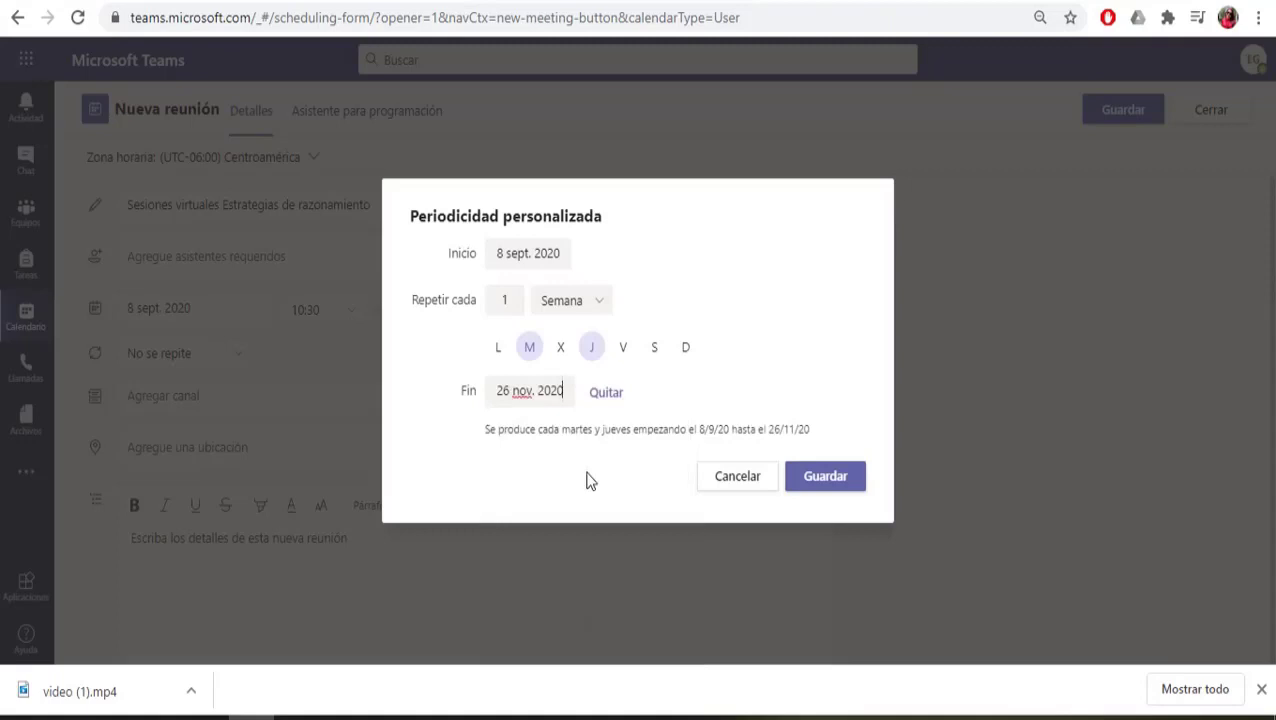
# Step: Save the recurrence, attach the class team's General channel, and send the meeting
pyautogui.click(822, 477)
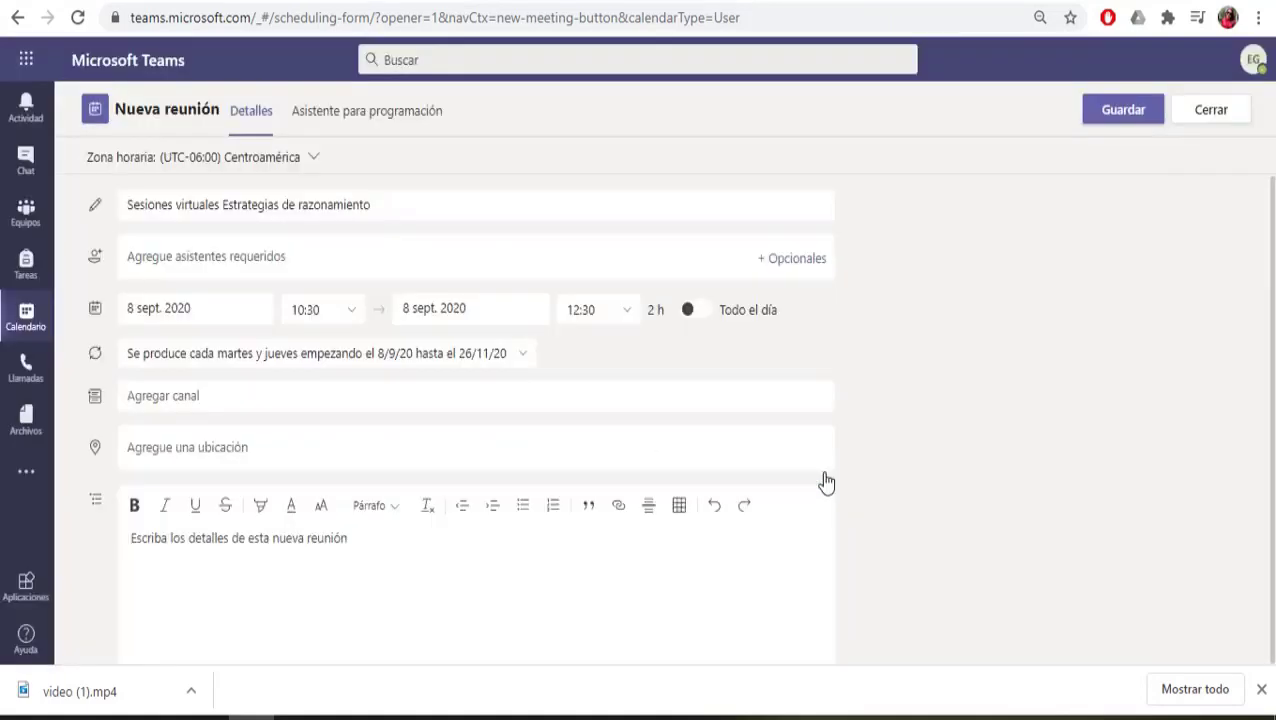
pyautogui.click(324, 388)
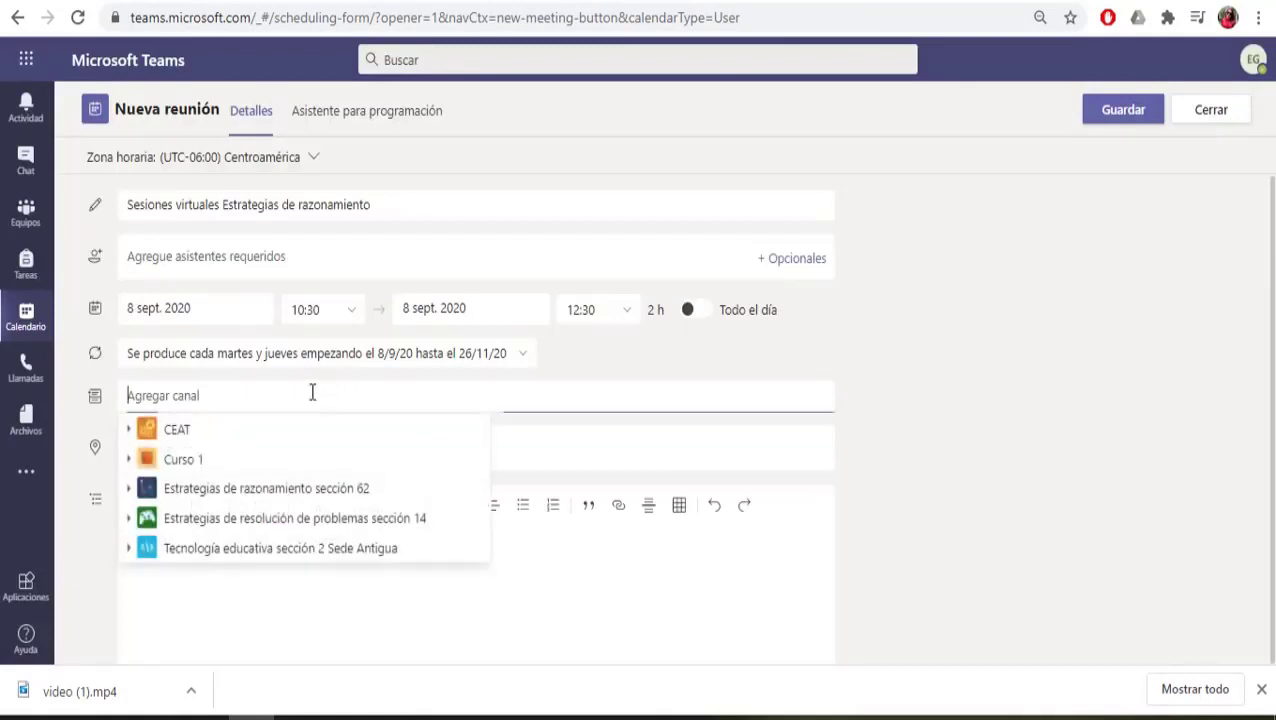
pyautogui.click(289, 495)
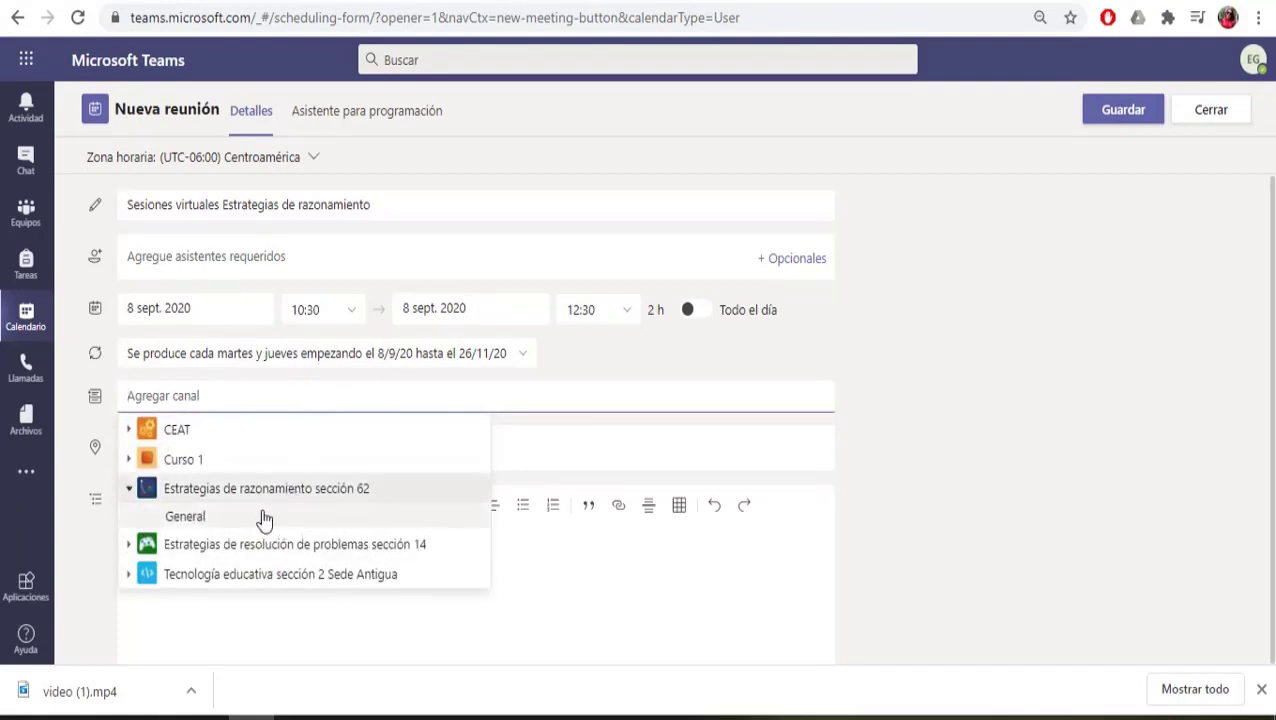
pyautogui.click(255, 520)
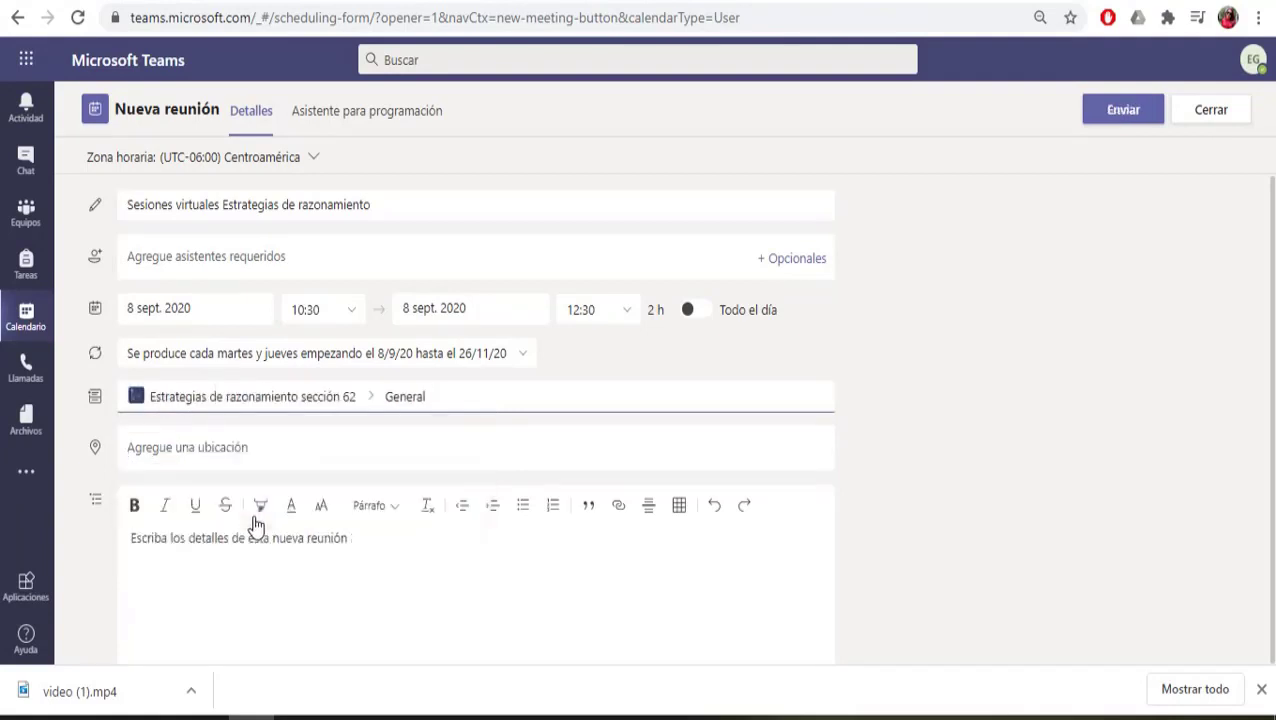
pyautogui.click(1120, 112)
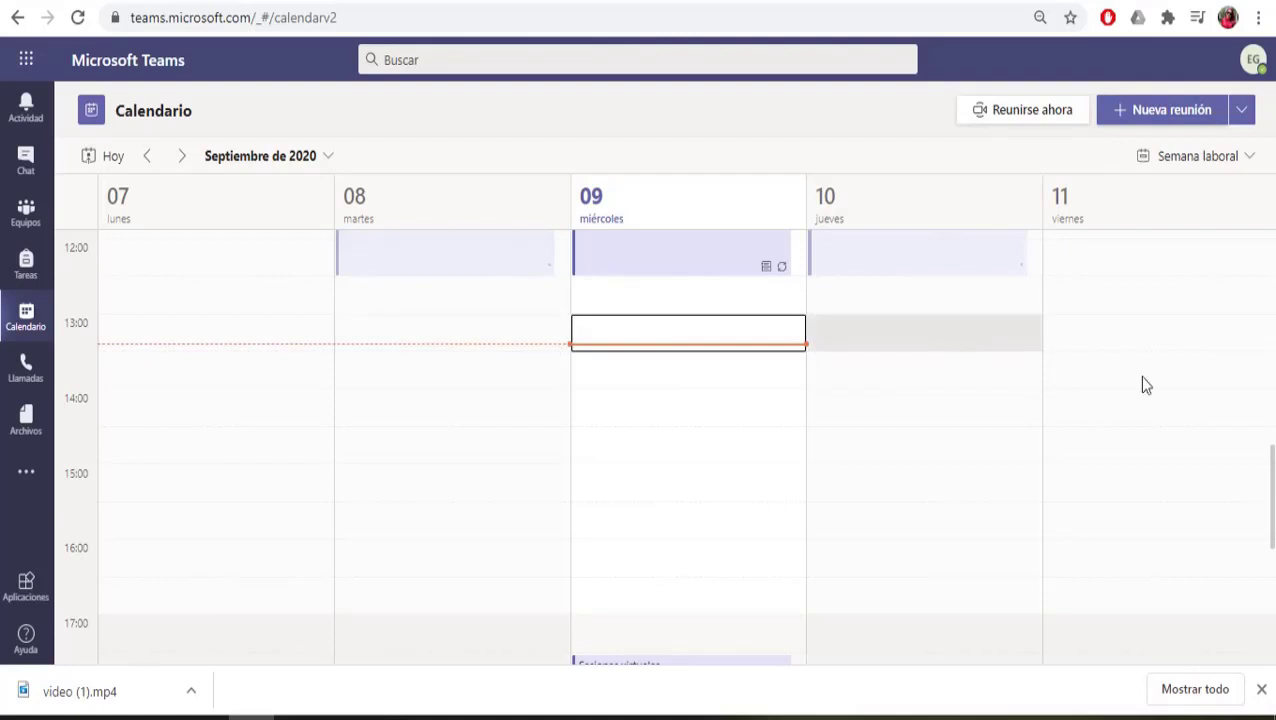
# Step: Check the Tuesday and Thursday sessions into next week, then return to the General channel
pyautogui.scroll(1, 1269, 490)
pyautogui.scroll(2, 1269, 490)
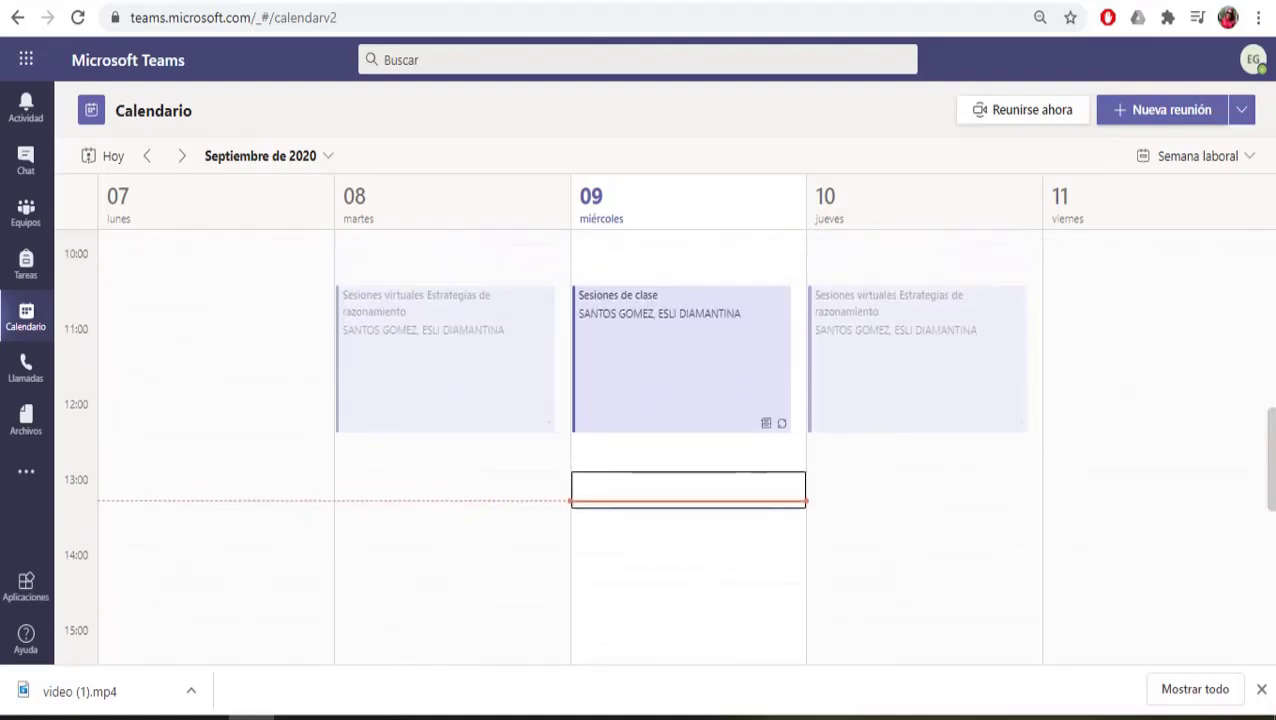
pyautogui.scroll(-1, 668, 456)
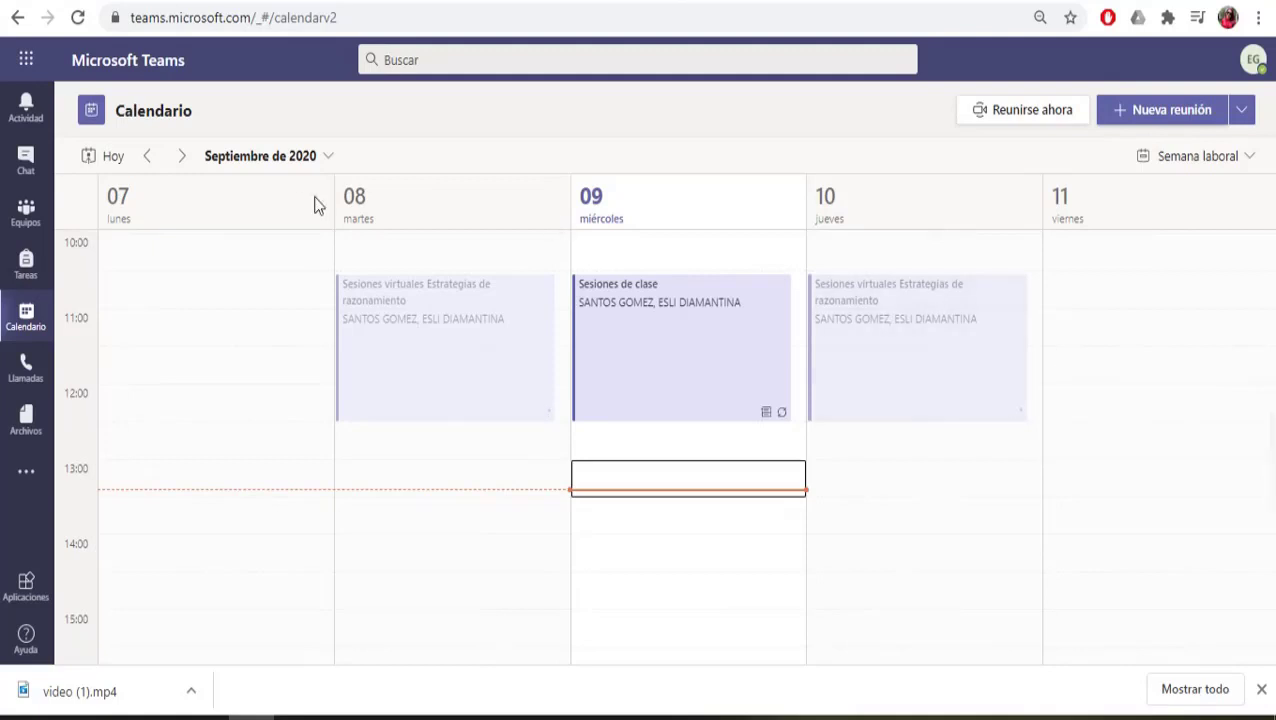
pyautogui.click(182, 156)
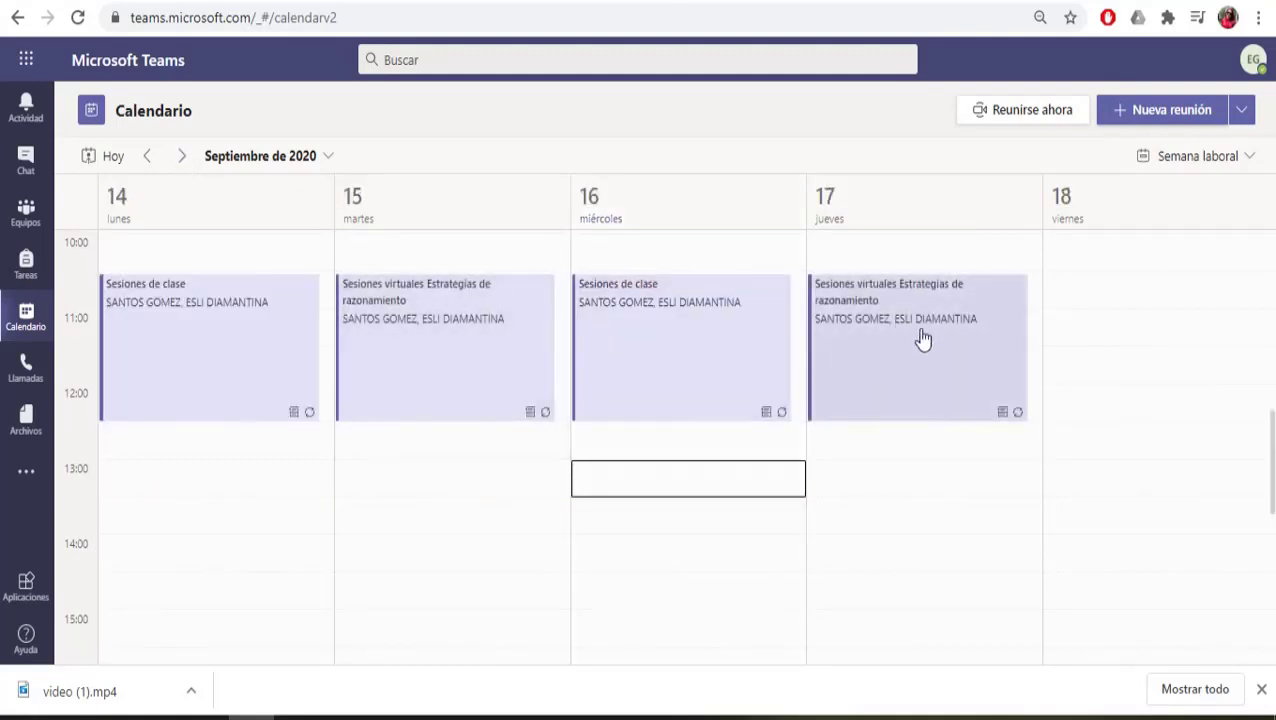
pyautogui.click(26, 212)
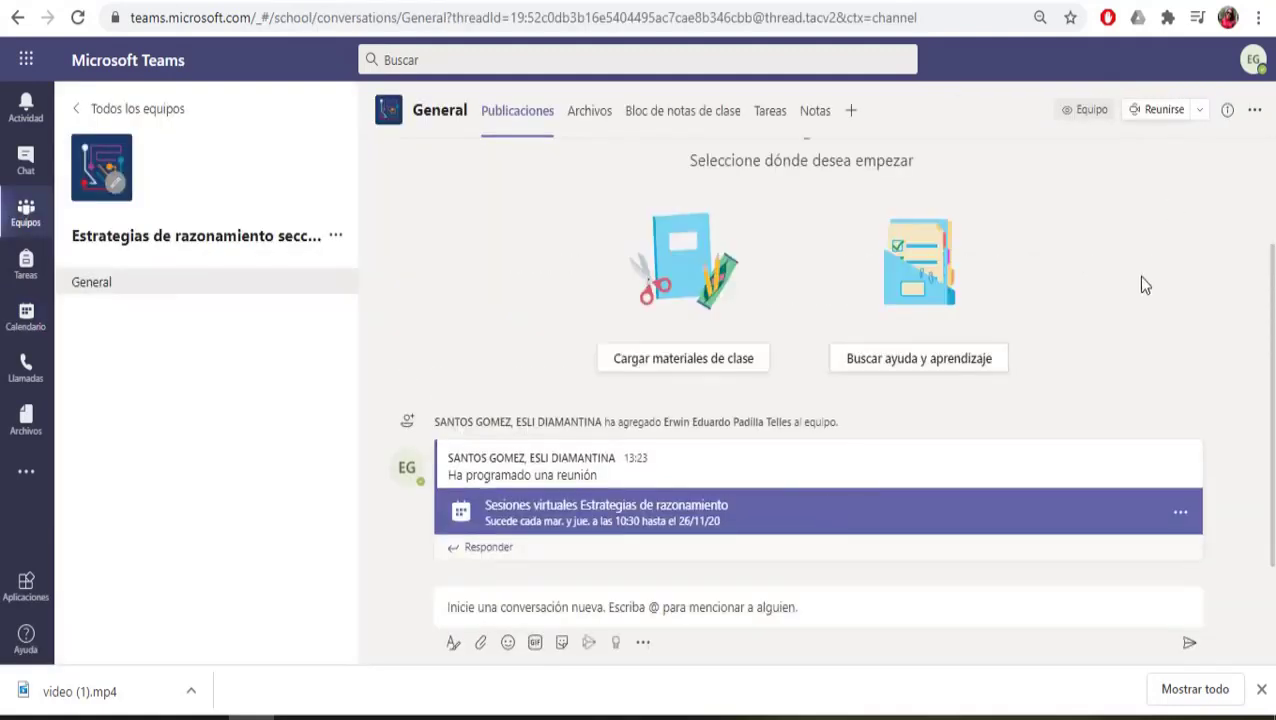
# Step: Start an instant General-channel meeting titled 'Clase del 9 de septiembre' with the camera on
pyautogui.click(1202, 112)
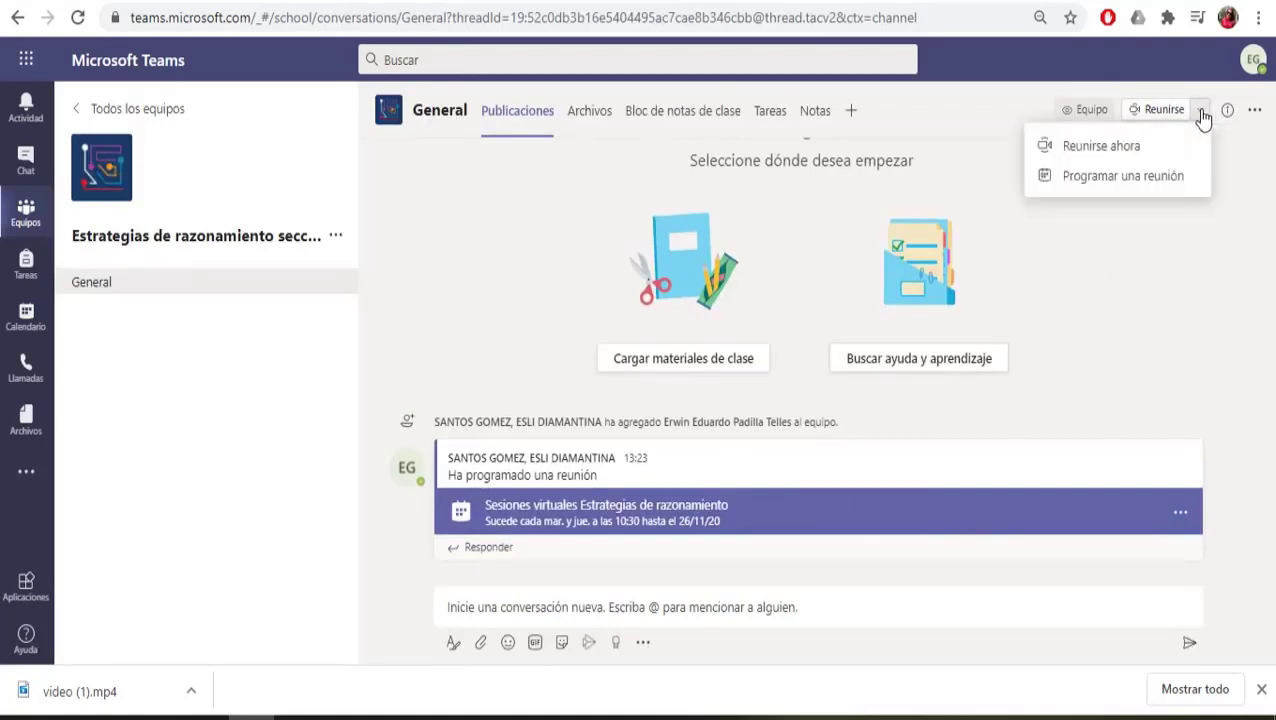
pyautogui.click(1101, 146)
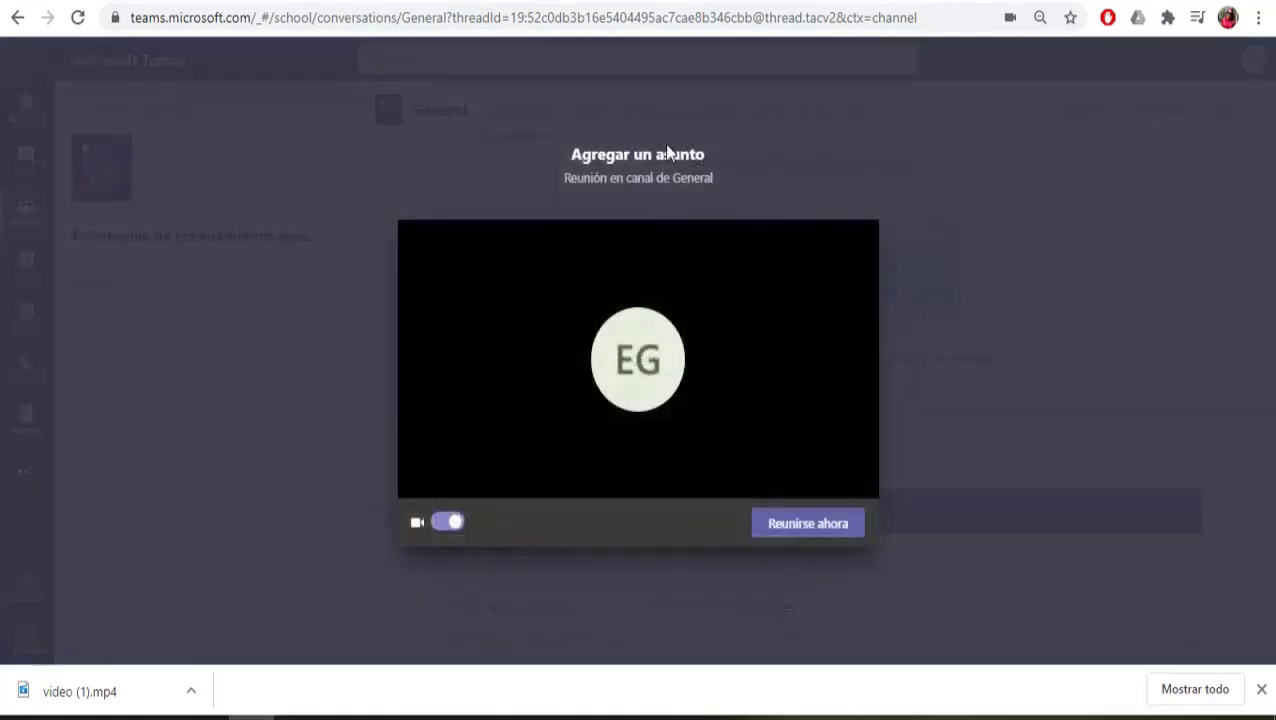
pyautogui.write('Clase')
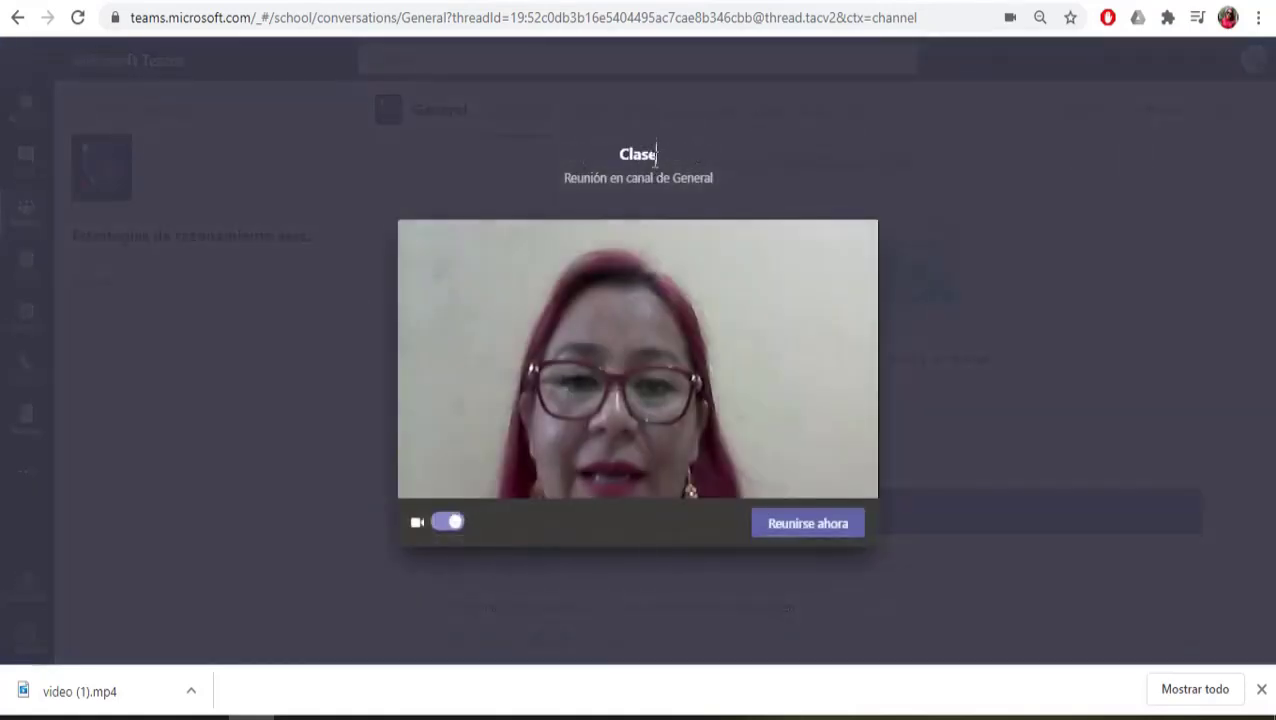
pyautogui.write(' del 9 ')
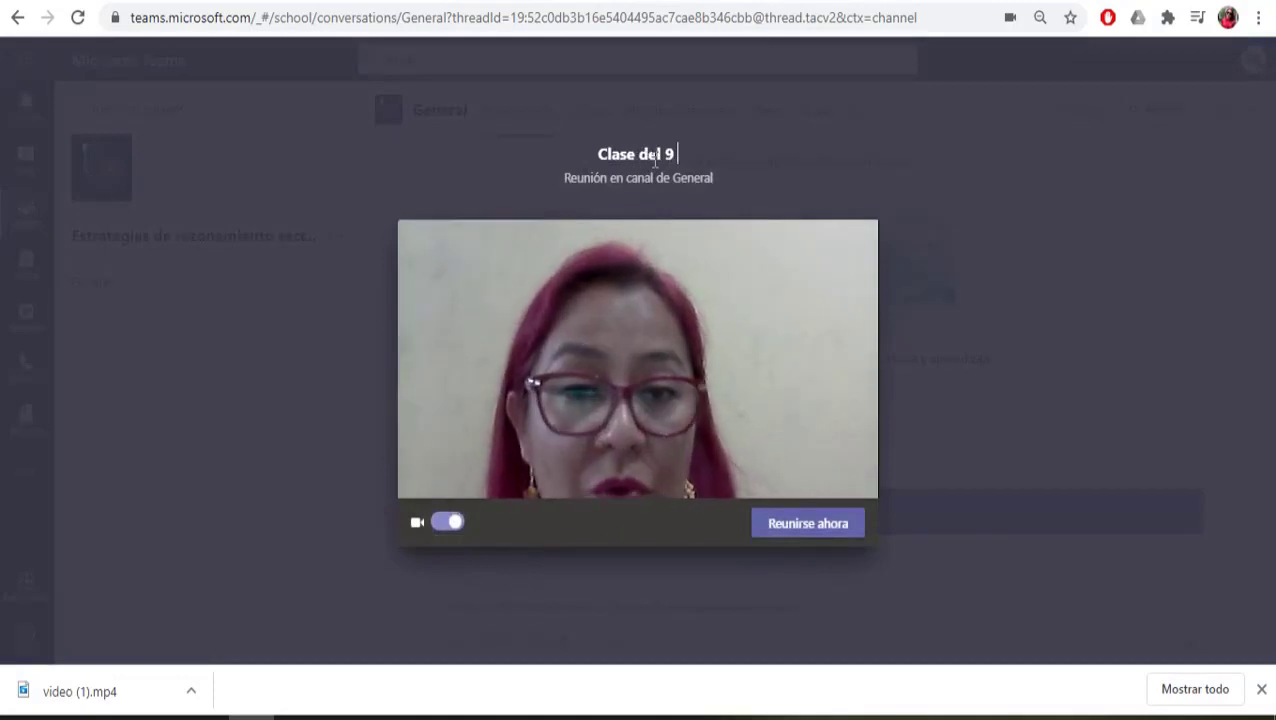
pyautogui.write('de septiembre')
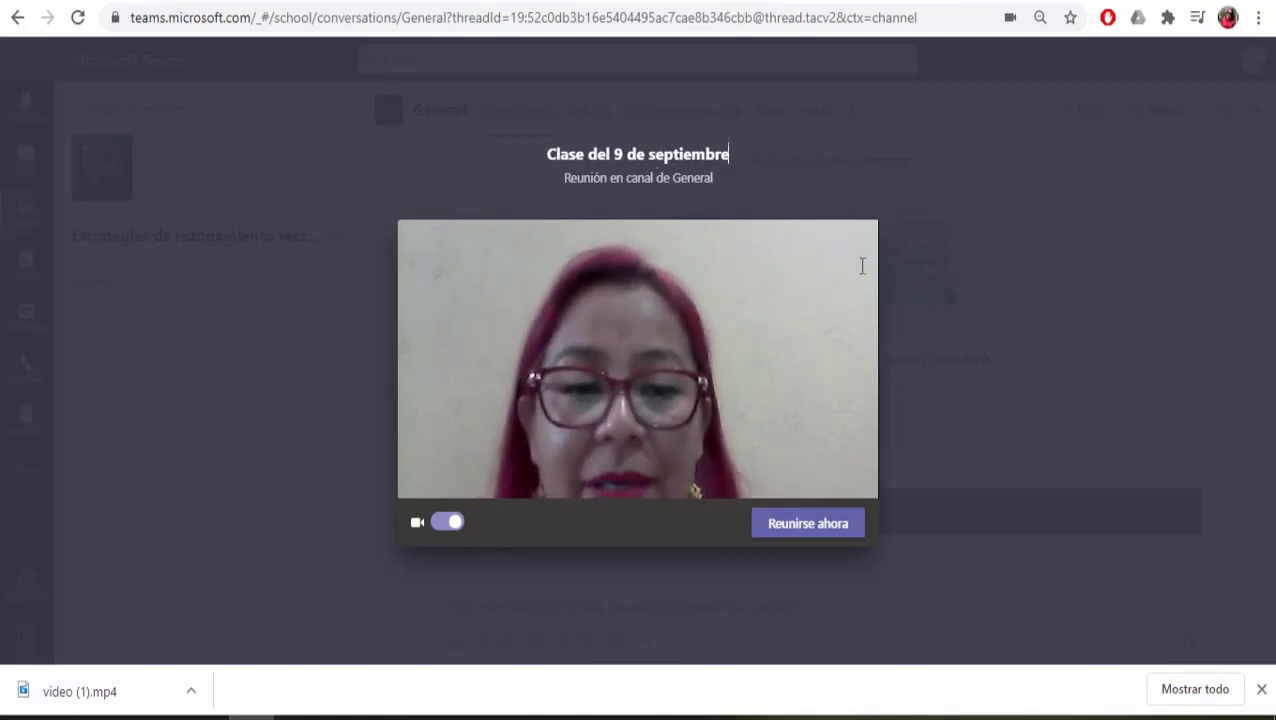
pyautogui.click(809, 524)
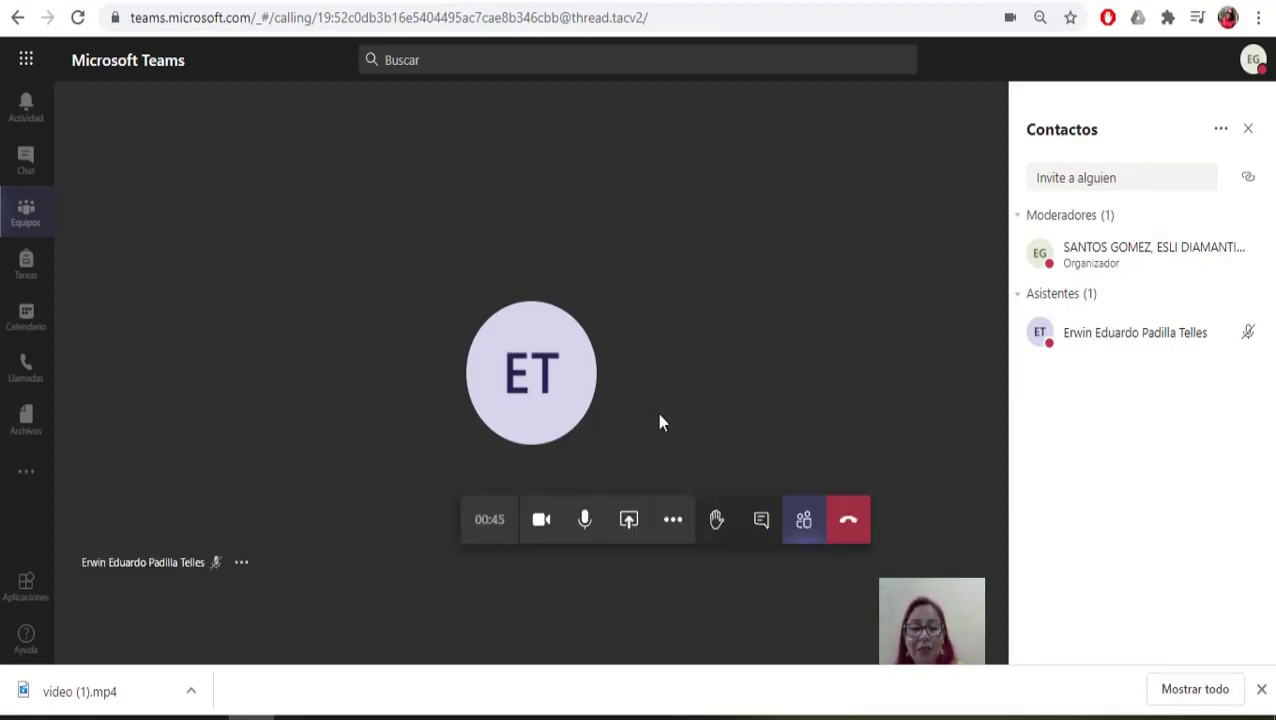
# Step: Start recording the meeting with Iniciar grabación from the Más acciones menu
pyautogui.click(673, 521)
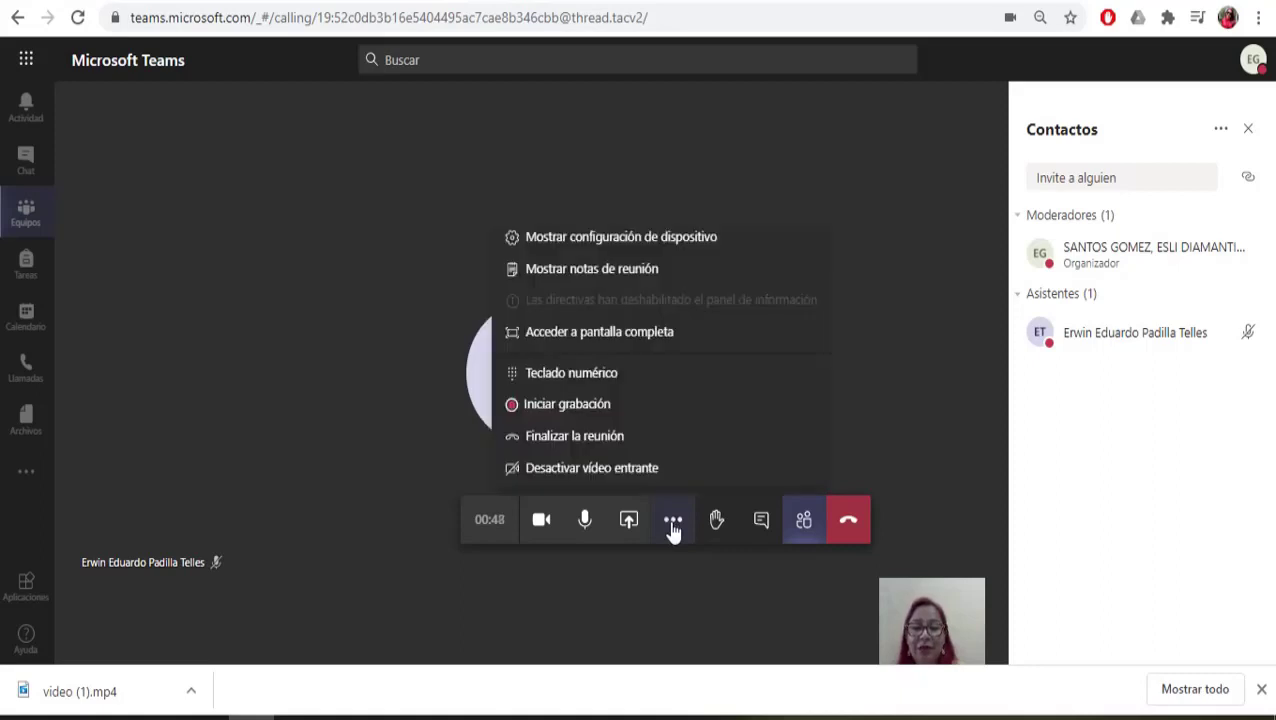
pyautogui.click(613, 411)
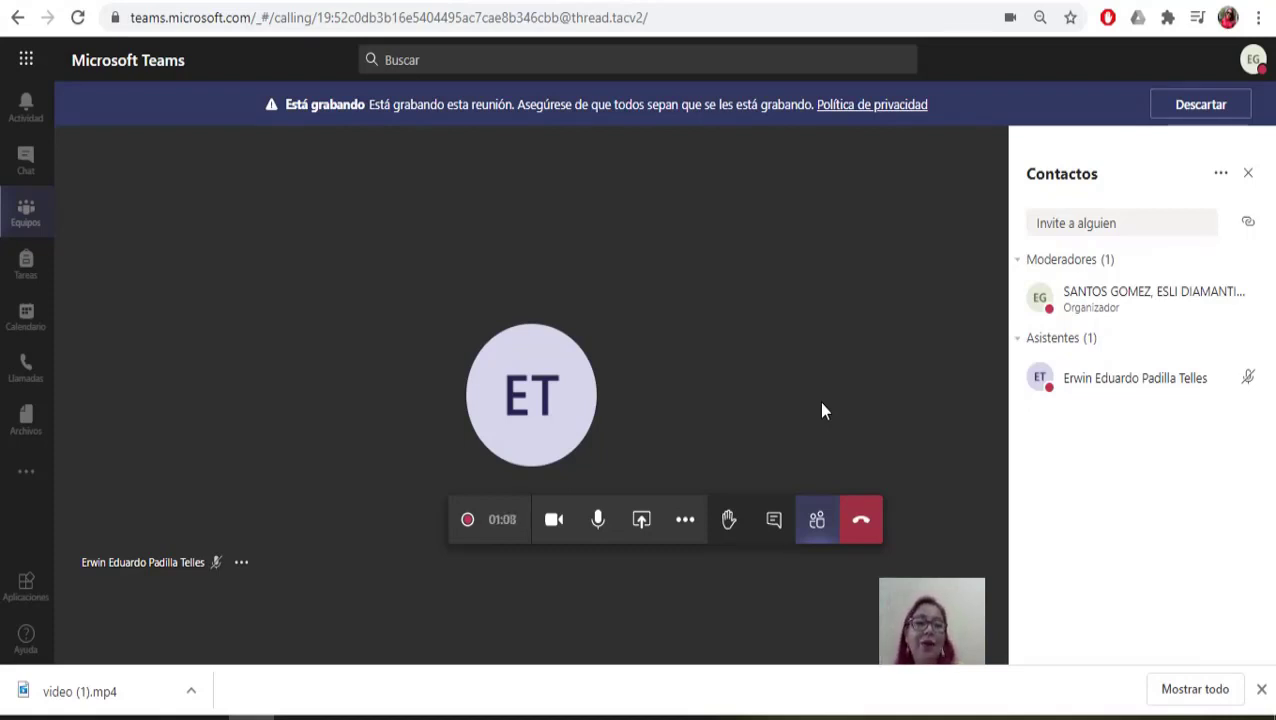
pyautogui.moveTo(1253, 382)
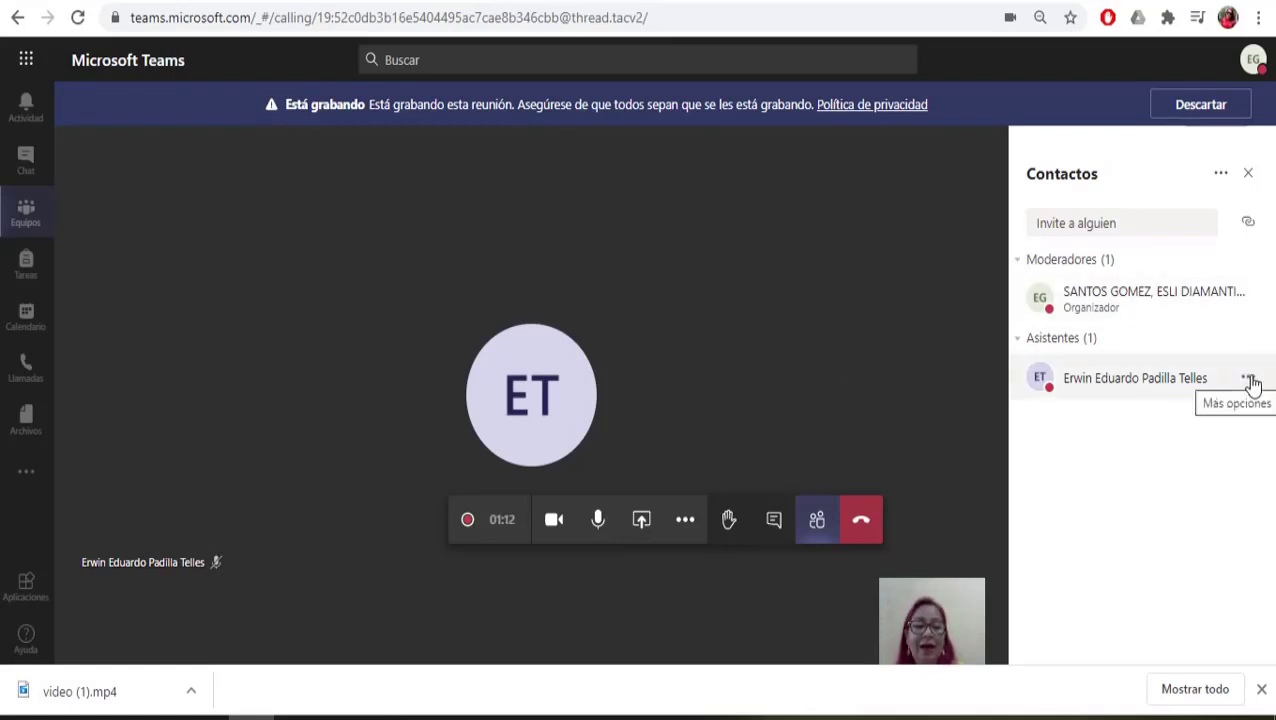
pyautogui.click(1249, 380)
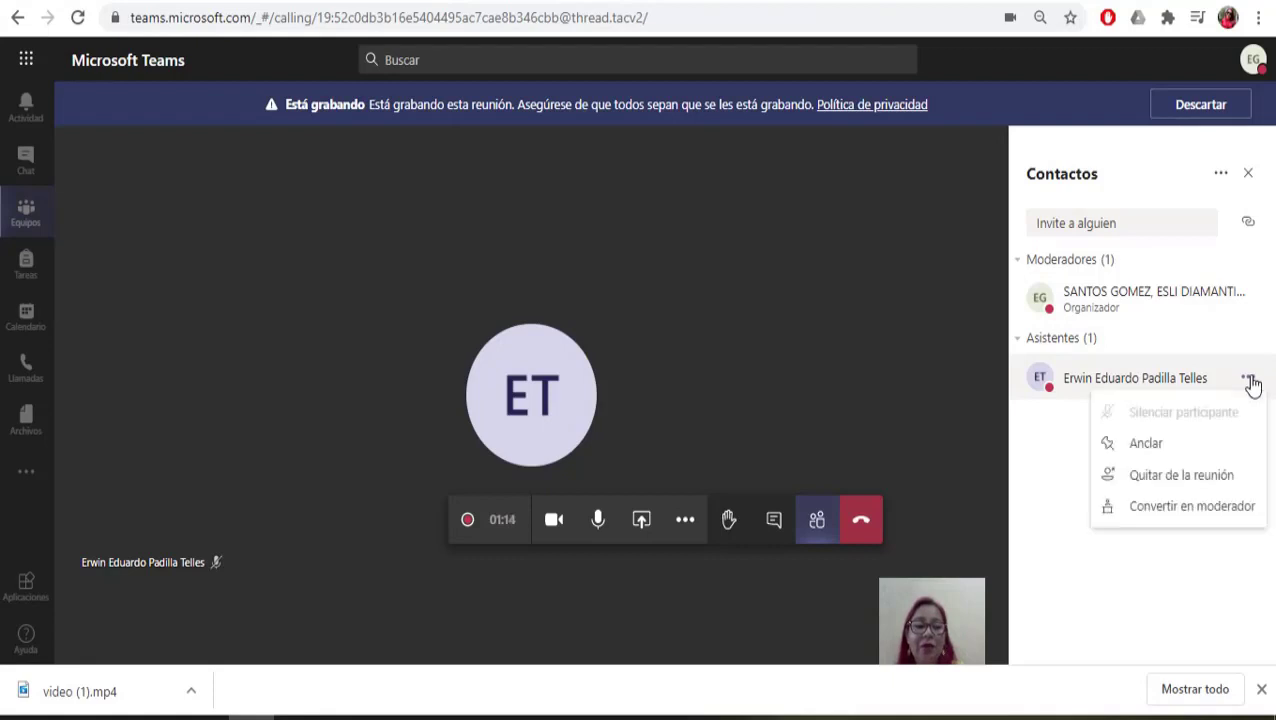
pyautogui.click(1190, 506)
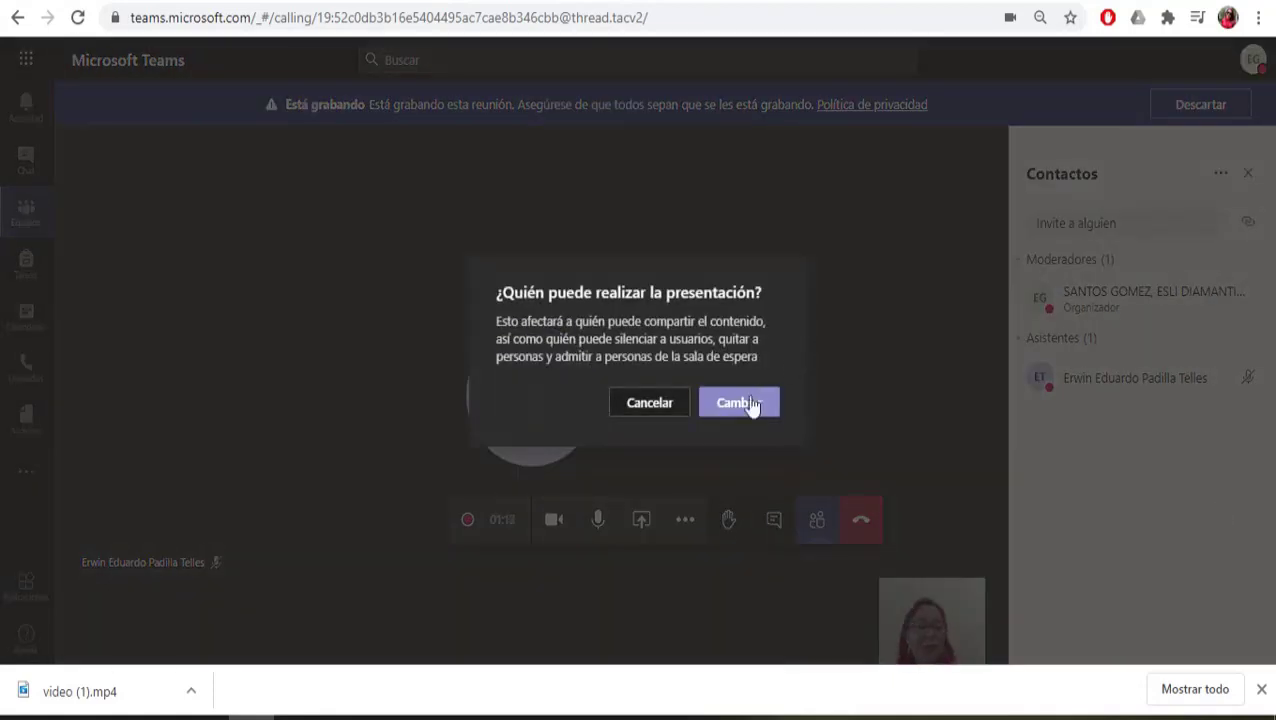
pyautogui.click(752, 404)
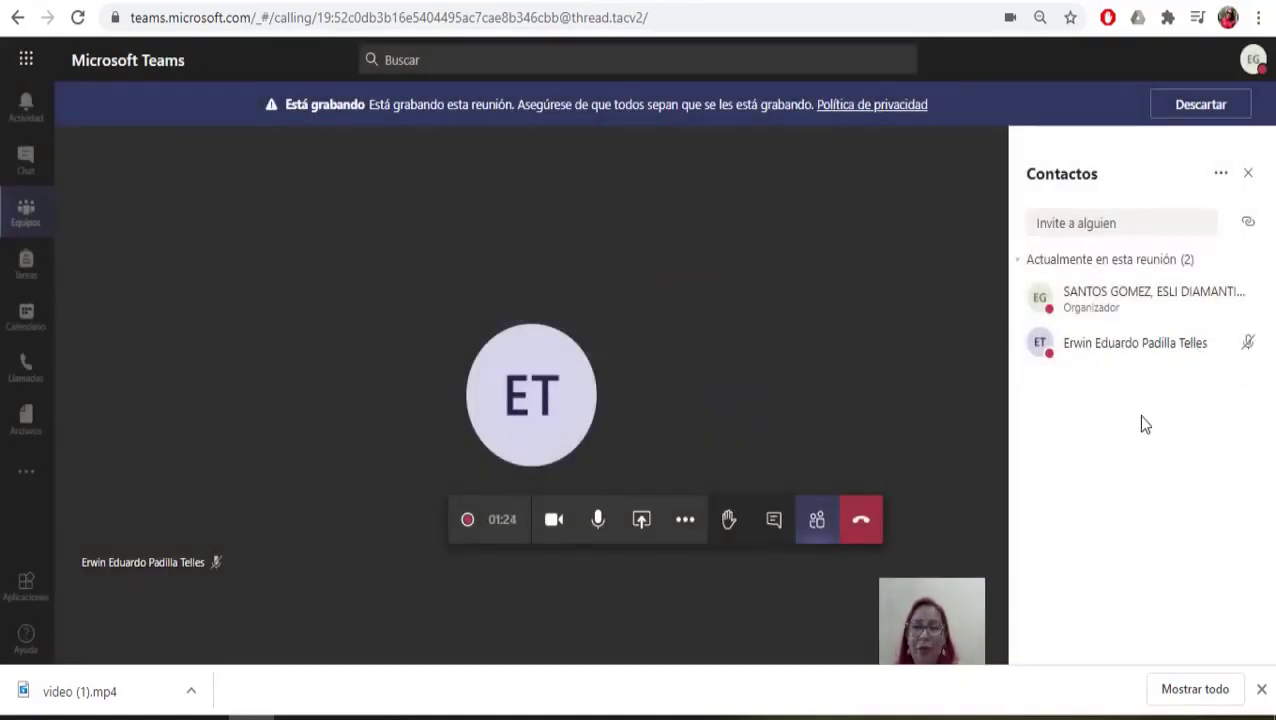
pyautogui.moveTo(1261, 360)
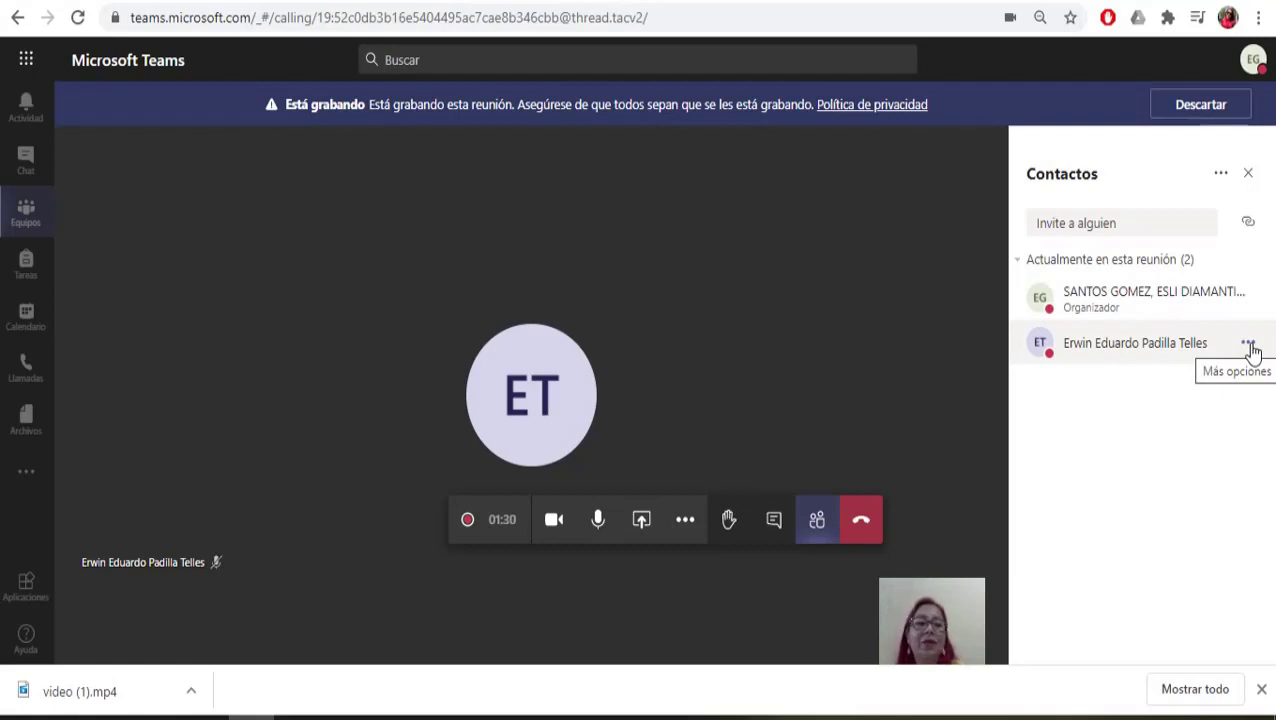
pyautogui.click(1250, 347)
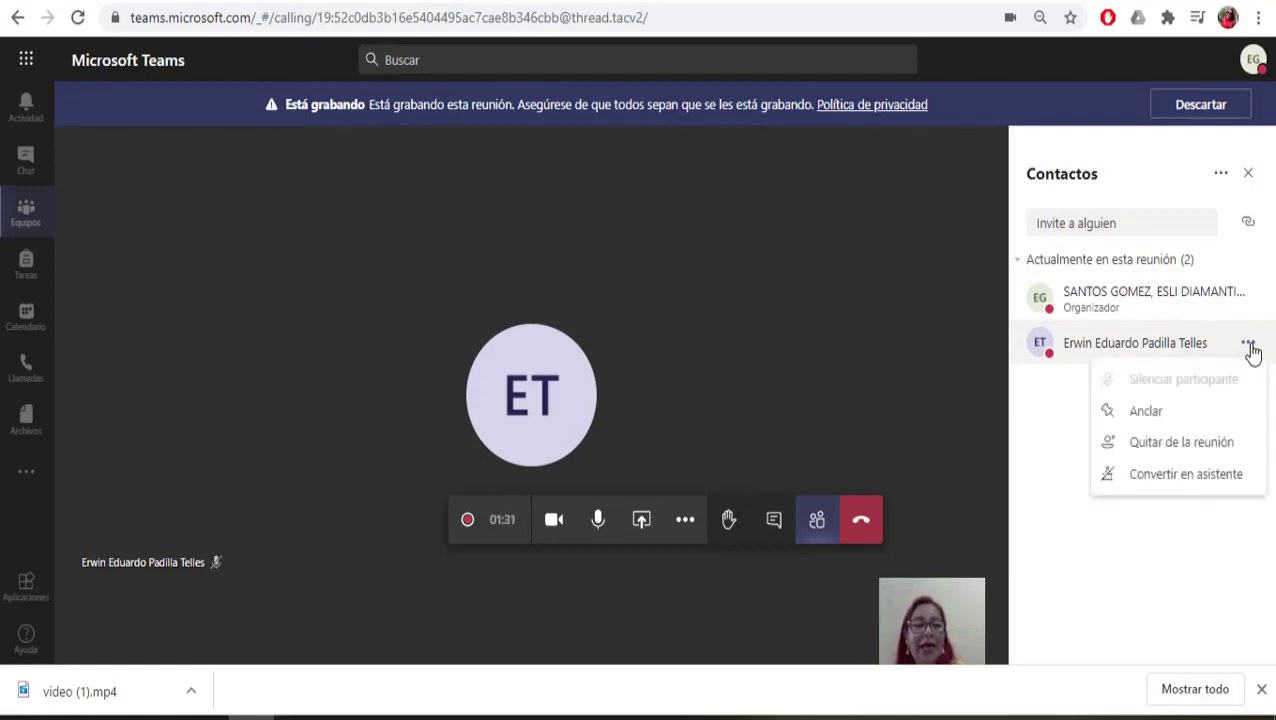
pyautogui.click(1195, 476)
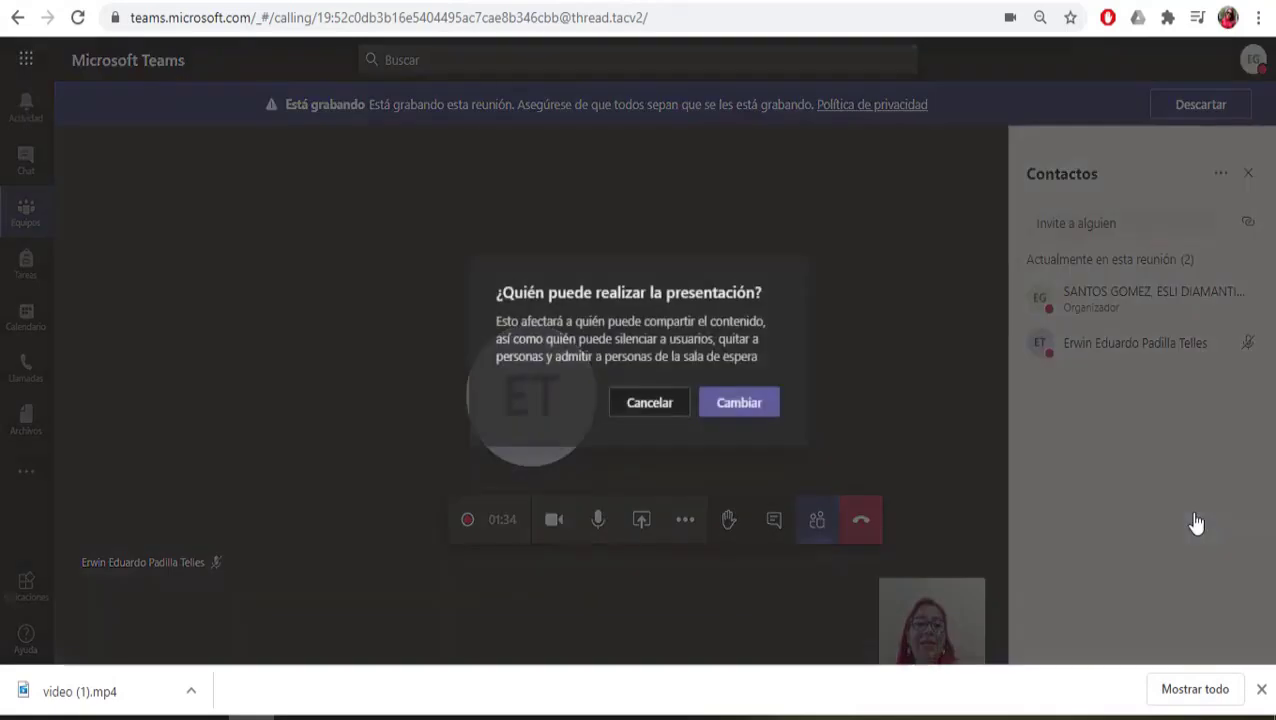
pyautogui.click(758, 410)
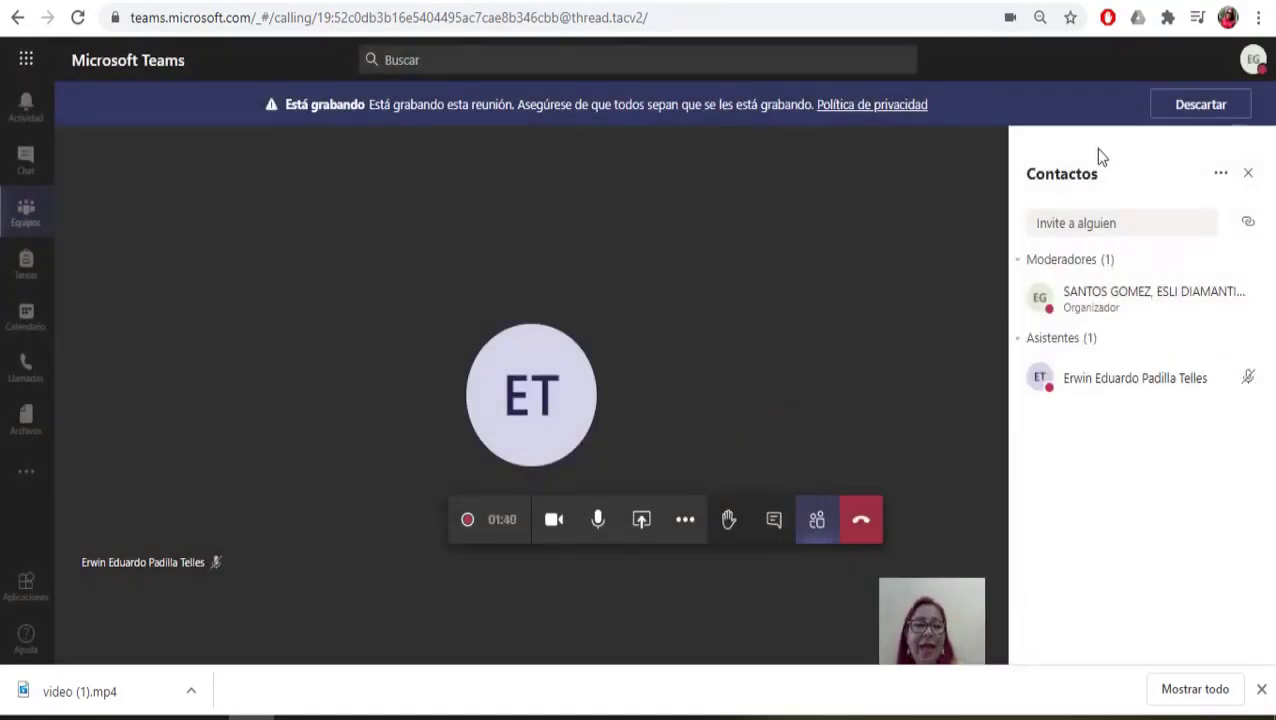
# Step: Download the attendance list CSV from the Contactos panel and open it in Excel
pyautogui.click(1221, 176)
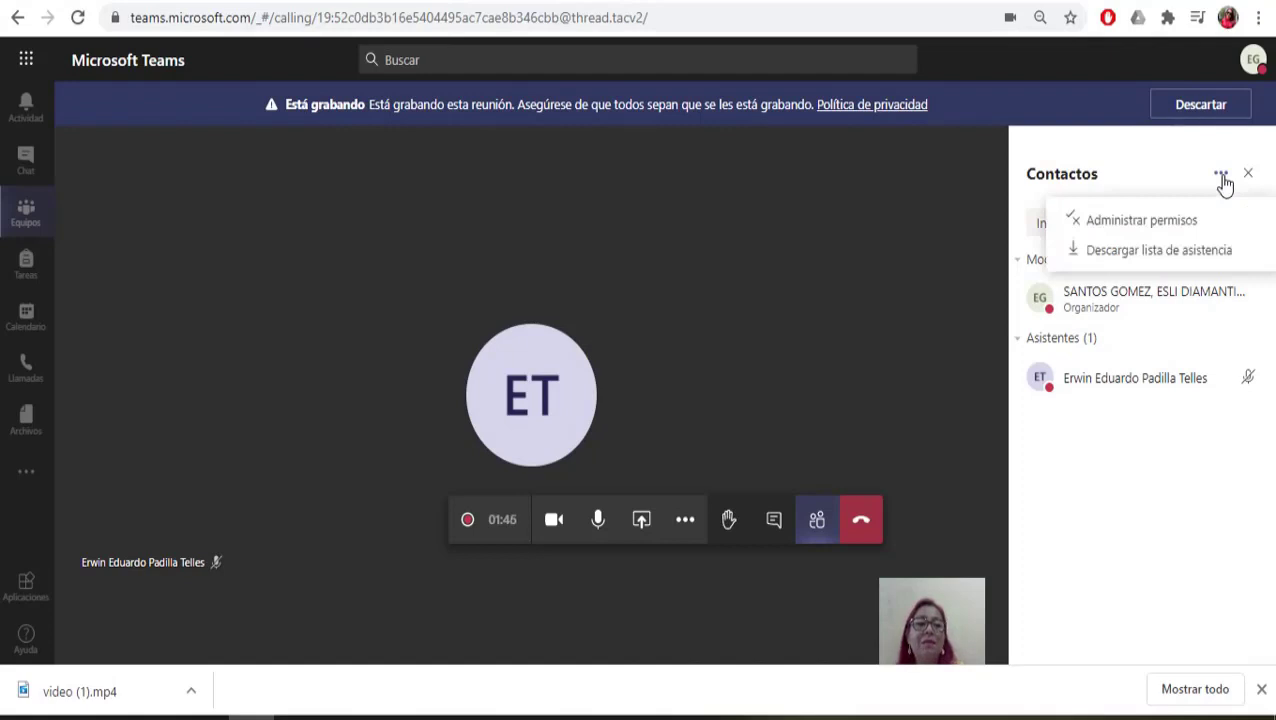
pyautogui.click(1180, 254)
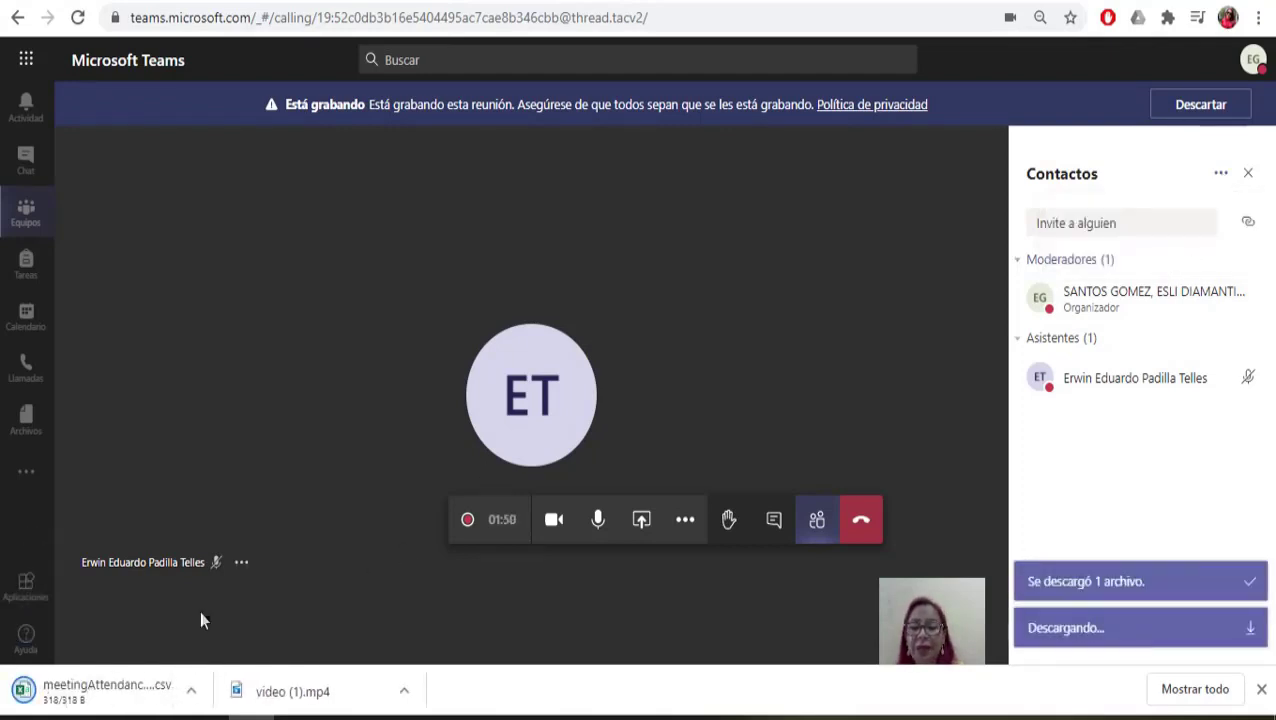
pyautogui.click(93, 686)
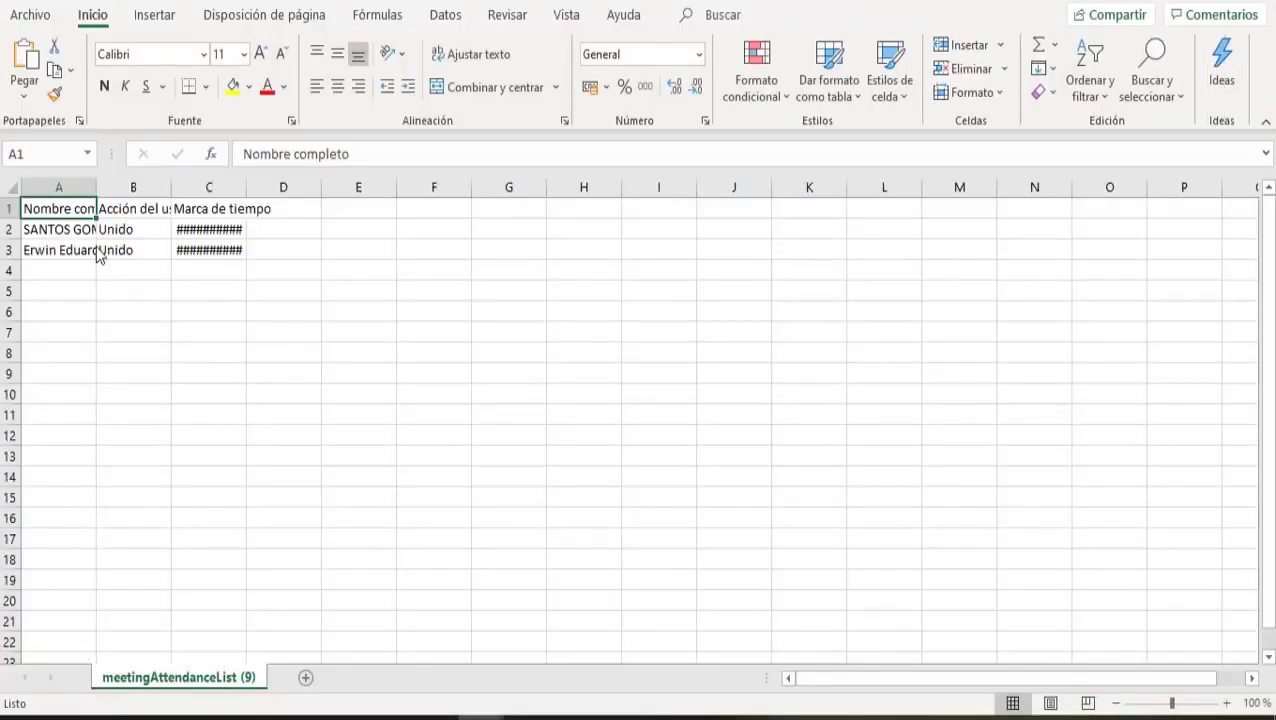
# Step: Widen columns A and B so participant names and Acción del usuario show fully
pyautogui.moveTo(97, 187); pyautogui.dragTo(400, 195)
pyautogui.moveTo(213, 190); pyautogui.dragTo(240, 188)
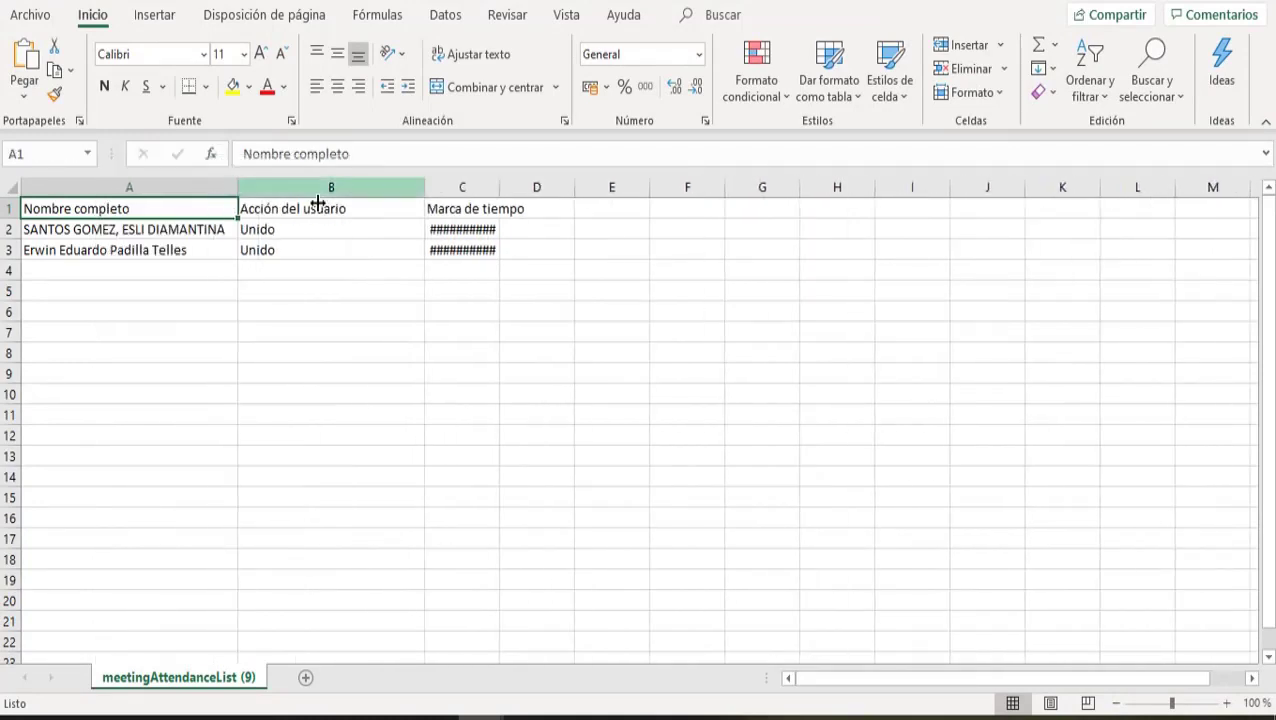
pyautogui.moveTo(499, 186); pyautogui.dragTo(543, 185)
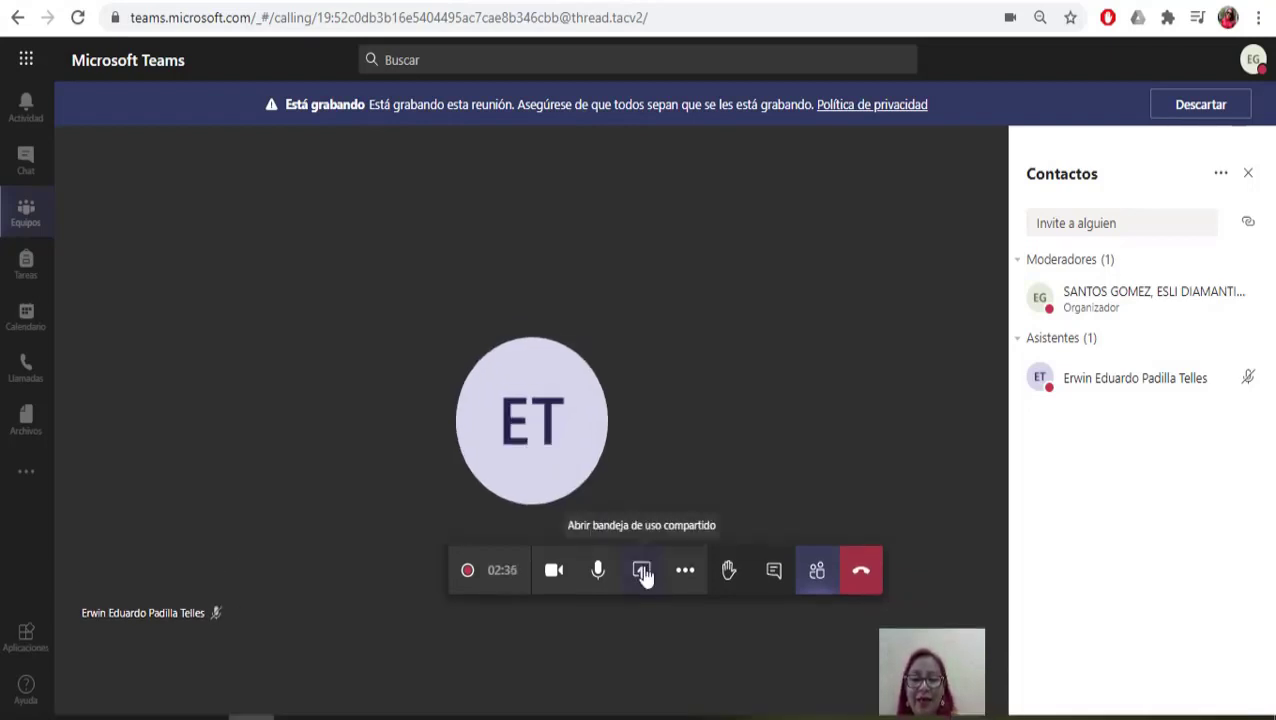
# Step: Upload and present 'Microsoft Teams para facilitar clases a distancia.pptx' from the computer
pyautogui.click(642, 572)
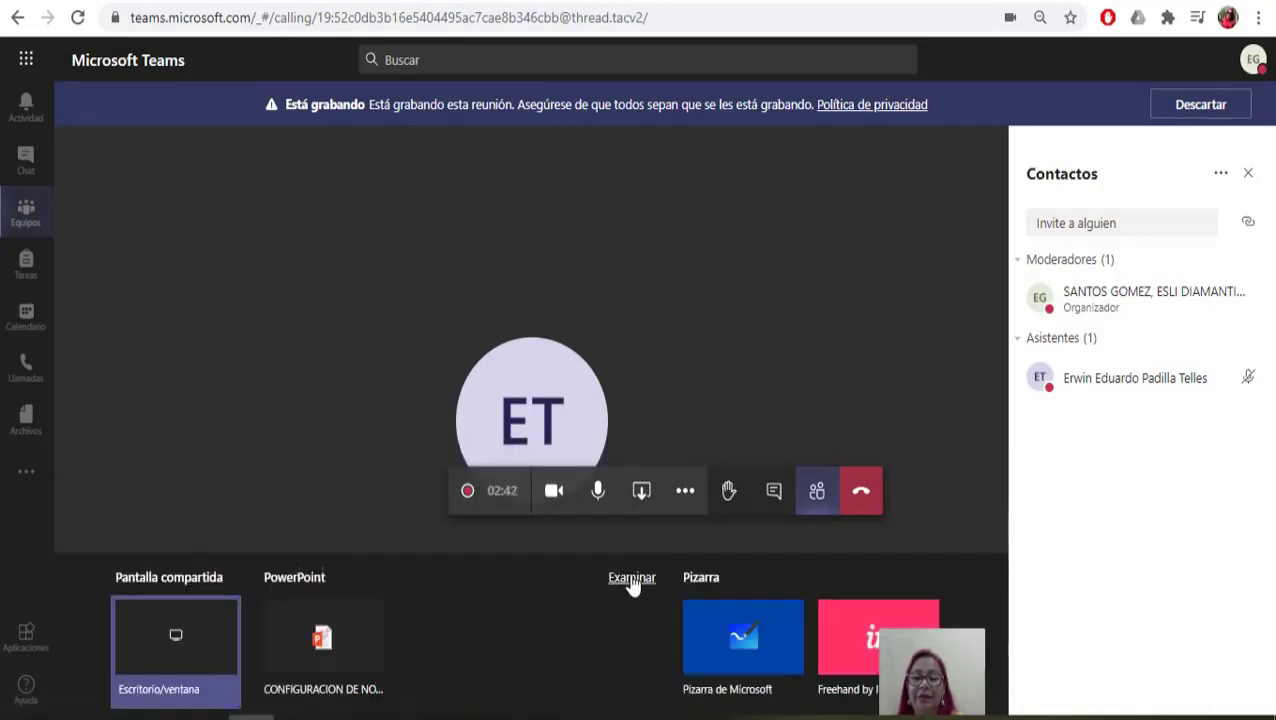
pyautogui.click(632, 580)
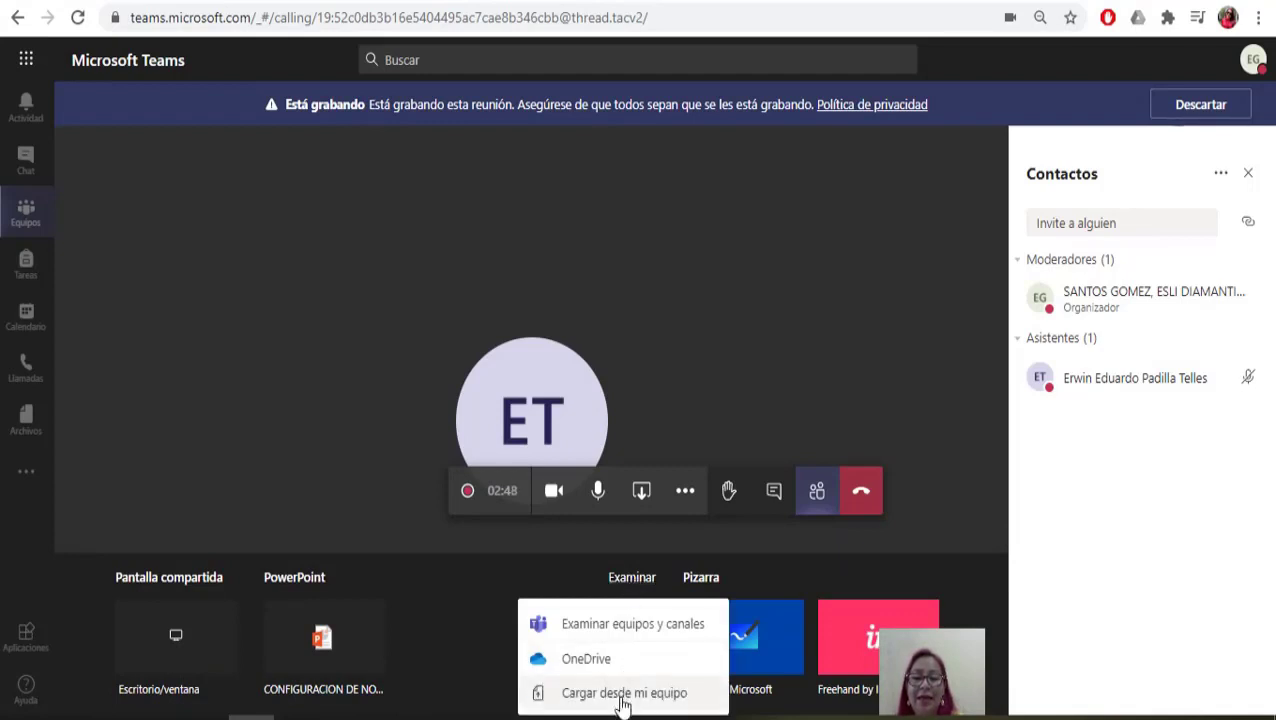
pyautogui.click(624, 704)
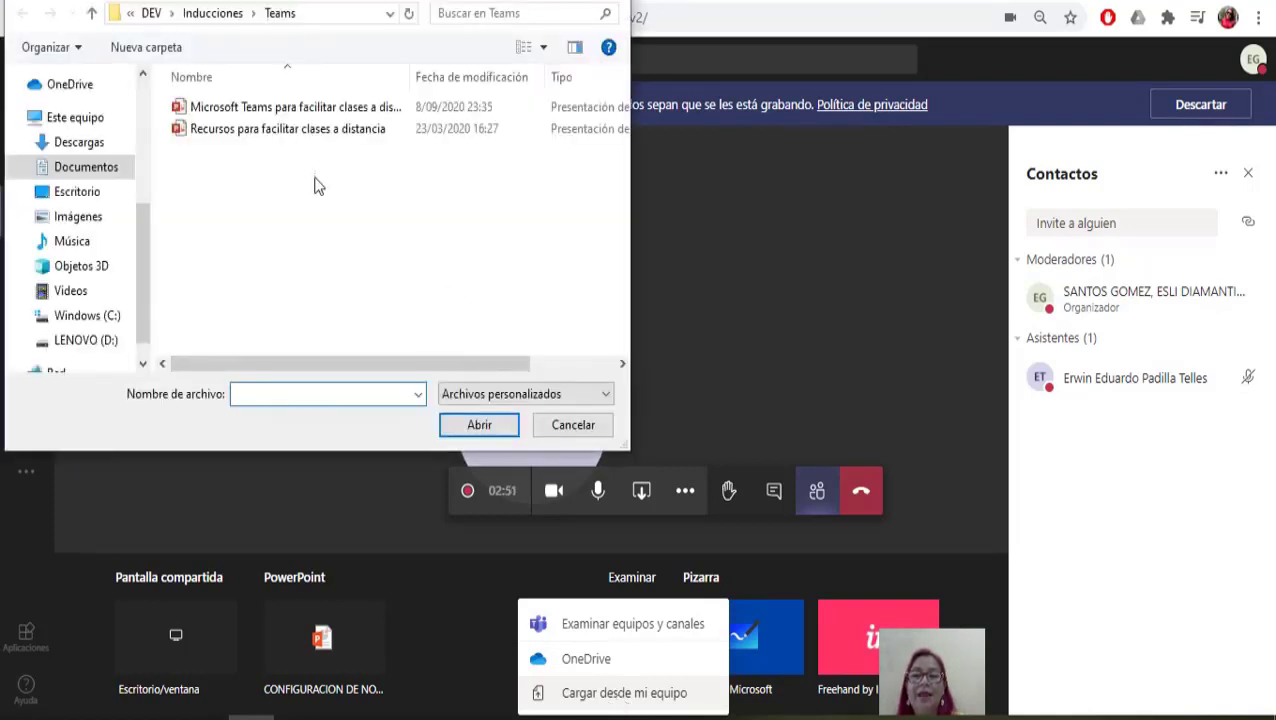
pyautogui.doubleClick(322, 110)
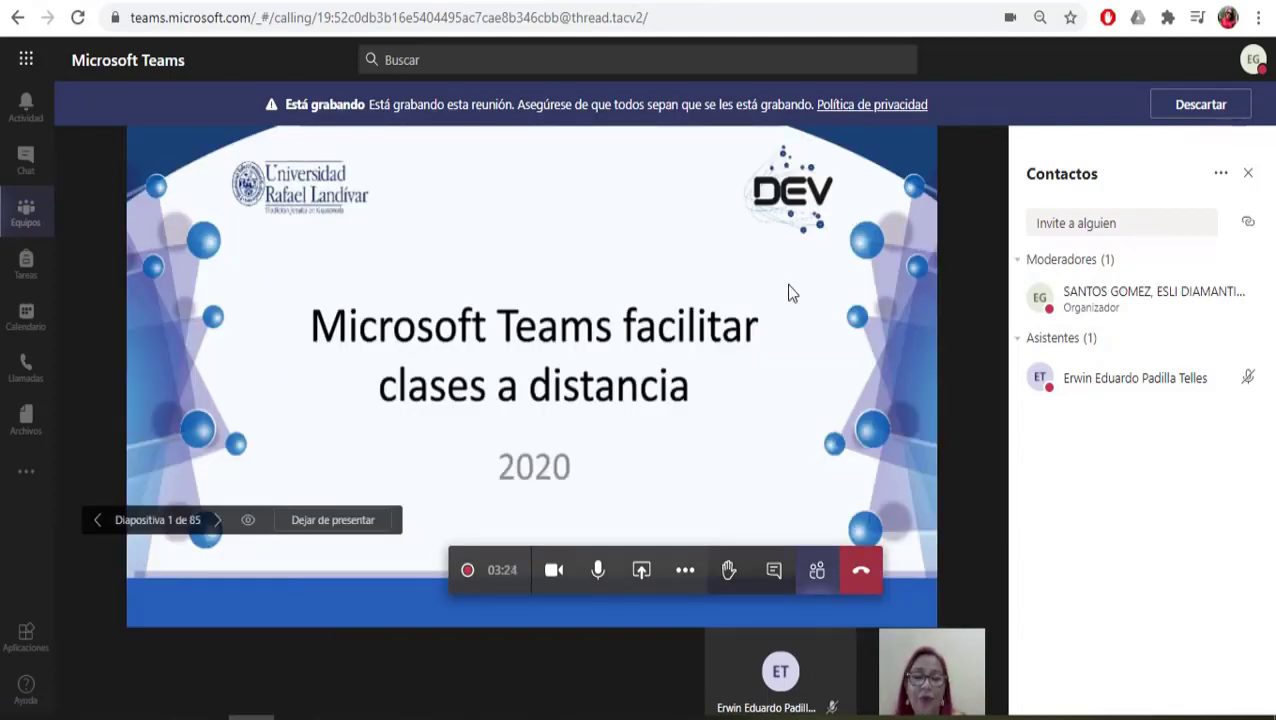
# Step: Disable participants' private slide viewing and advance through slides 2 to 4
pyautogui.click(249, 521)
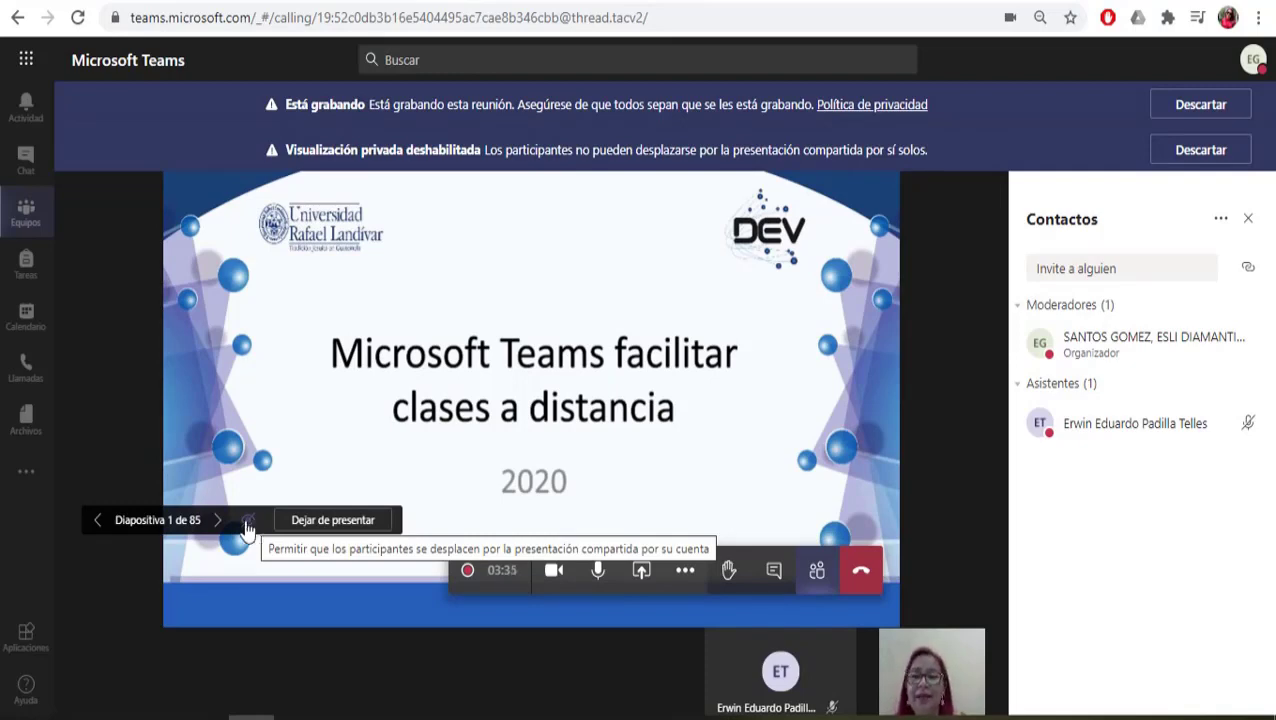
pyautogui.click(219, 520)
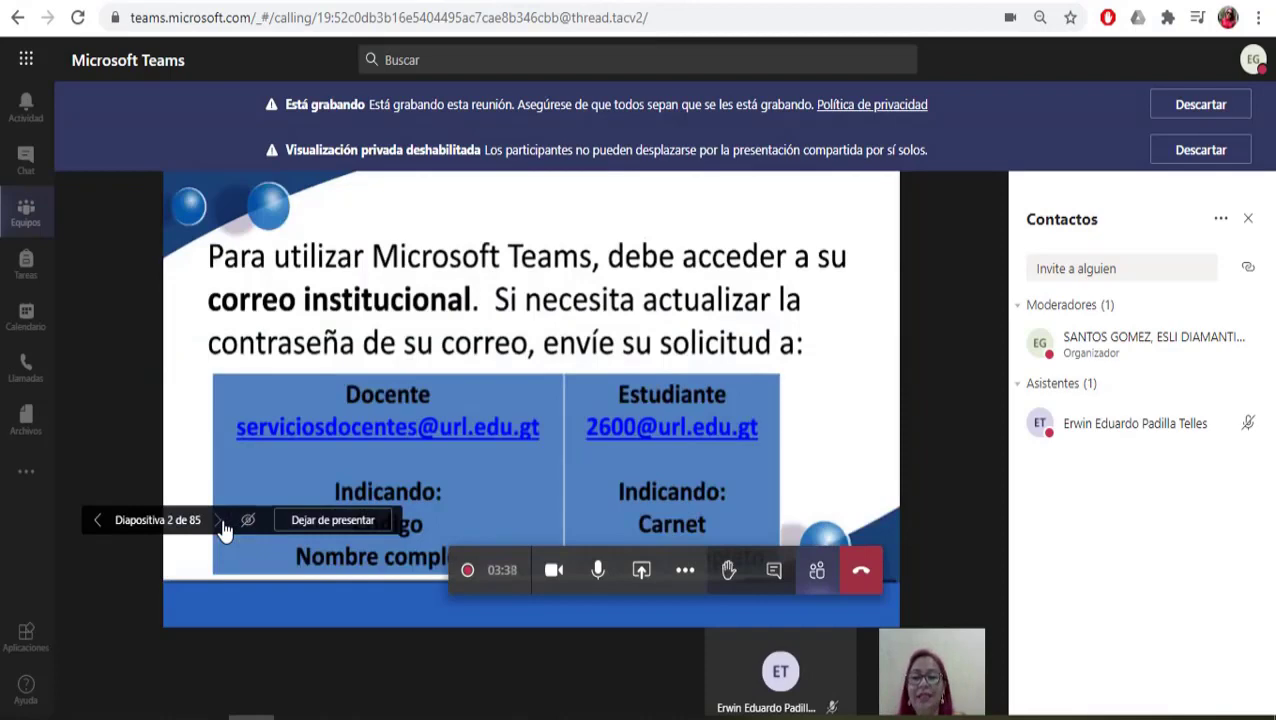
pyautogui.click(220, 524)
pyautogui.click(218, 524)
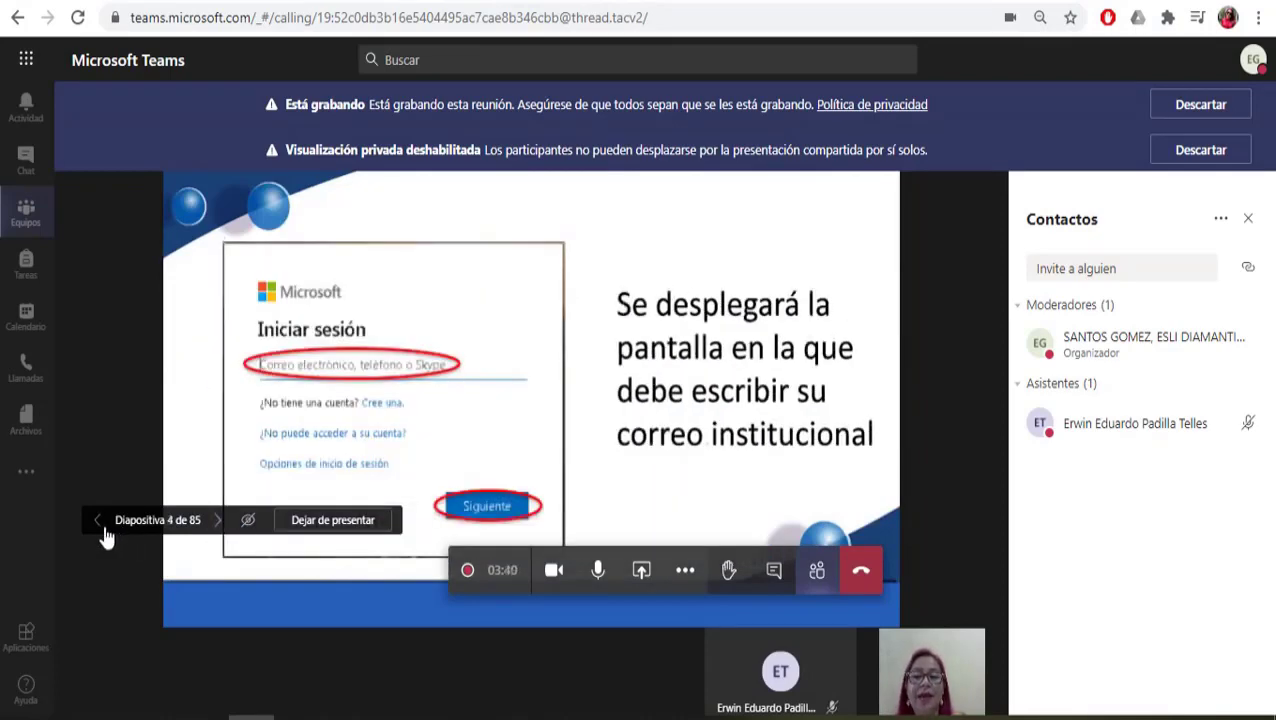
# Step: Step back to the title slide and stop presenting the deck
pyautogui.click(98, 522)
pyautogui.click(98, 522)
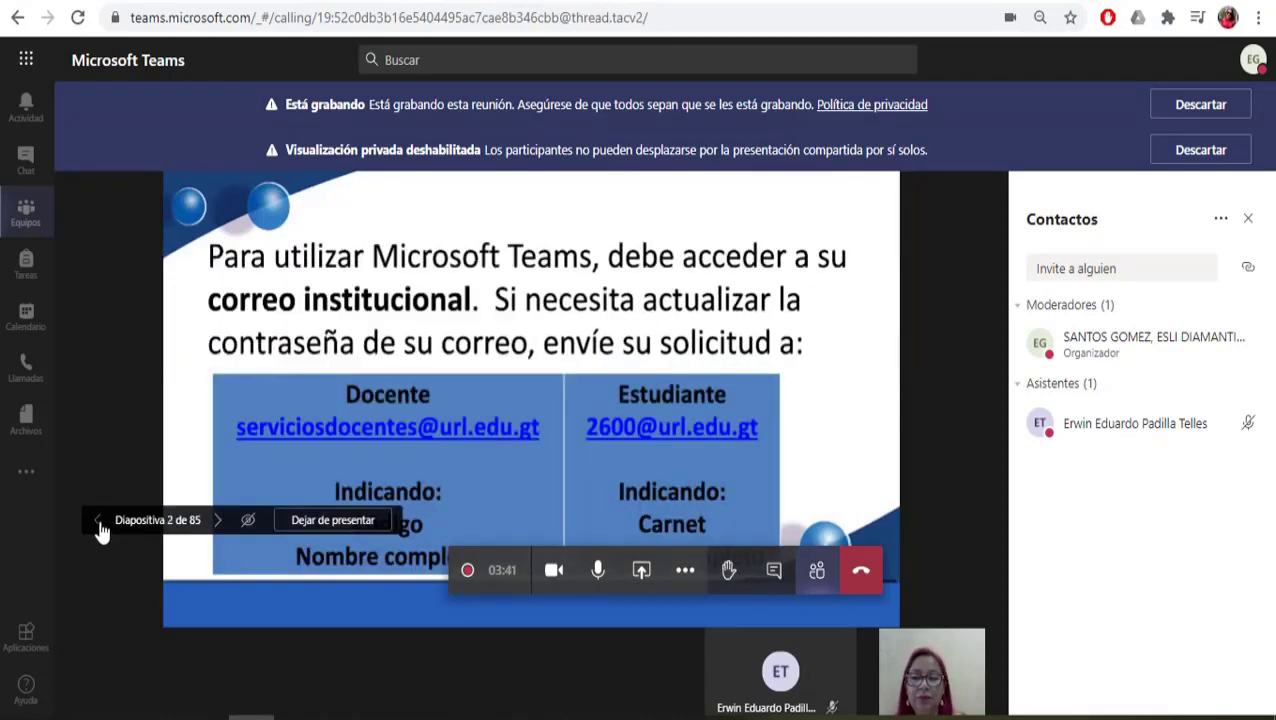
pyautogui.click(98, 522)
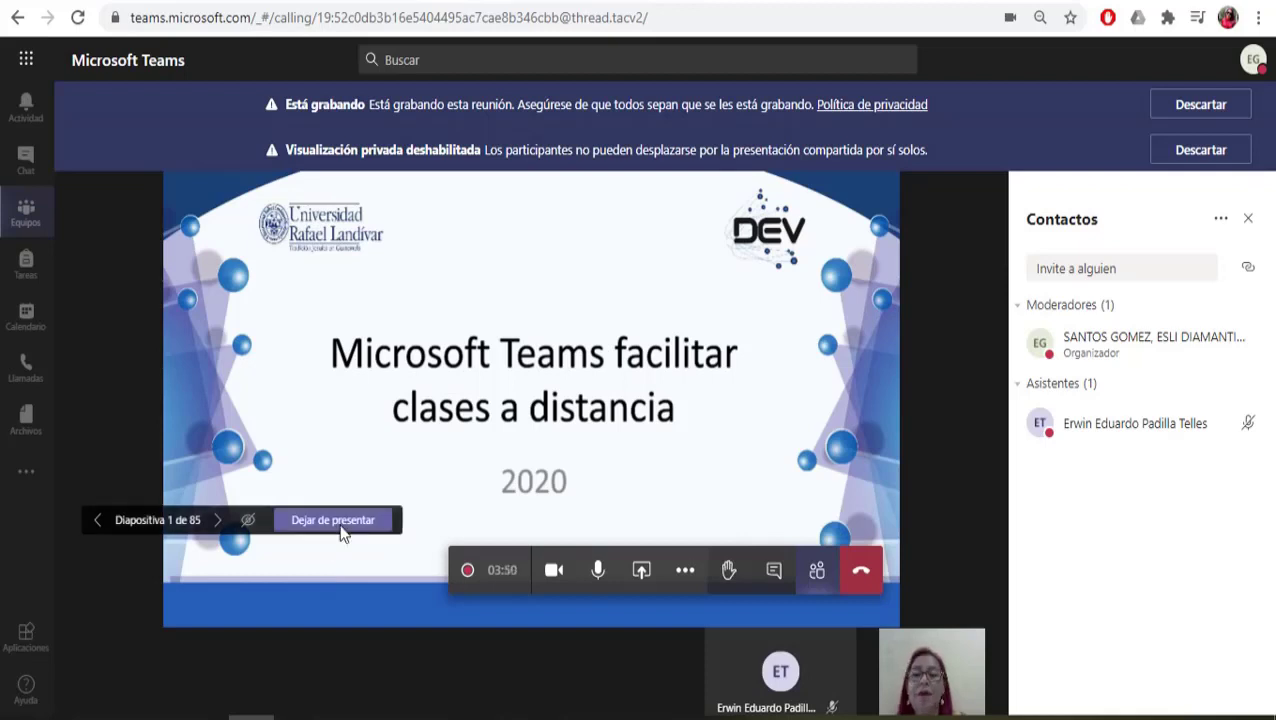
pyautogui.click(333, 520)
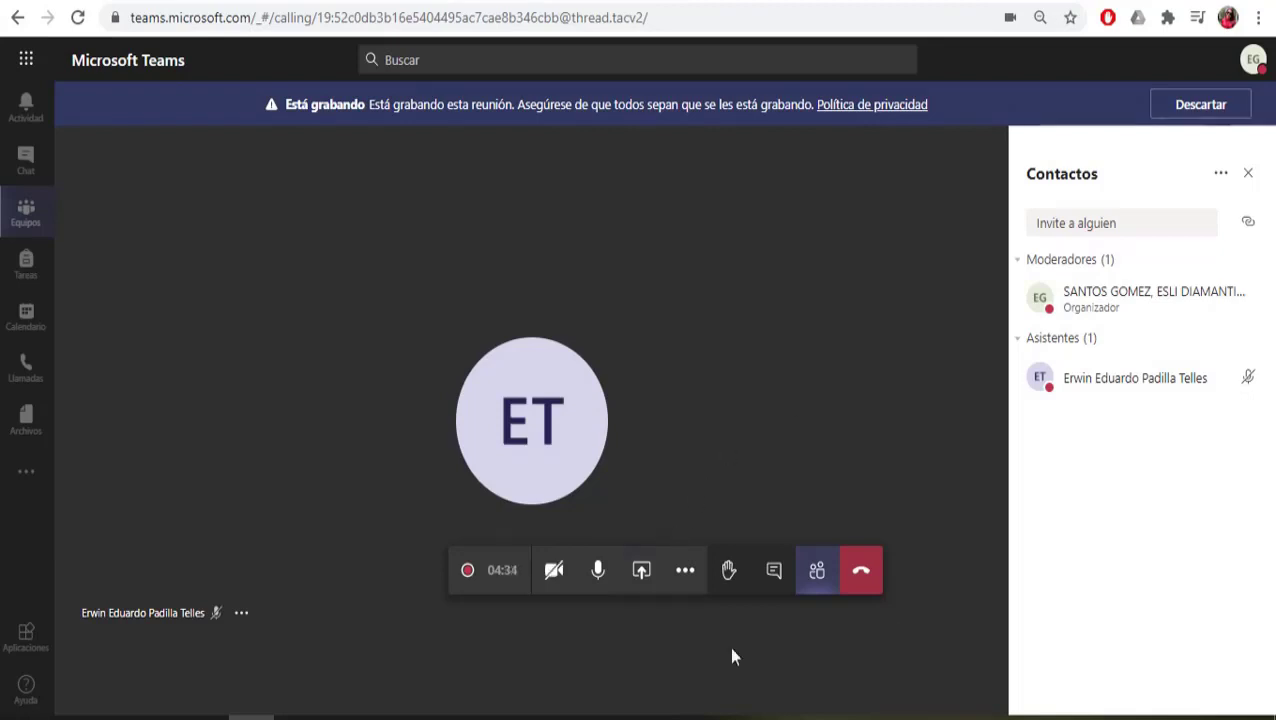
# Step: Share the 'Libro1 - Excel' window from the Ventana de la app list
pyautogui.click(641, 571)
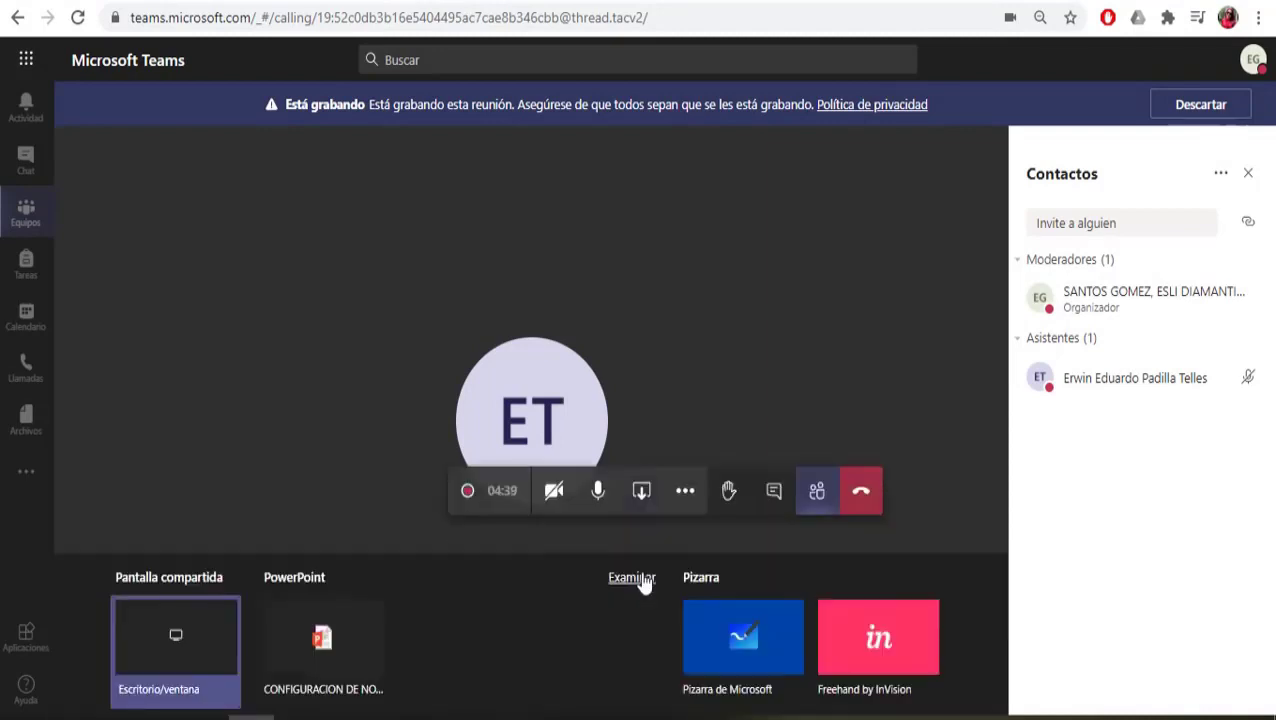
pyautogui.click(176, 640)
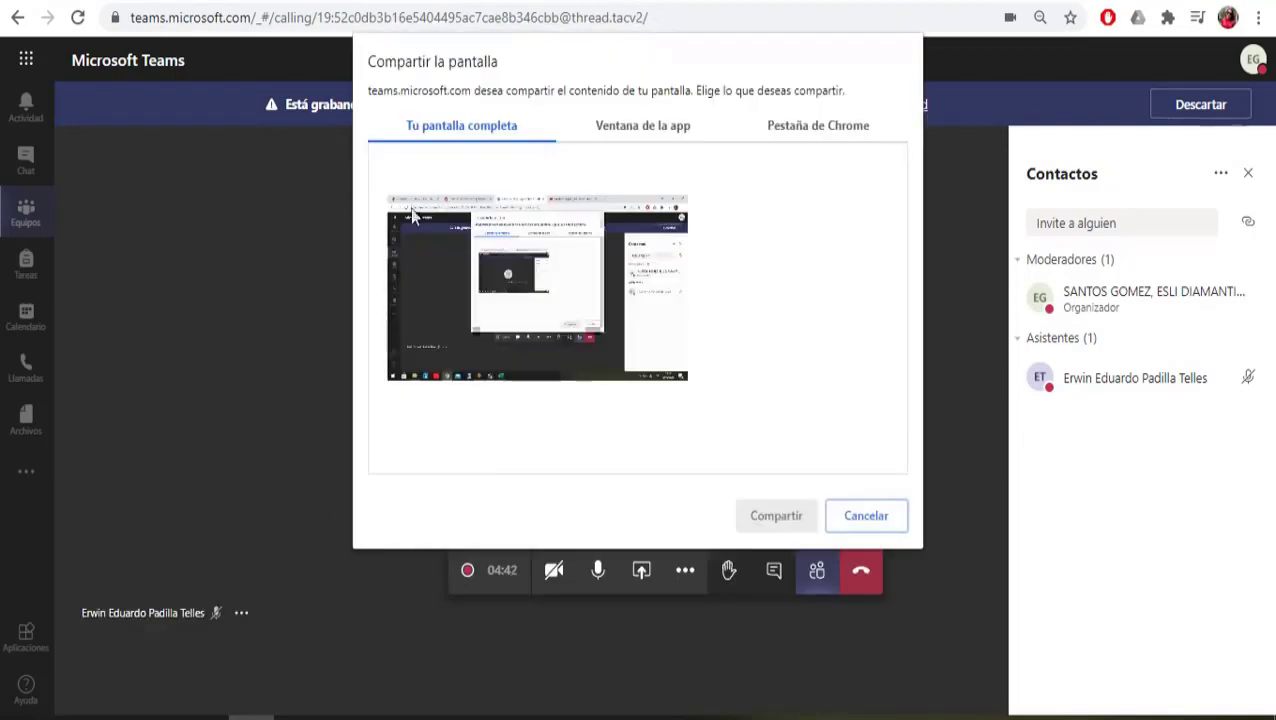
pyautogui.click(647, 131)
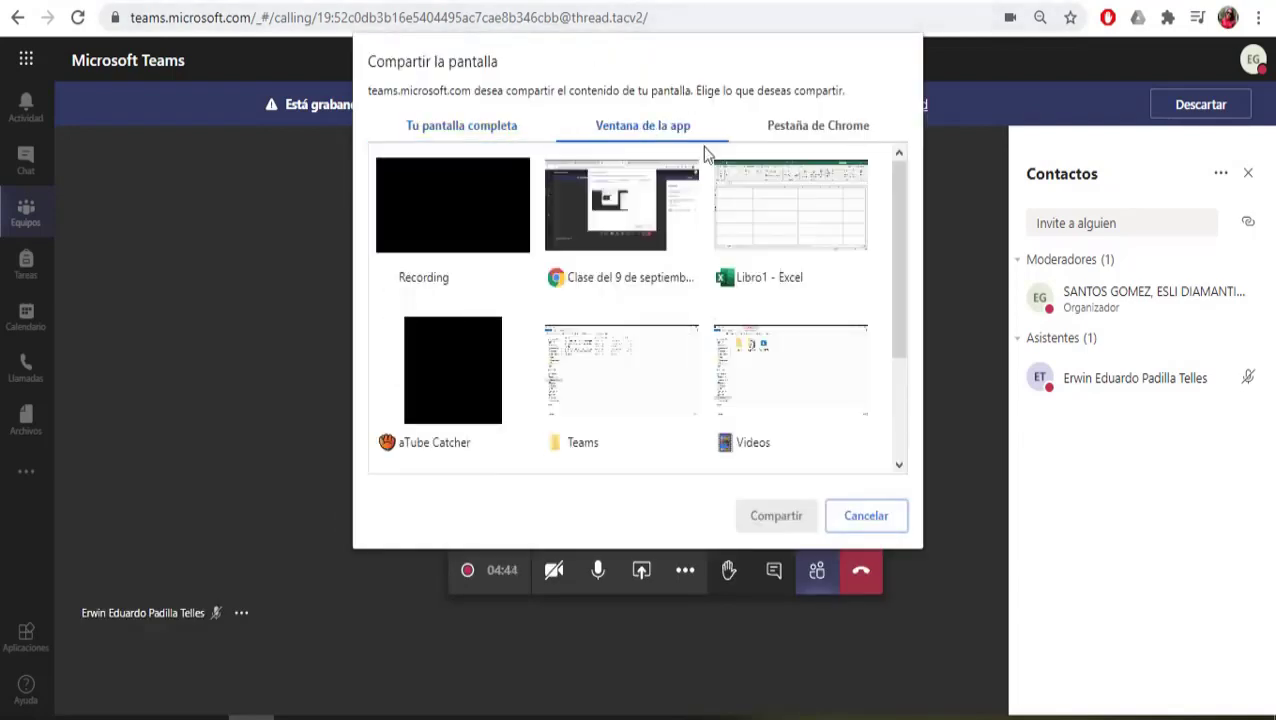
pyautogui.click(824, 190)
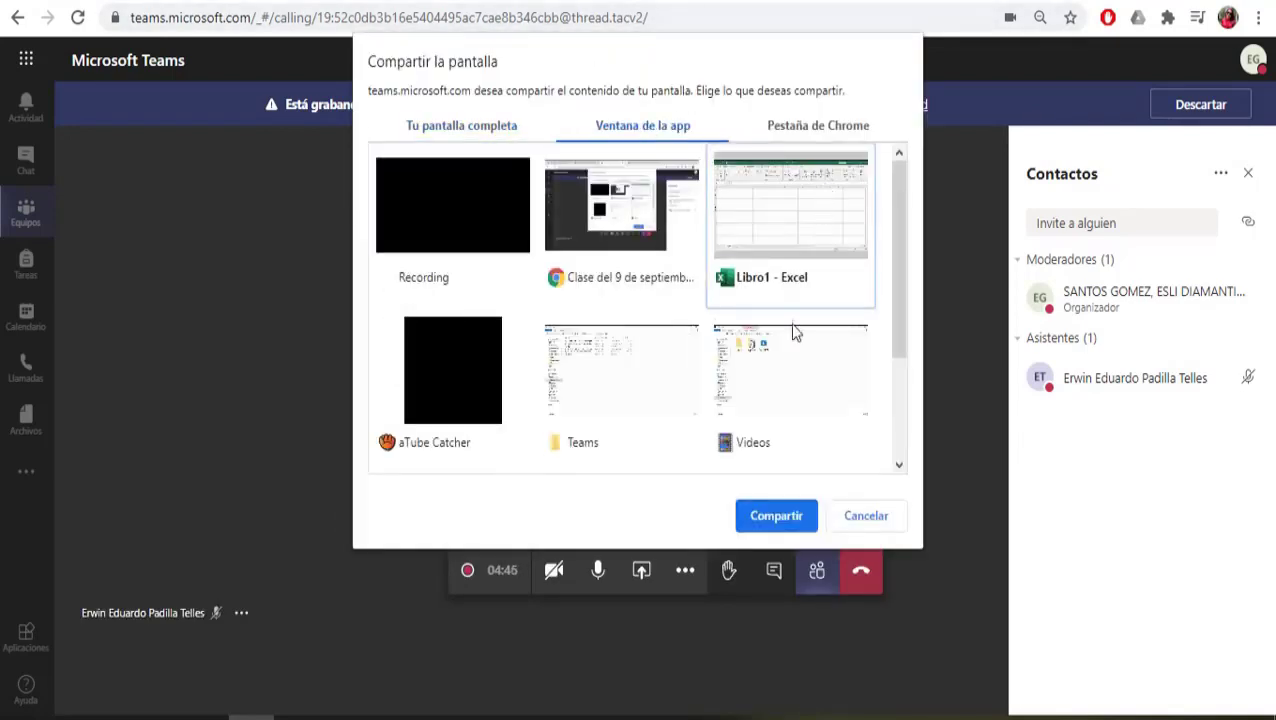
pyautogui.click(778, 514)
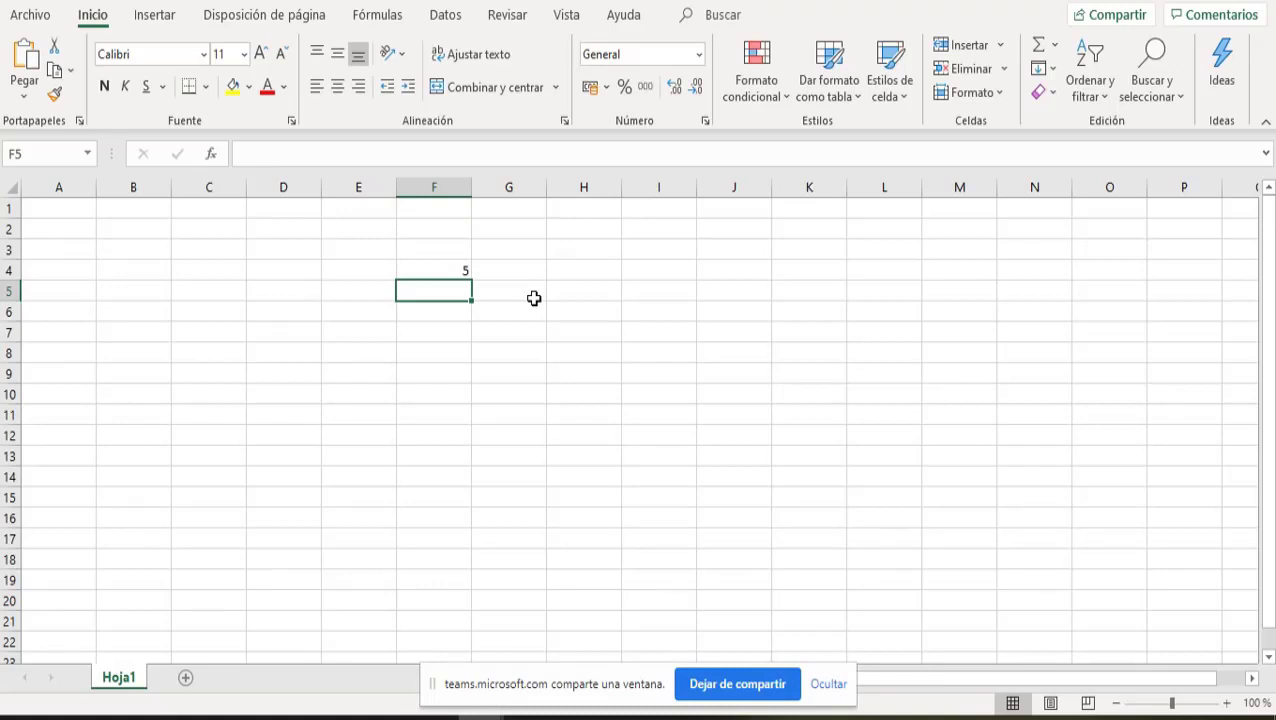
# Step: Enter =2*4 in cell H6 so it shows 8, then stop sharing the Excel window
pyautogui.press('Right')
pyautogui.press('Right')
pyautogui.press('Right')
pyautogui.press('Left')
pyautogui.press('Down')
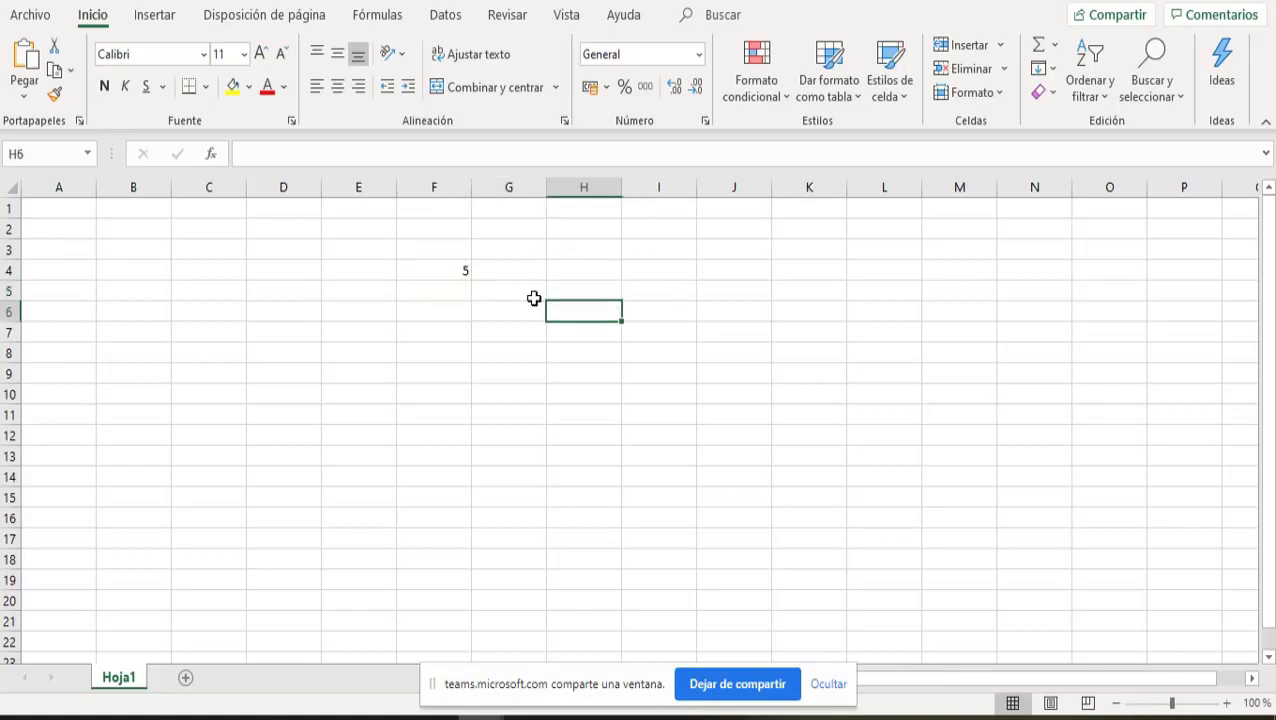
pyautogui.write('=2*4')
pyautogui.press('Return')
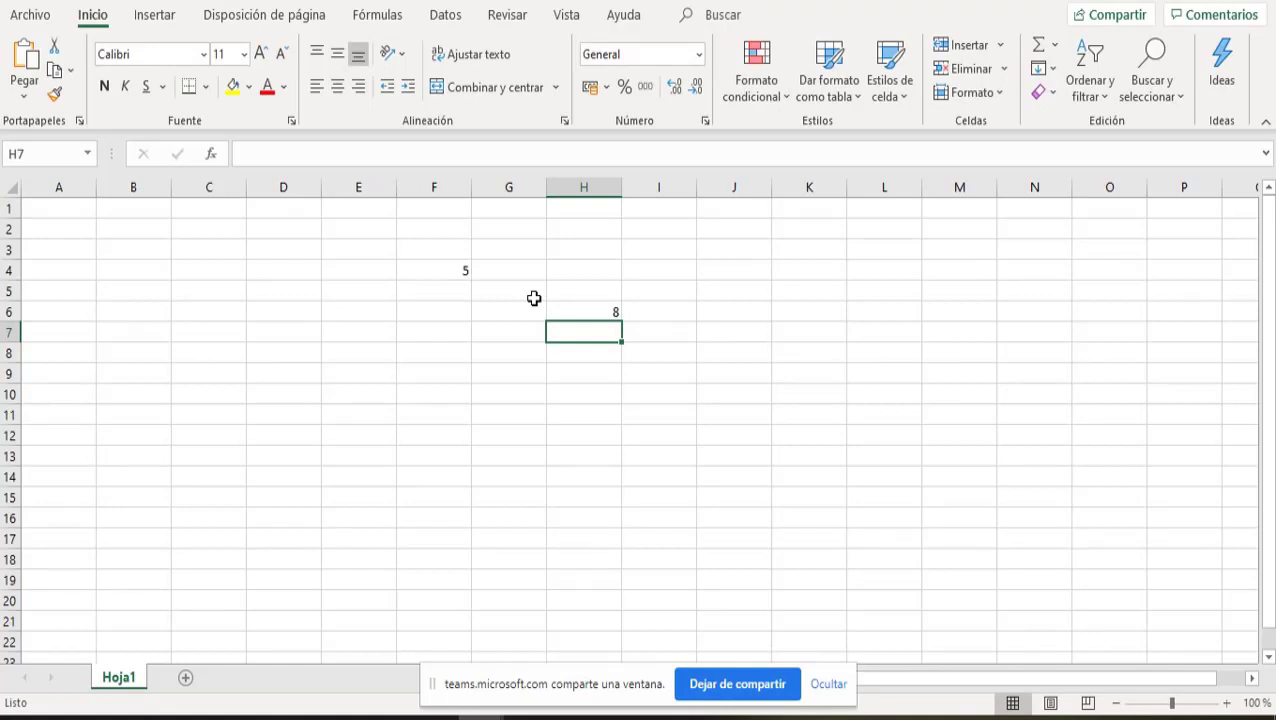
pyautogui.click(721, 687)
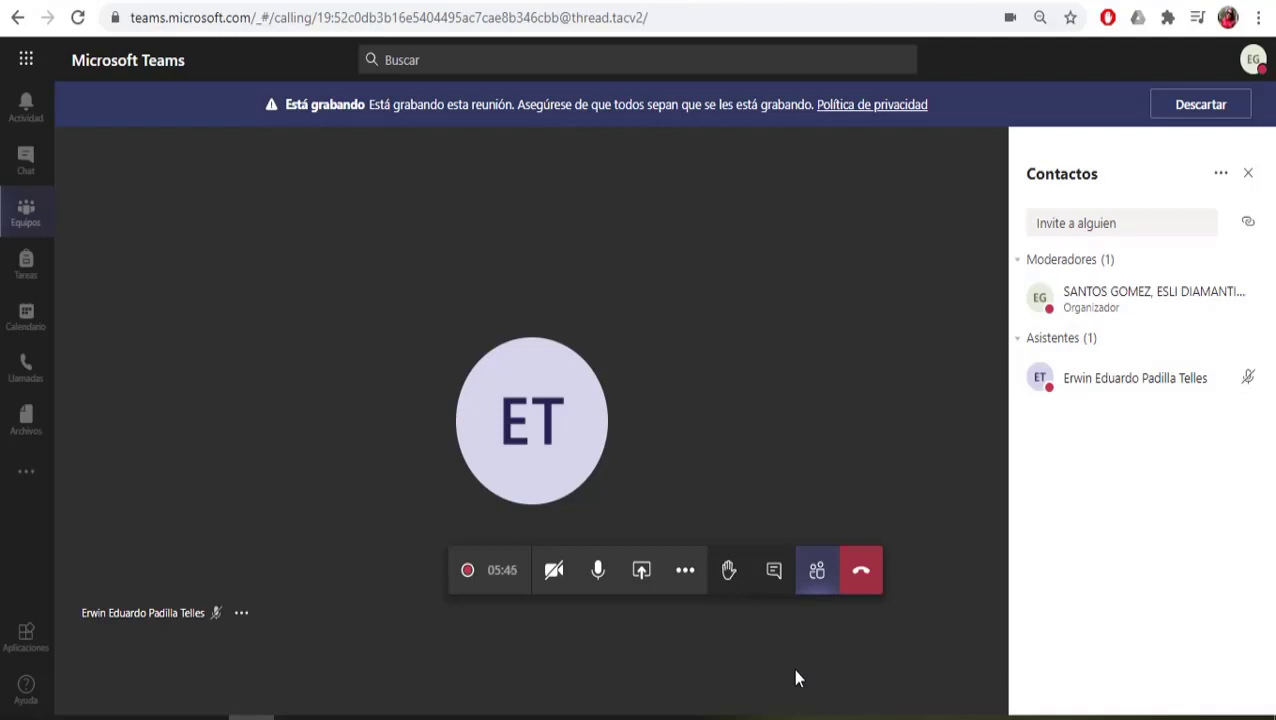
# Step: Turn on the camera and send 'Buenas tardes a todos' in the meeting chat
pyautogui.click(557, 580)
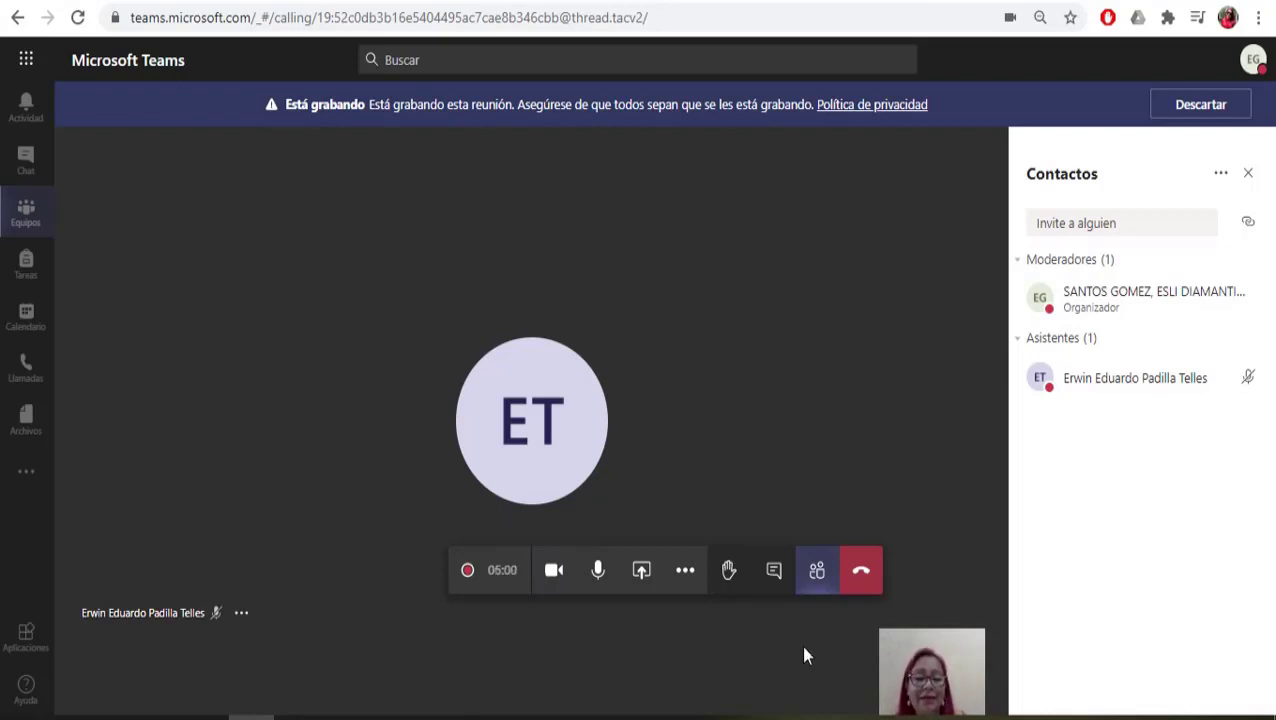
pyautogui.click(774, 574)
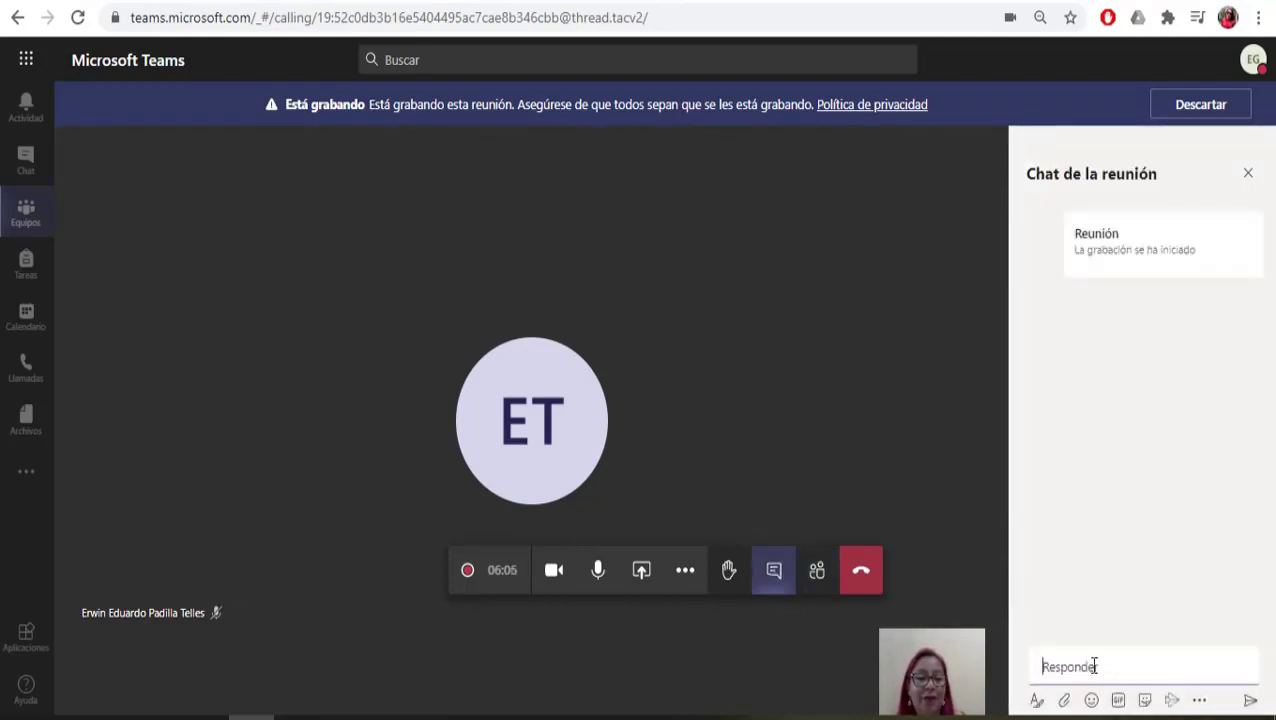
pyautogui.write('B')
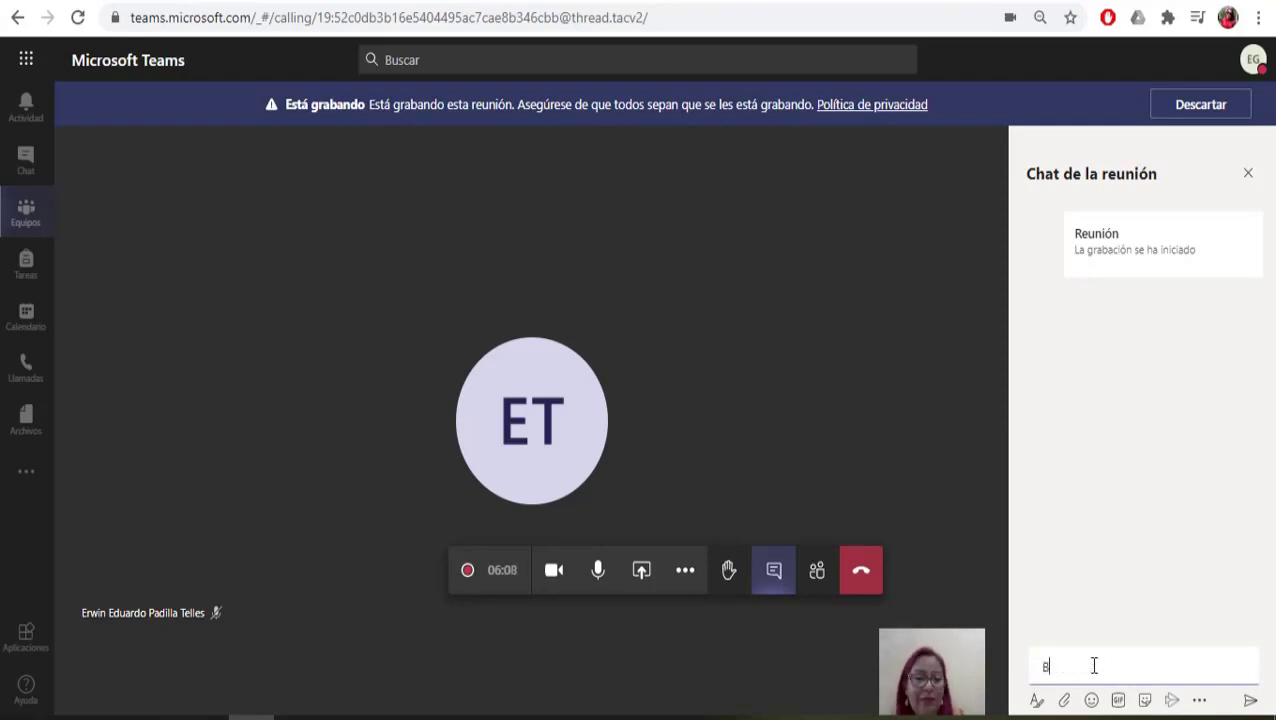
pyautogui.write('uenas tardes a todos')
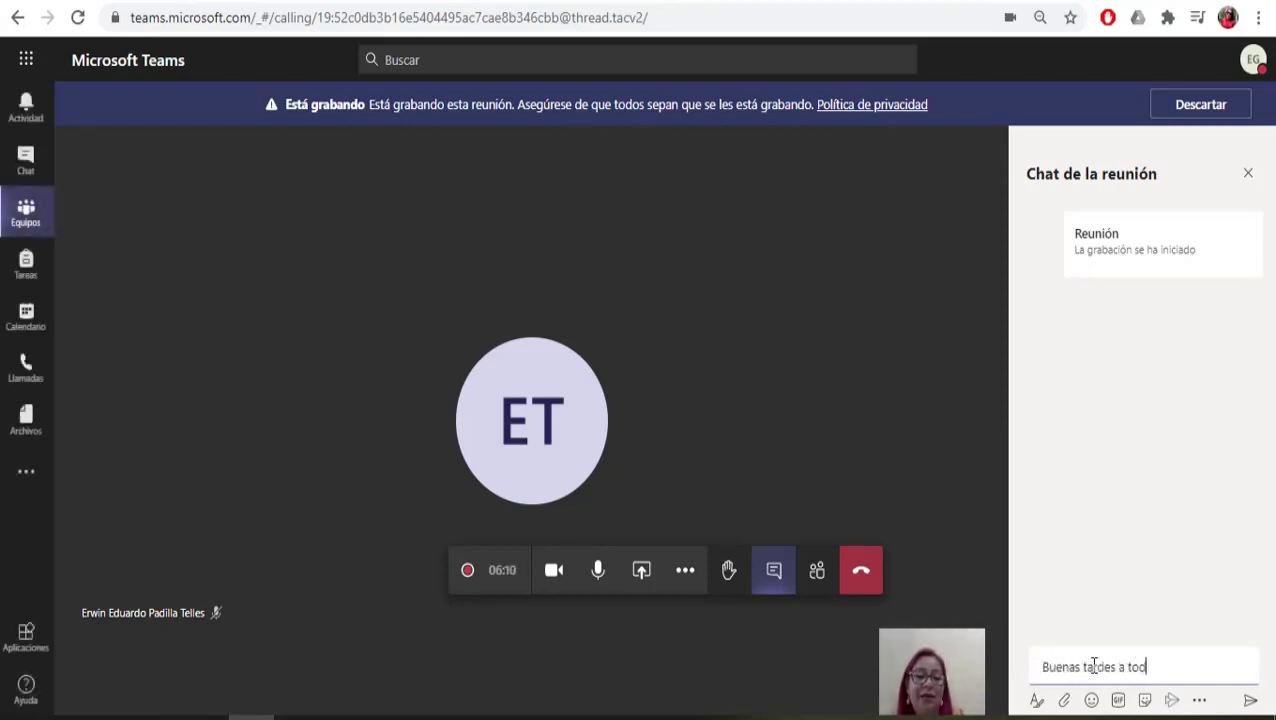
pyautogui.press('Return')
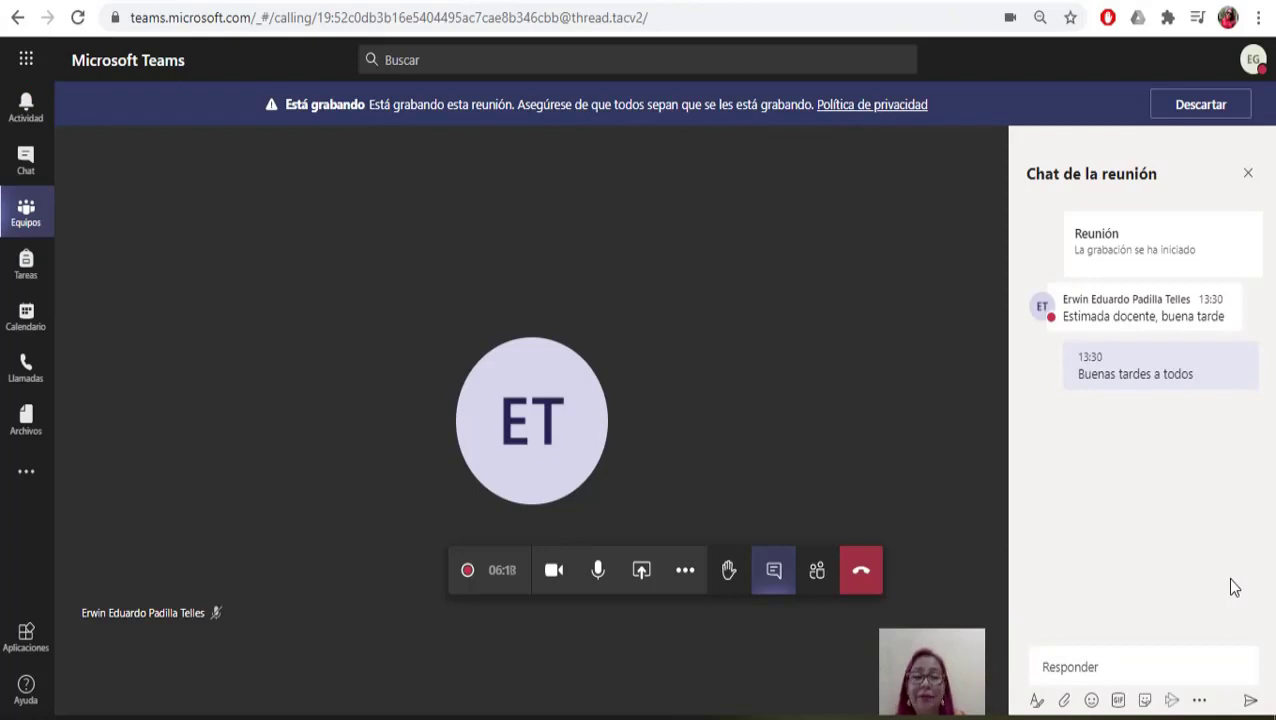
# Step: Send a grinning emoji, then react with a heart to the student's smiley
pyautogui.click(1091, 701)
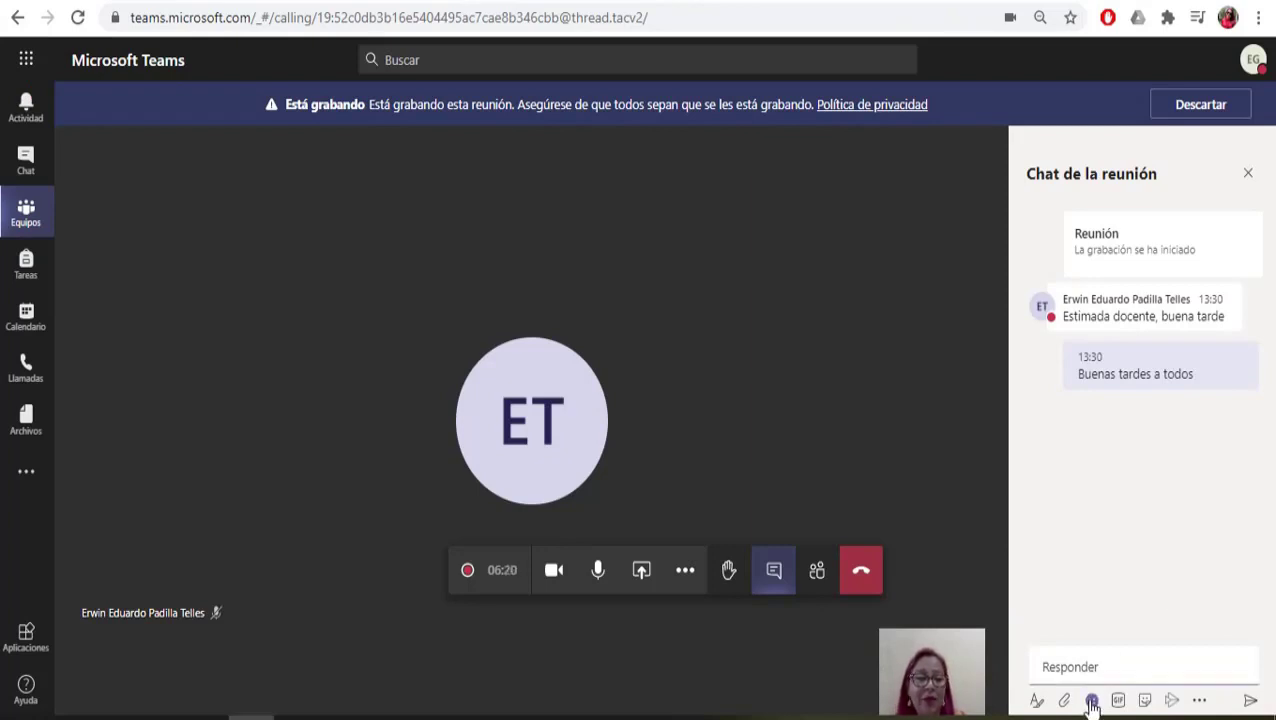
pyautogui.click(1092, 703)
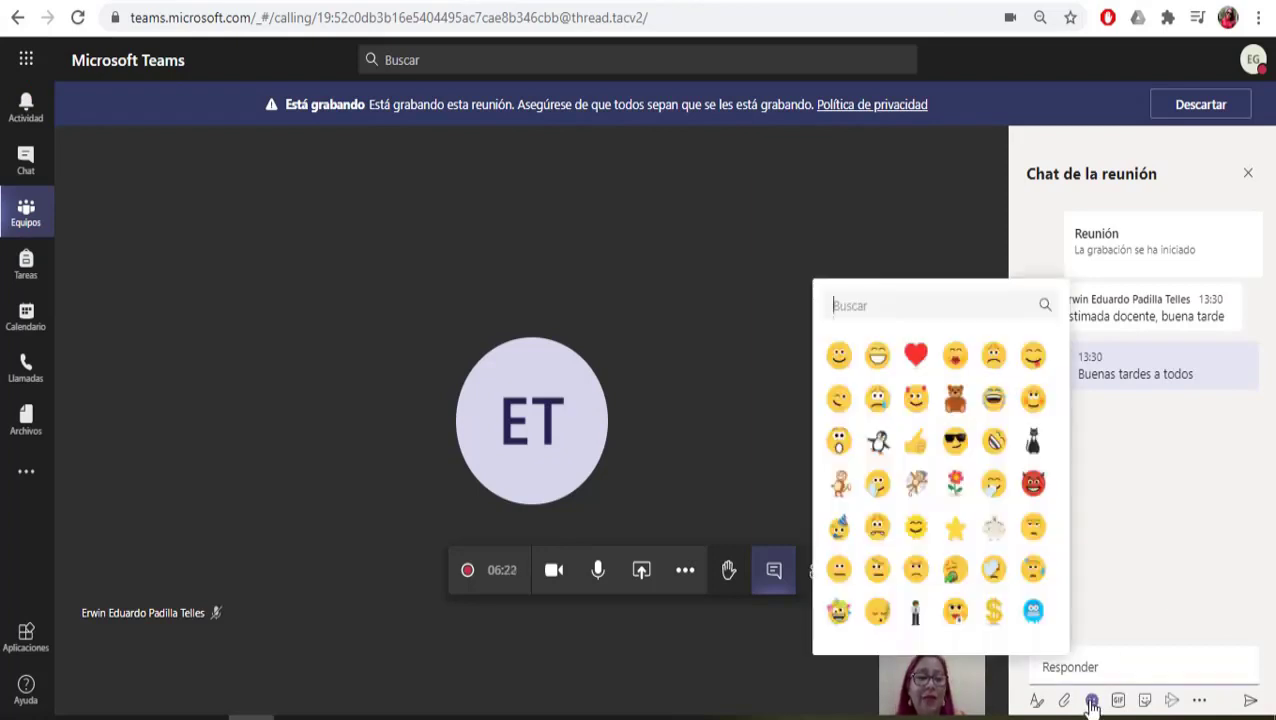
pyautogui.click(1000, 455)
pyautogui.press('Return')
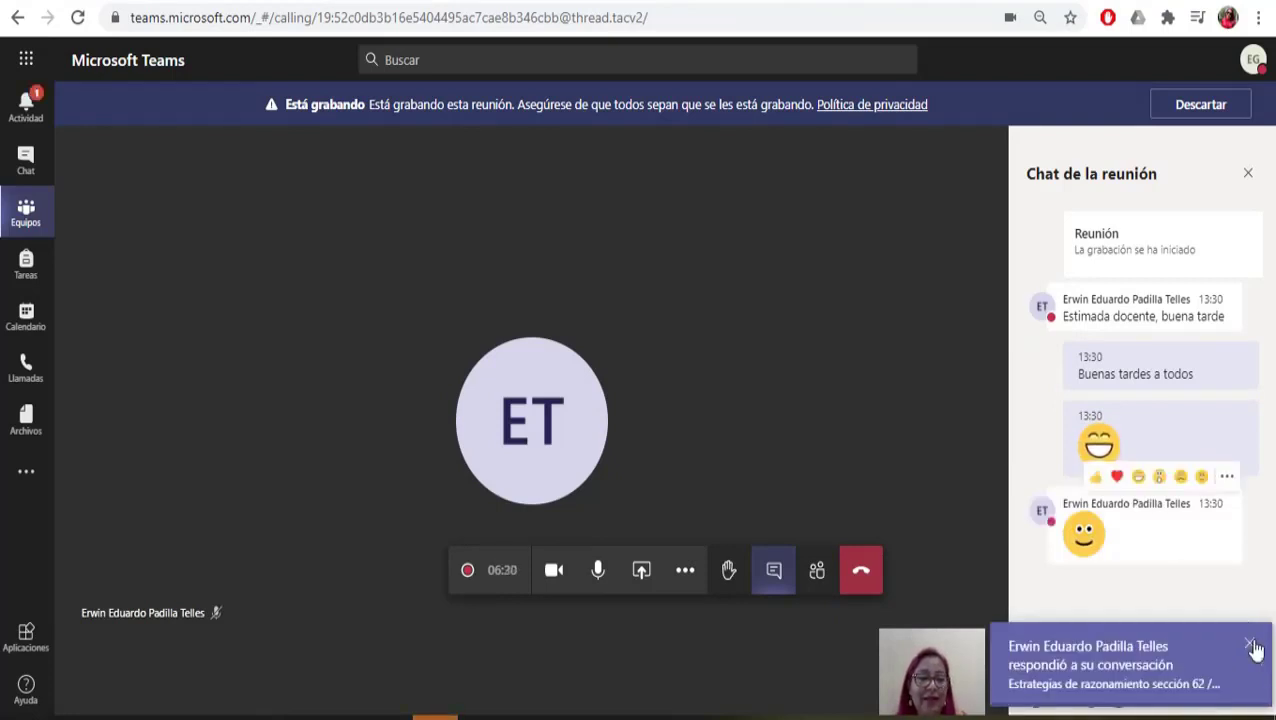
pyautogui.click(1252, 644)
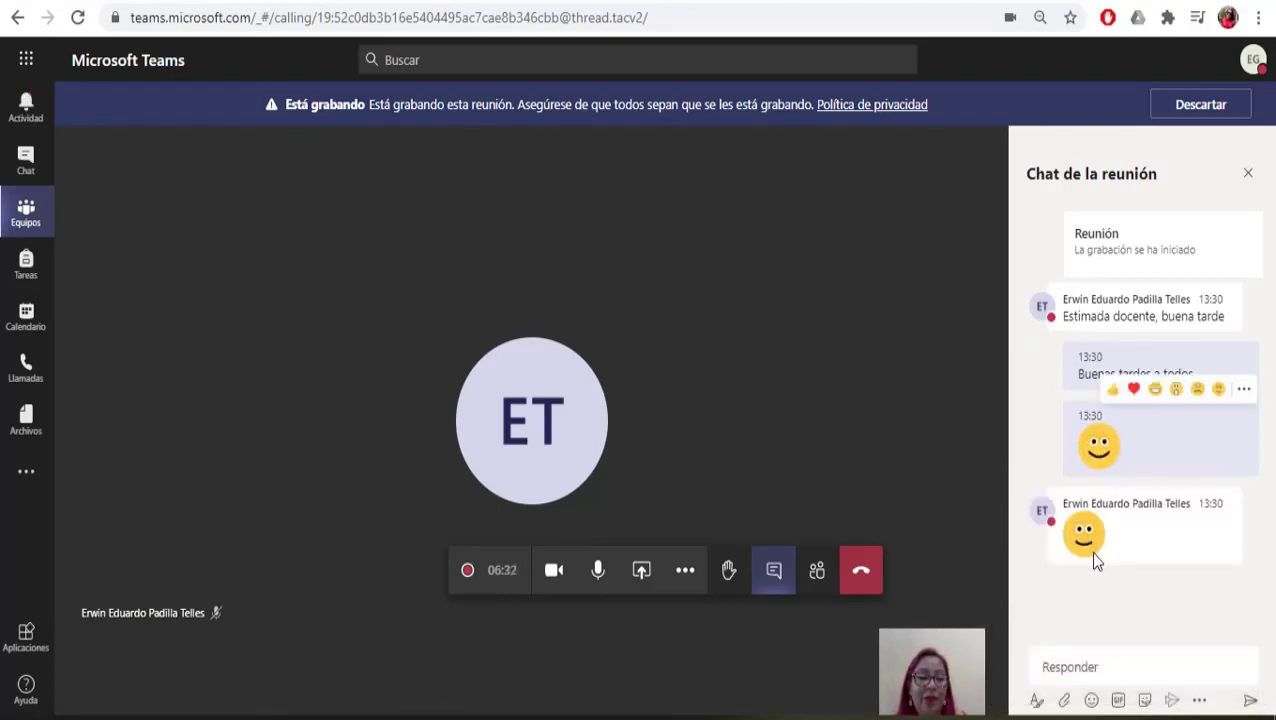
pyautogui.moveTo(1094, 558)
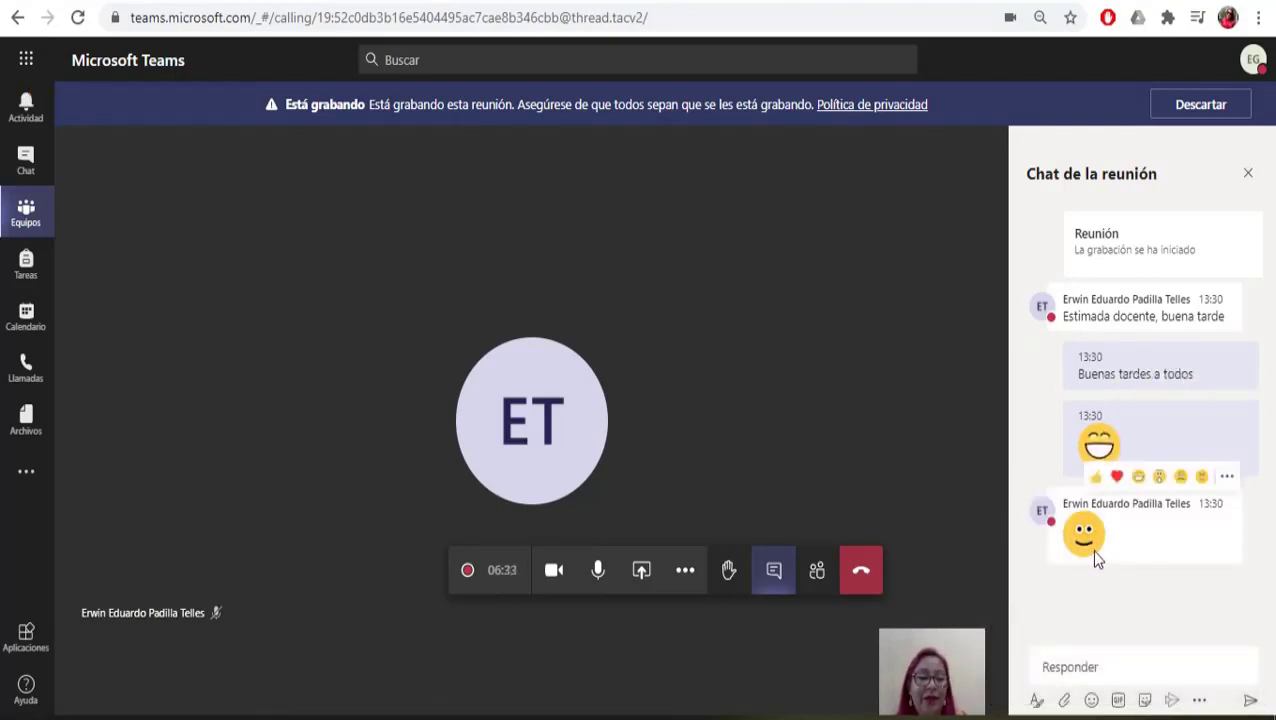
pyautogui.click(1117, 477)
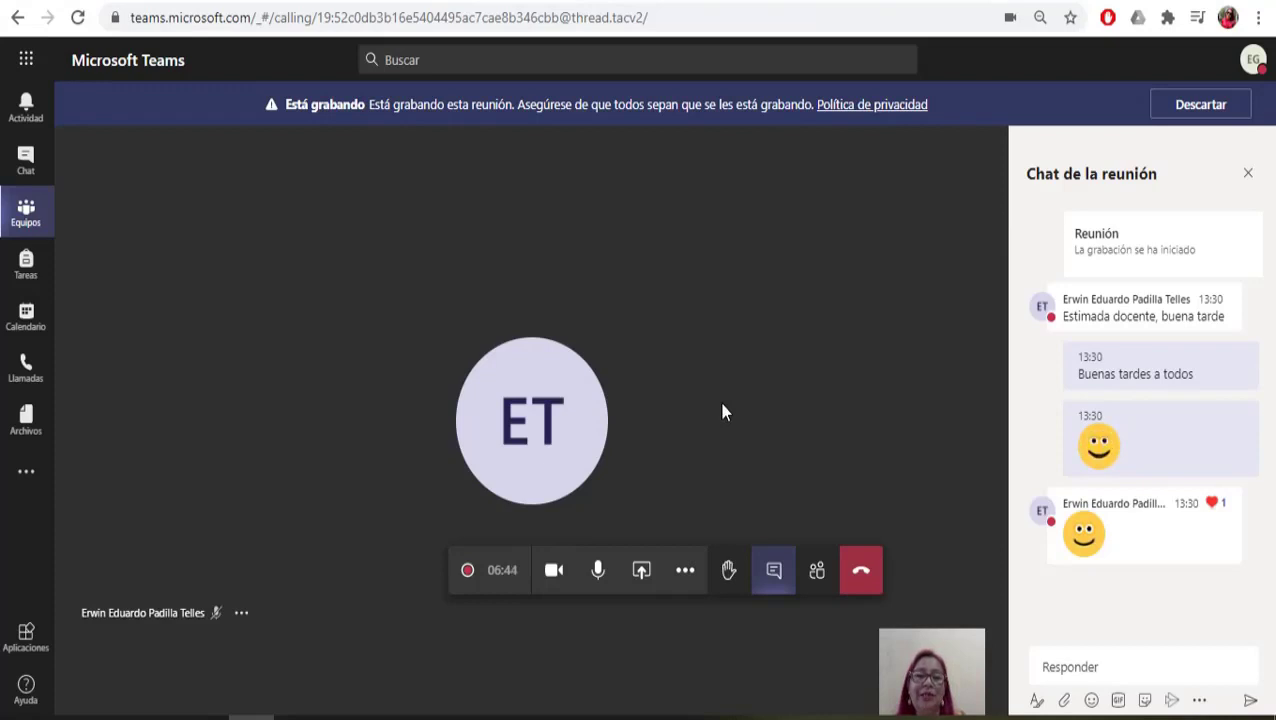
# Step: Stop the recording with Detener grabación, confirm, and hang up the call
pyautogui.click(685, 575)
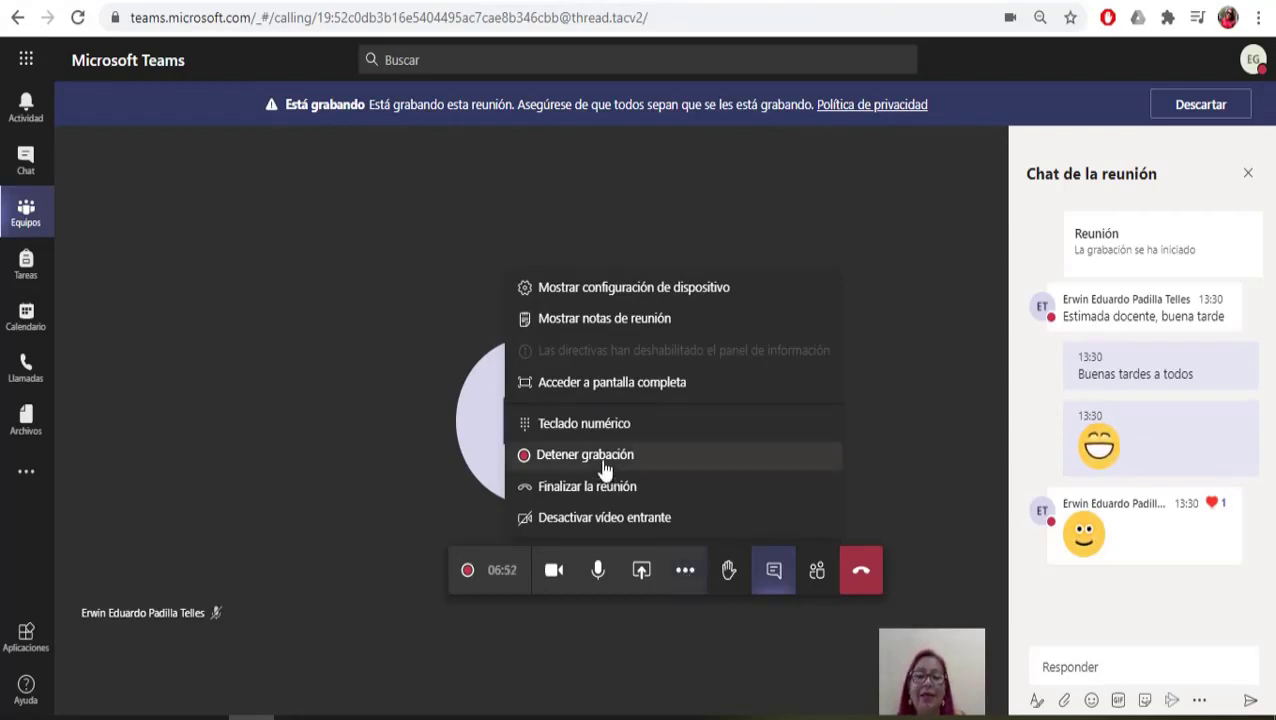
pyautogui.click(604, 465)
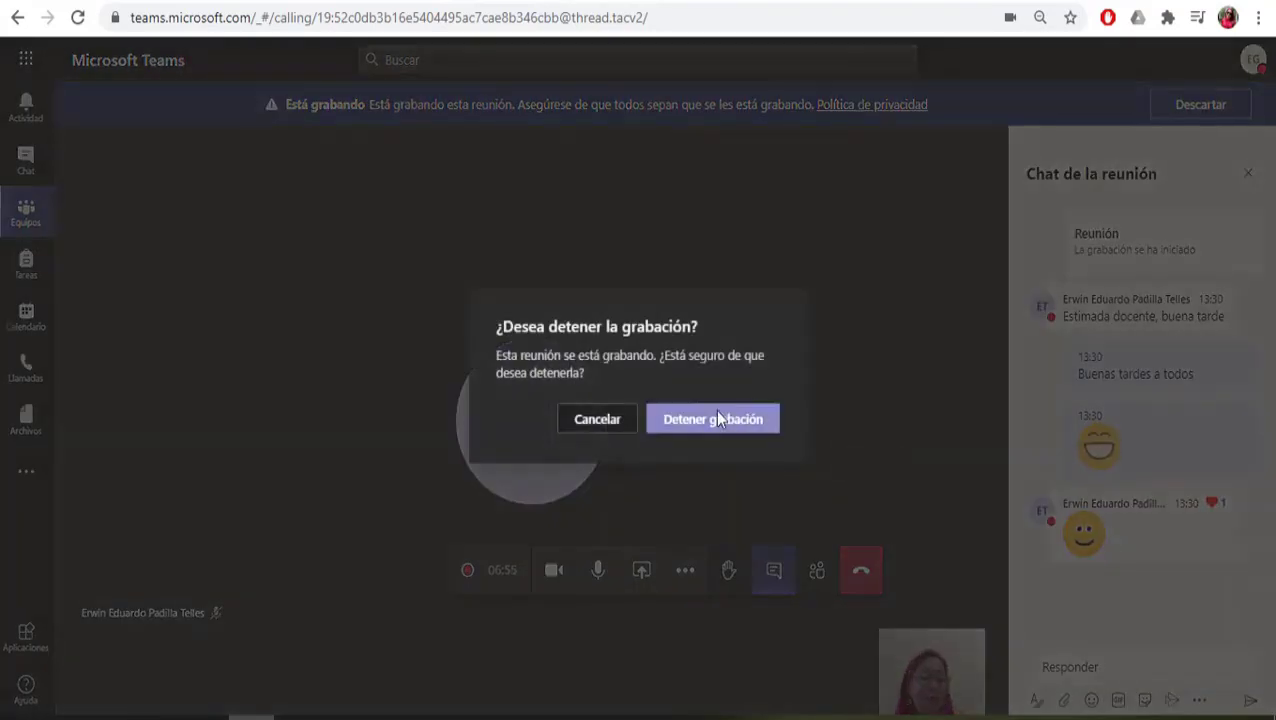
pyautogui.click(718, 419)
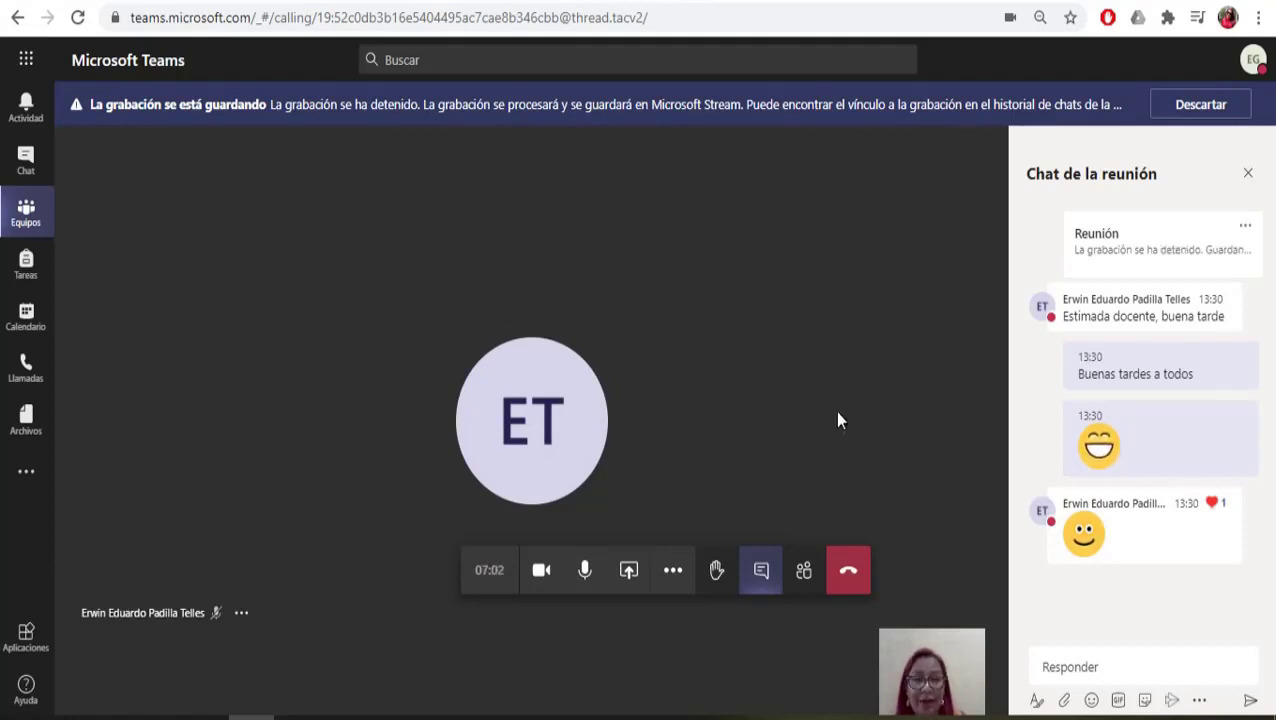
pyautogui.click(849, 573)
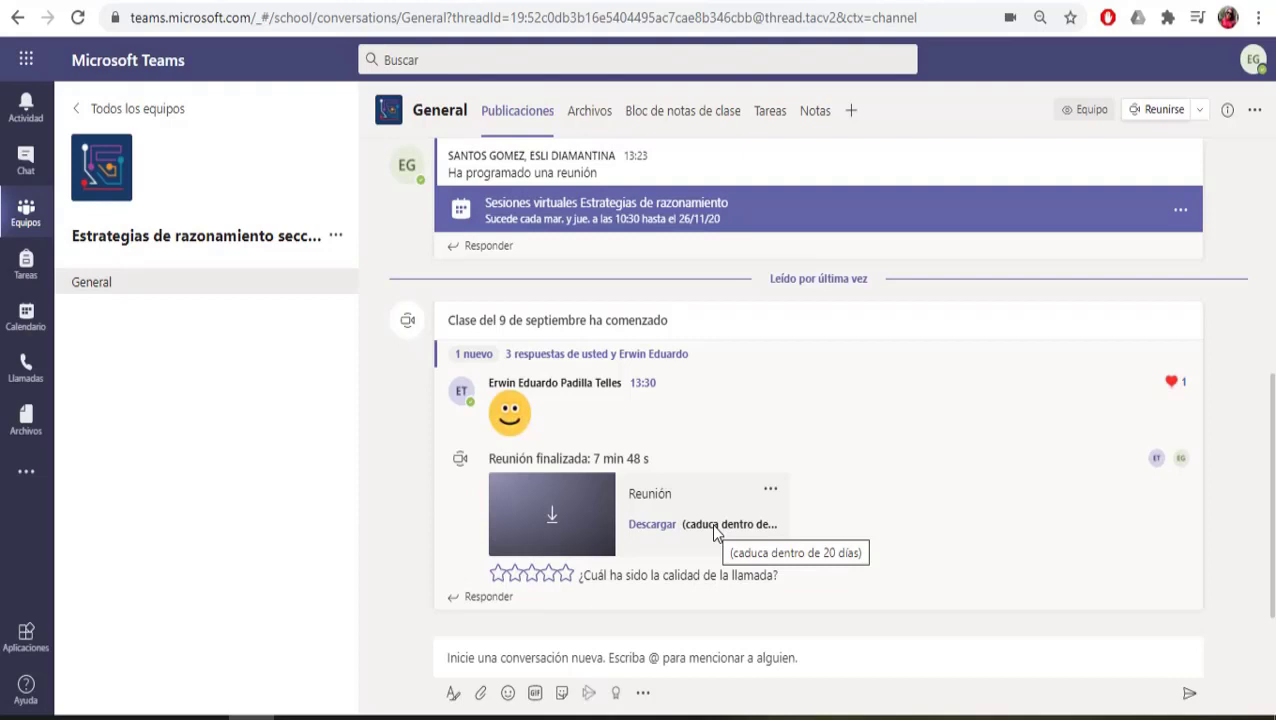
# Step: Download the recording as video (2).mp4 and go to the Office 365 apps tab
pyautogui.click(652, 525)
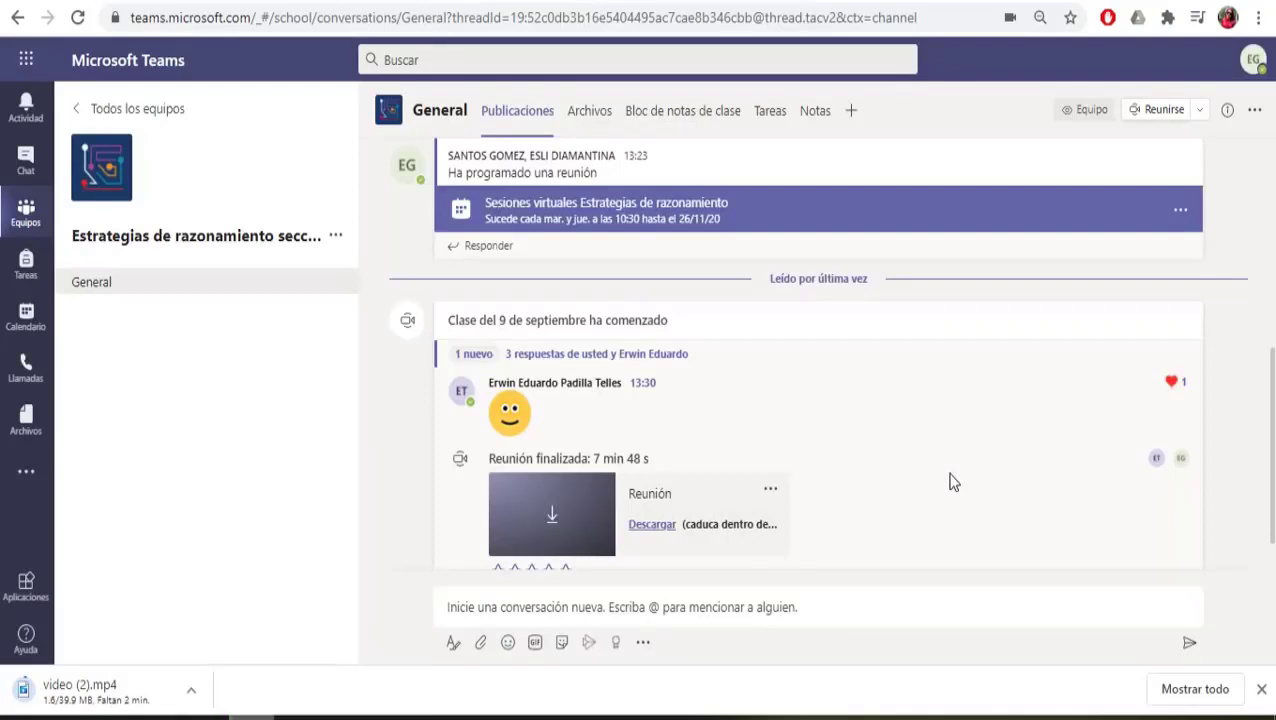
pyautogui.hotkey('ctrl', 'Tab')
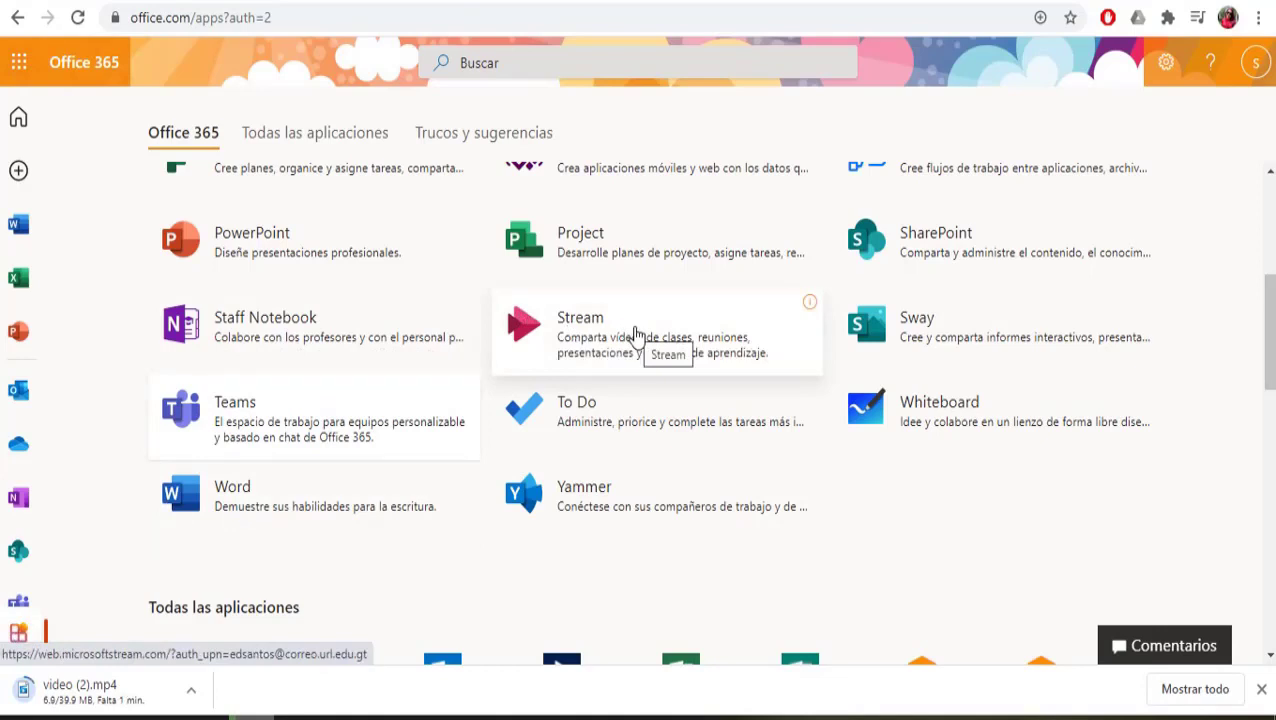
# Step: Launch Microsoft Stream from the Office 365 apps and start a new video upload via Crear > Cargar vídeo
pyautogui.click(634, 333)
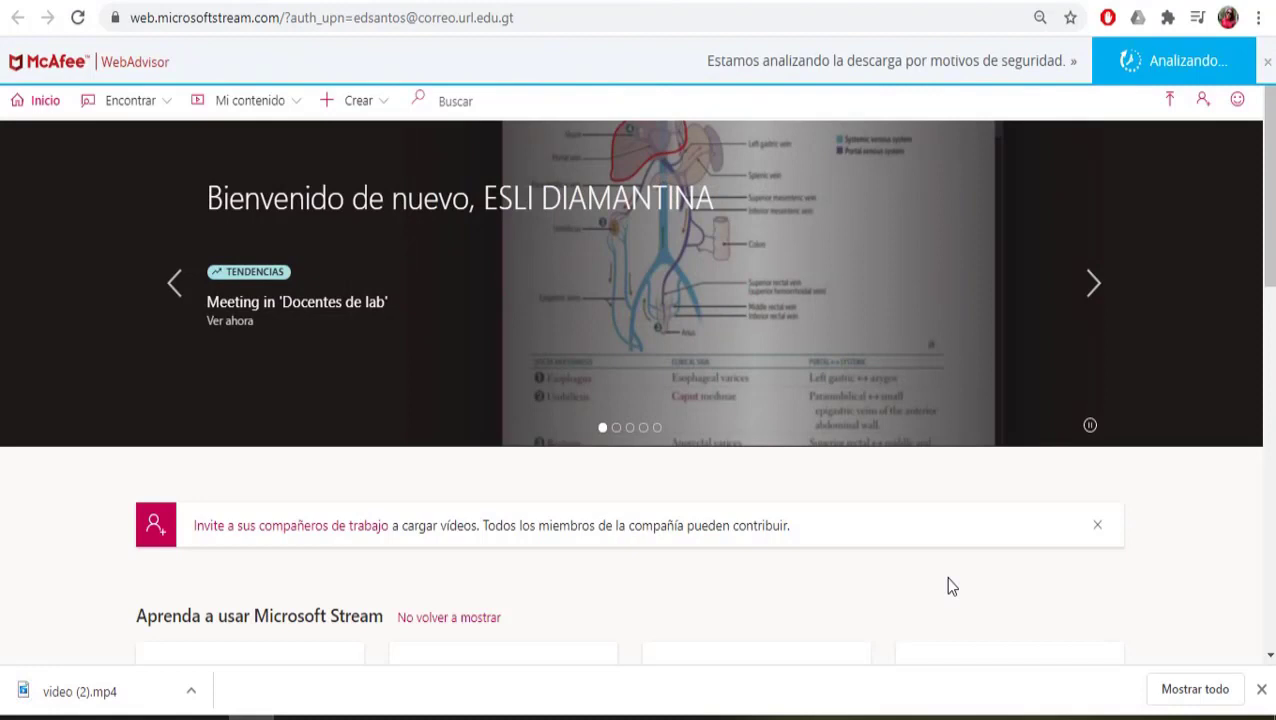
pyautogui.click(388, 112)
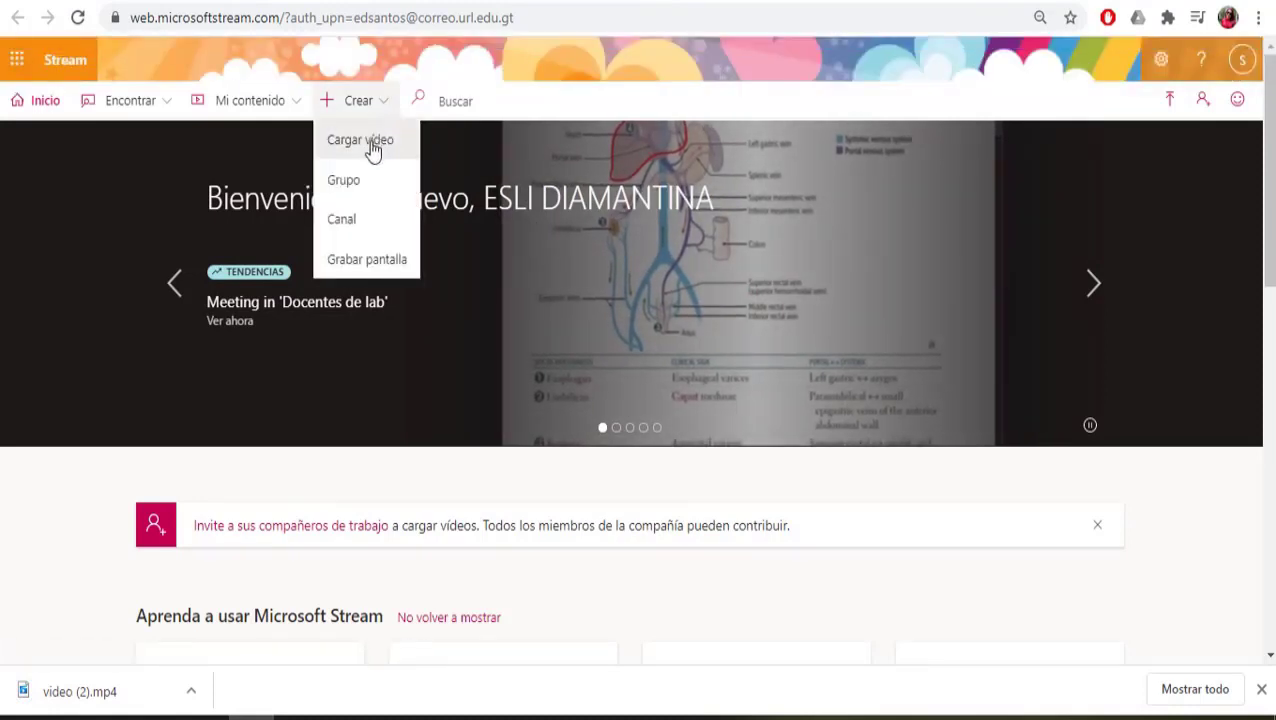
pyautogui.click(369, 150)
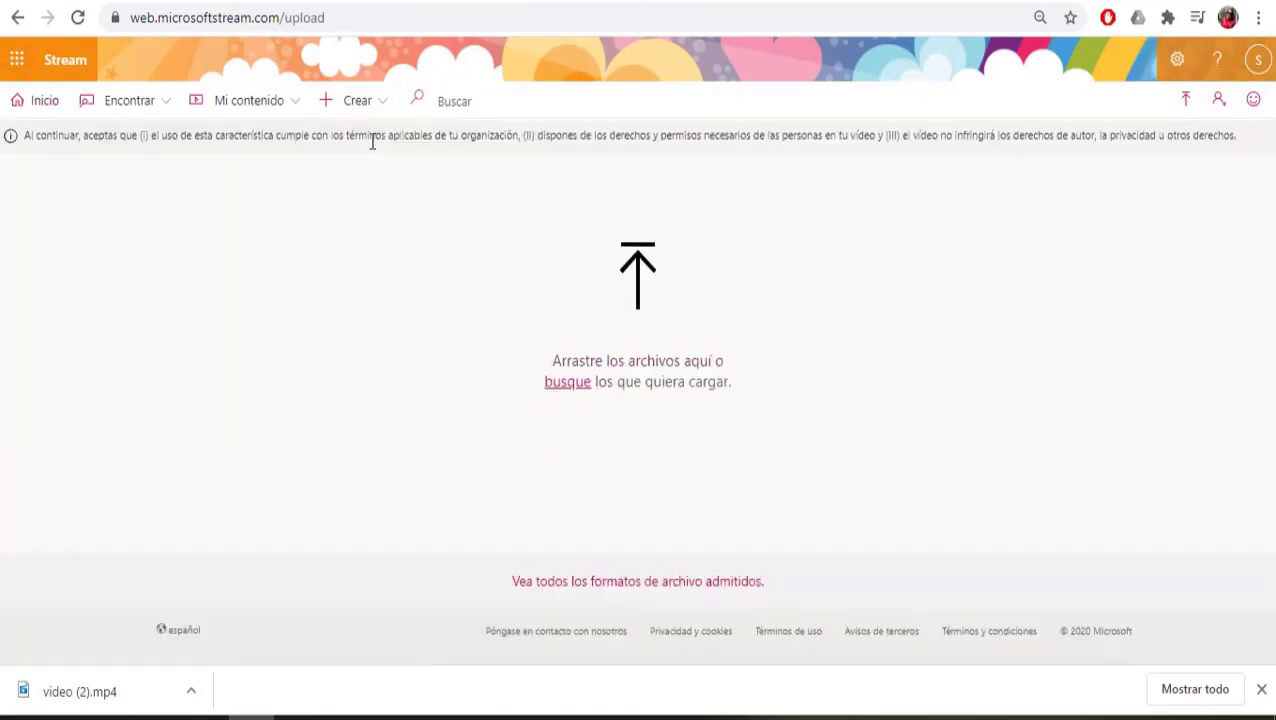
# Step: Drag the video (2) recording from the Descargas folder into Stream's upload area
pyautogui.moveTo(110, 716)
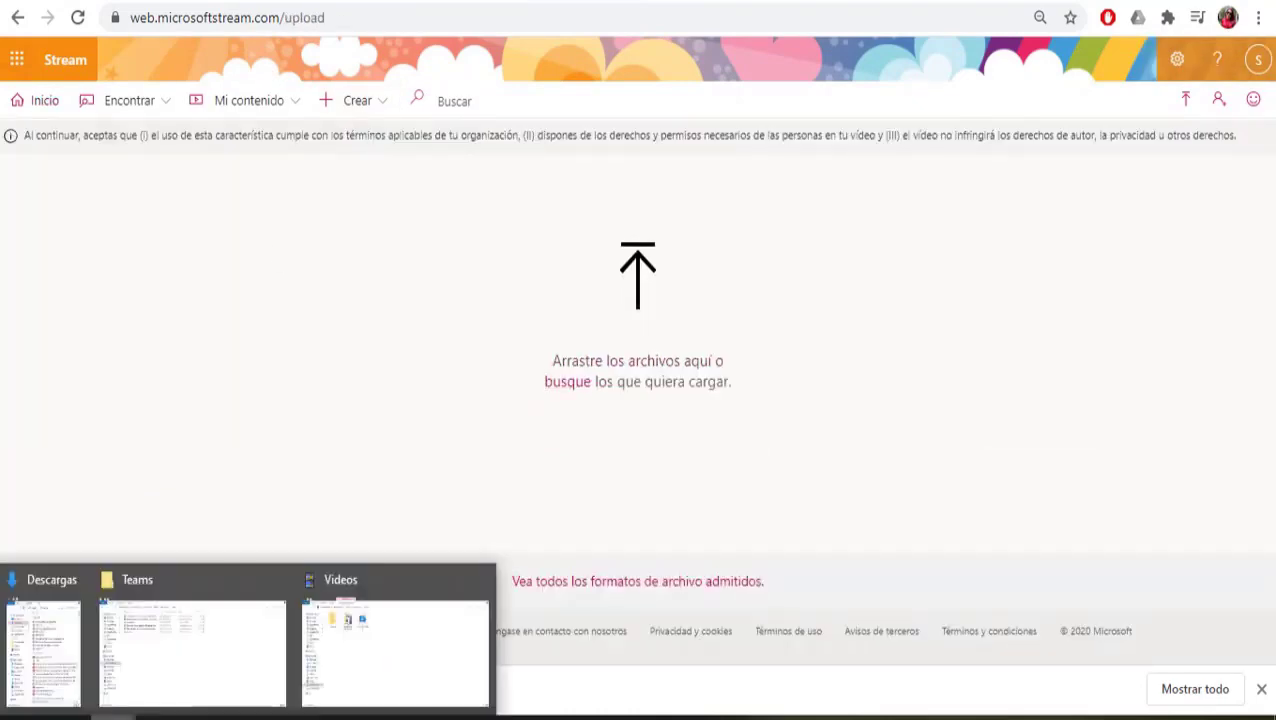
pyautogui.click(75, 660)
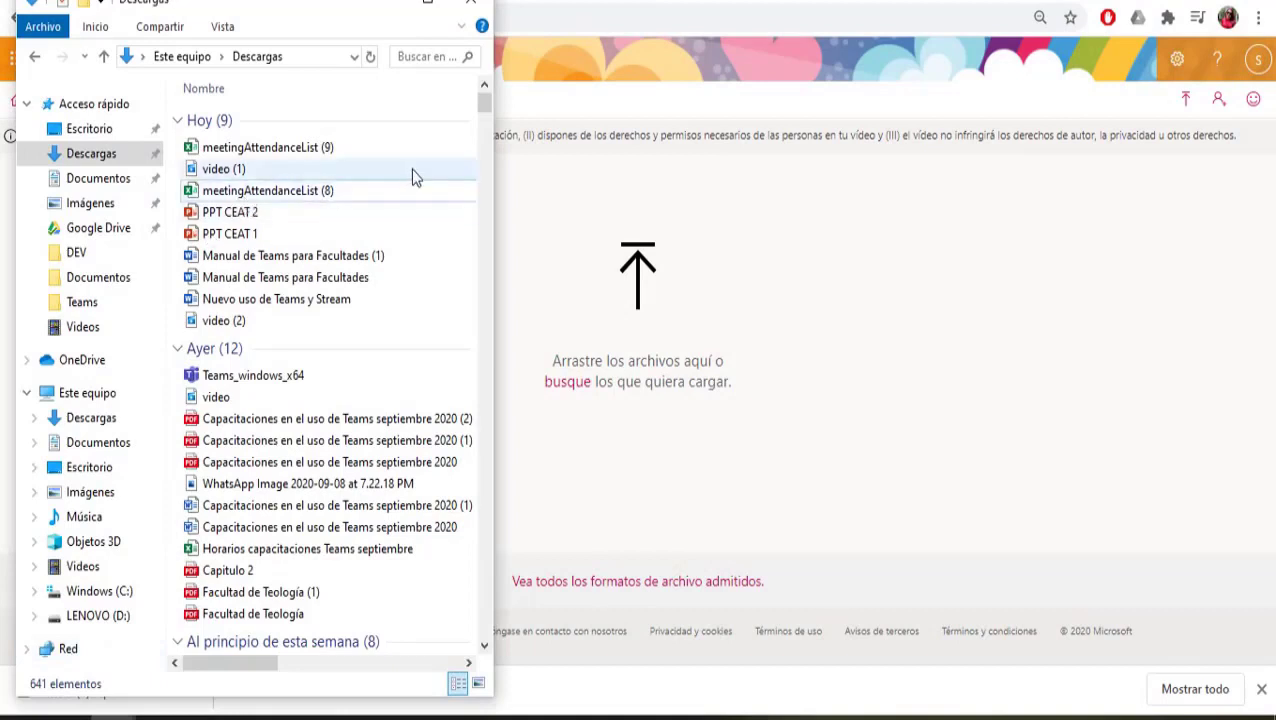
pyautogui.click(238, 325)
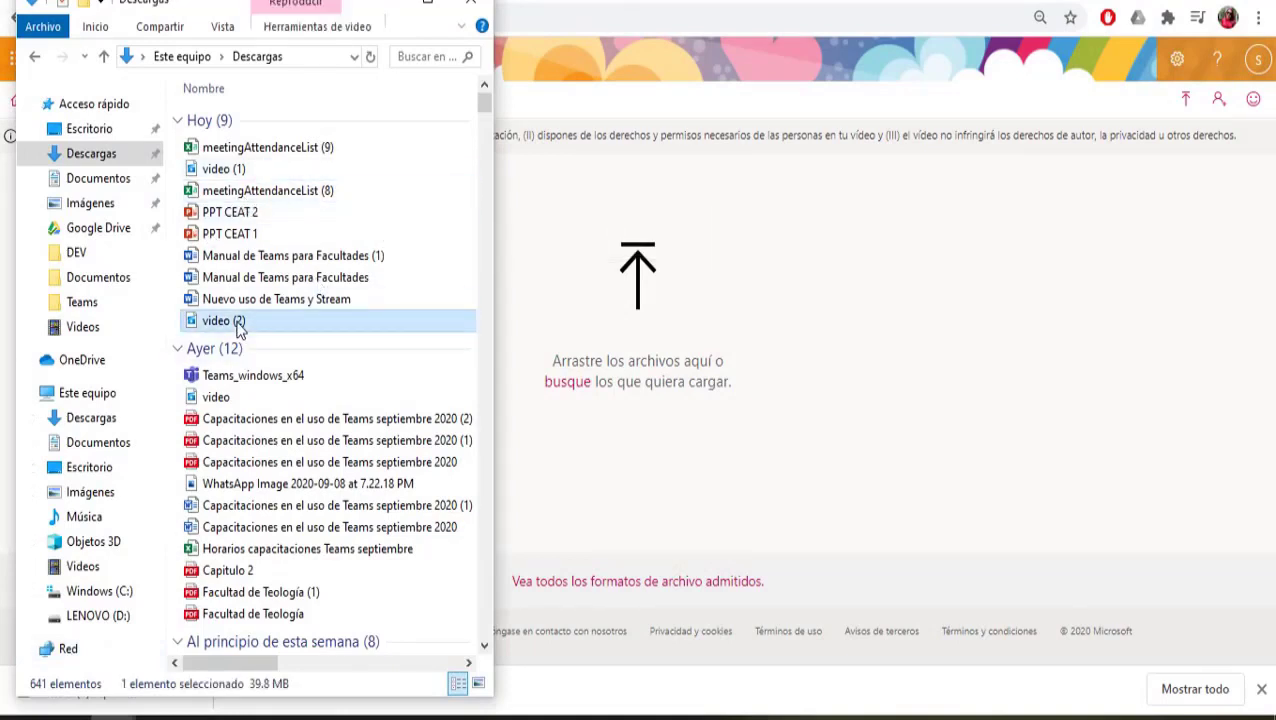
pyautogui.moveTo(238, 325); pyautogui.dragTo(617, 336)
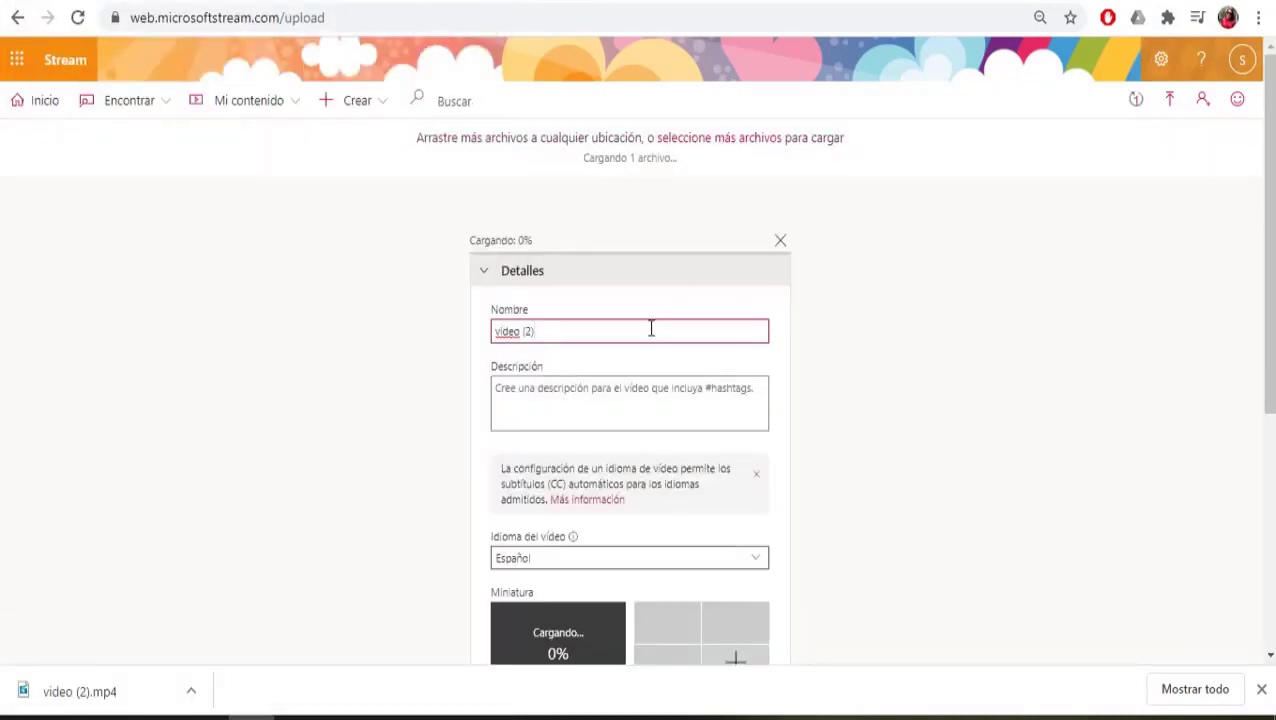
# Step: Replace the default video name with 'Clase del 9 de septiembre'
pyautogui.moveTo(624, 336); pyautogui.dragTo(441, 343)
pyautogui.write('c')
pyautogui.press('BackSpace')
pyautogui.write('Clase del 9 de septiembre')
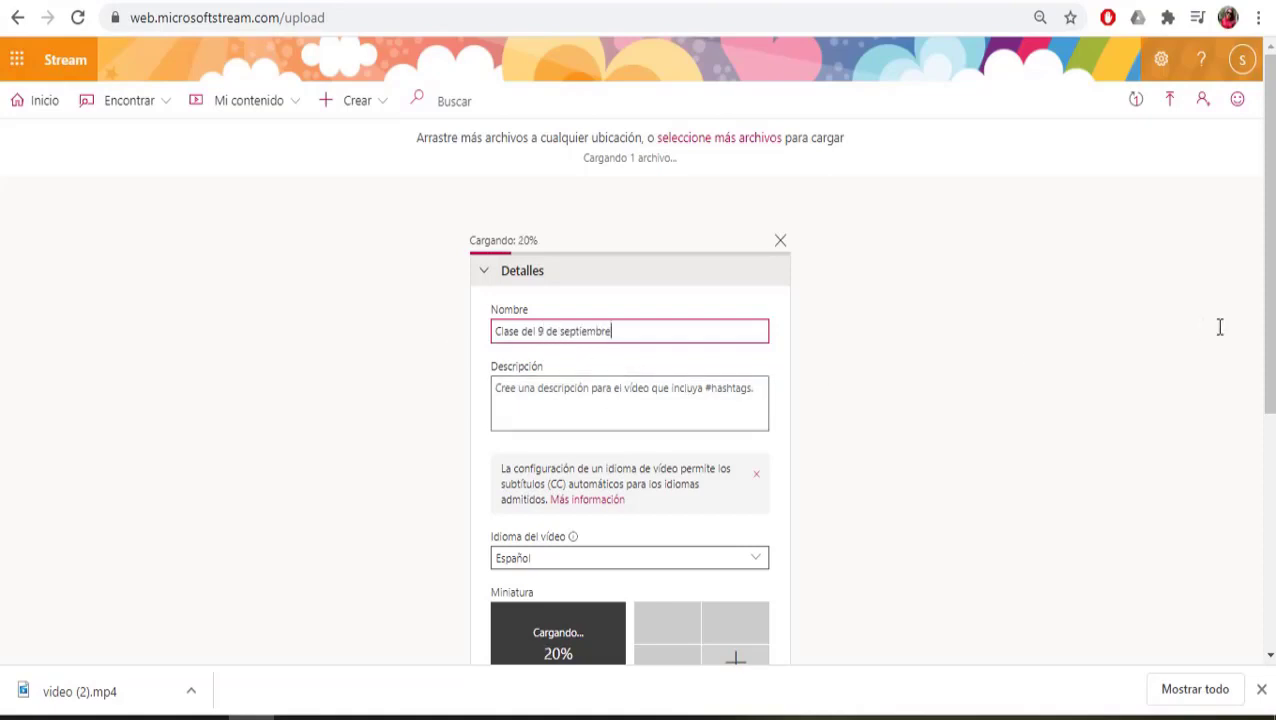
pyautogui.moveTo(1266, 306); pyautogui.dragTo(1272, 480)
# Step: Let everyone in the company view the video, review its comment and subtitle options, and publish it
pyautogui.click(559, 418)
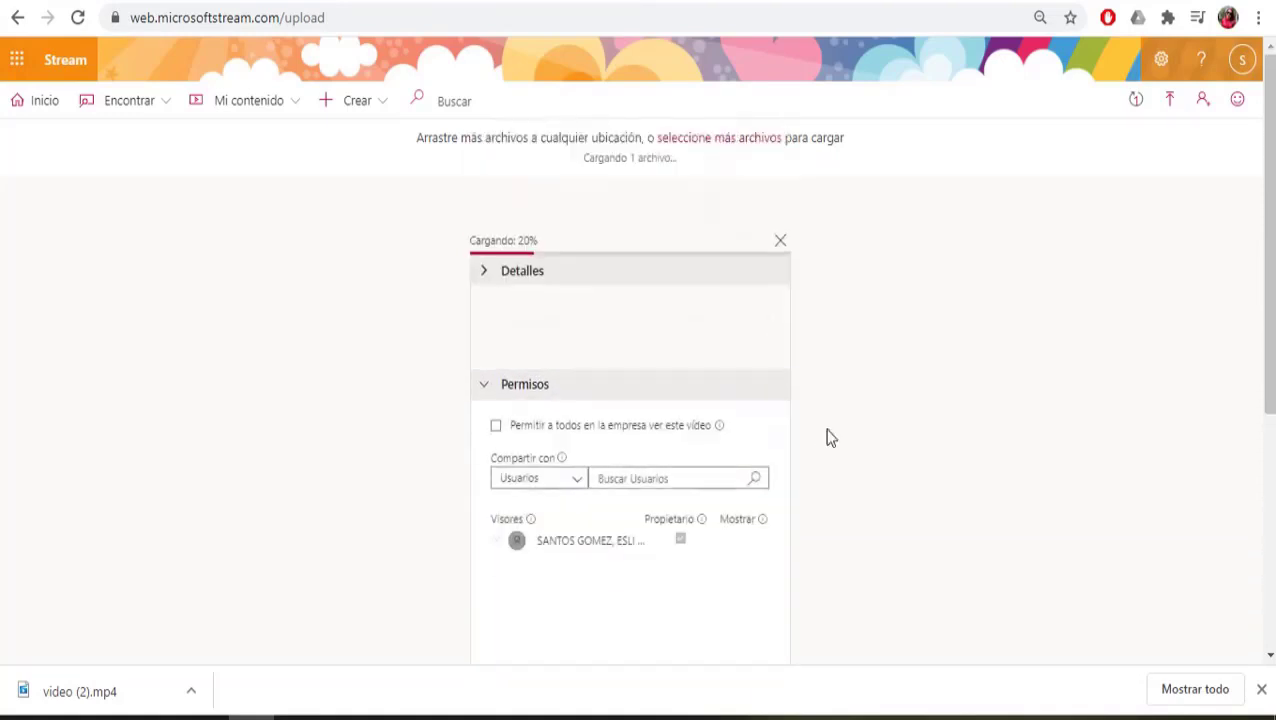
pyautogui.click(588, 345)
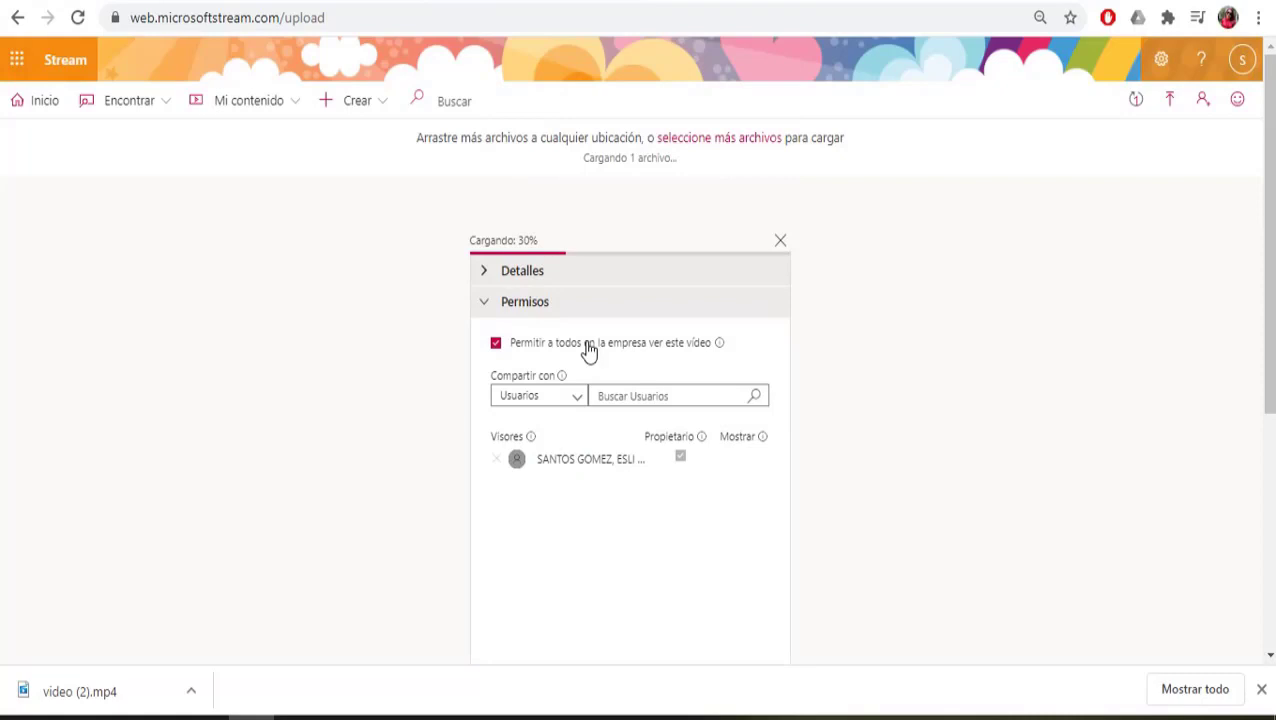
pyautogui.scroll(-3, 643, 533)
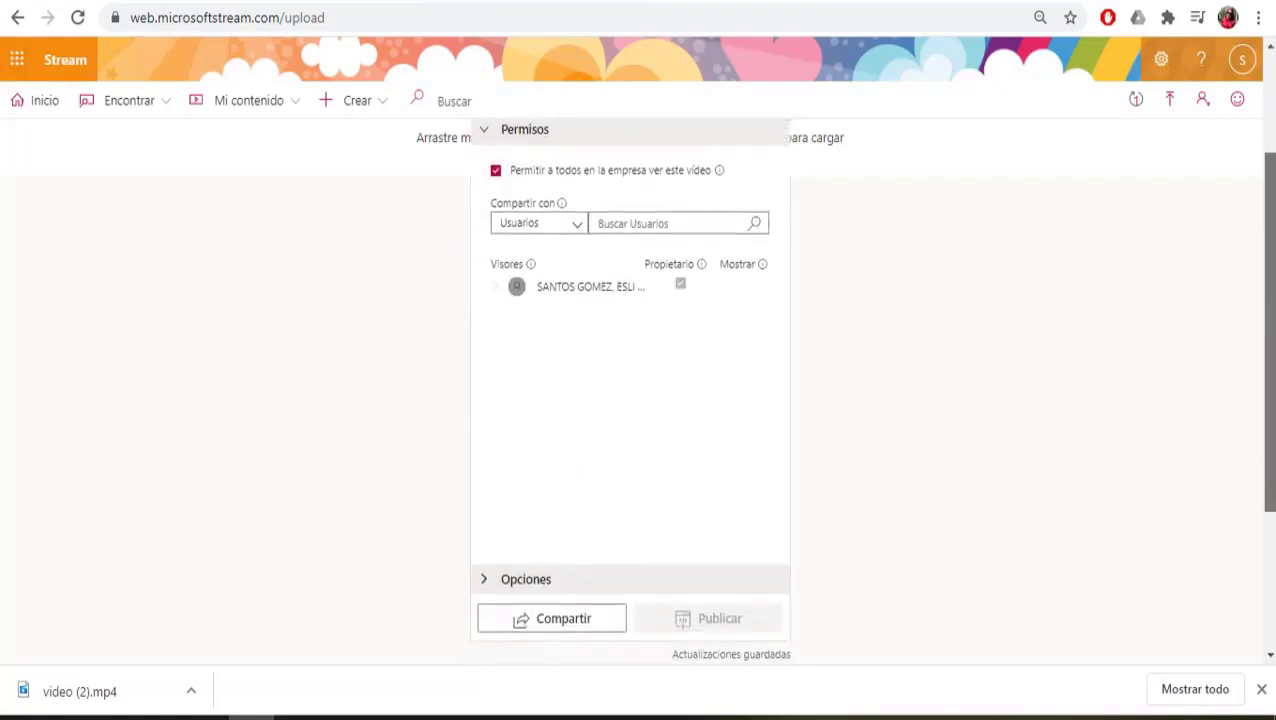
pyautogui.click(526, 580)
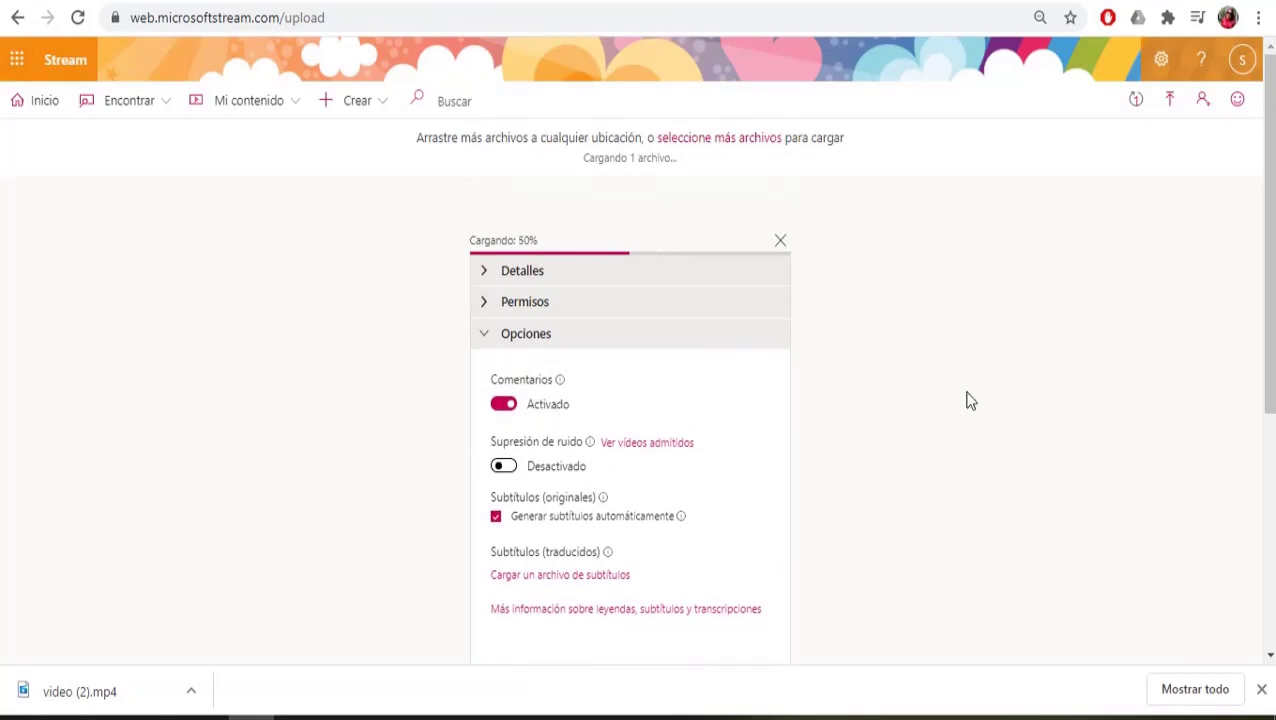
pyautogui.moveTo(1268, 316); pyautogui.dragTo(1268, 465)
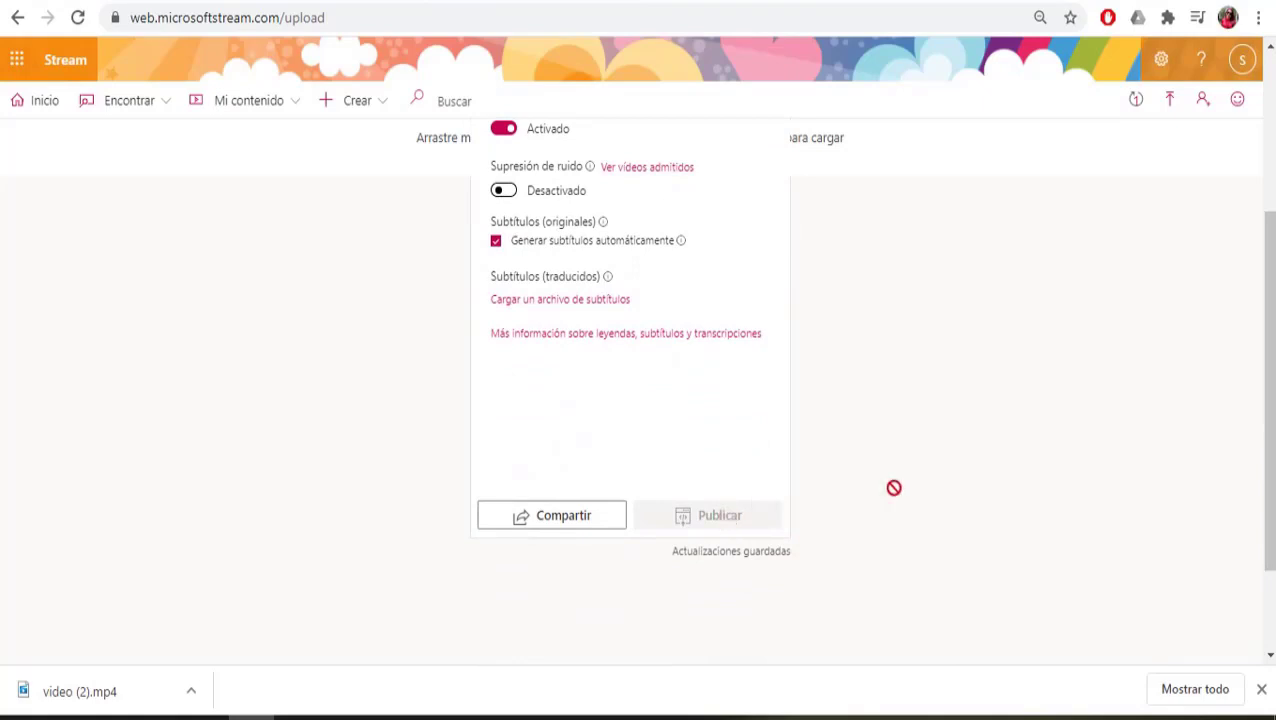
pyautogui.moveTo(1270, 455); pyautogui.dragTo(1273, 422)
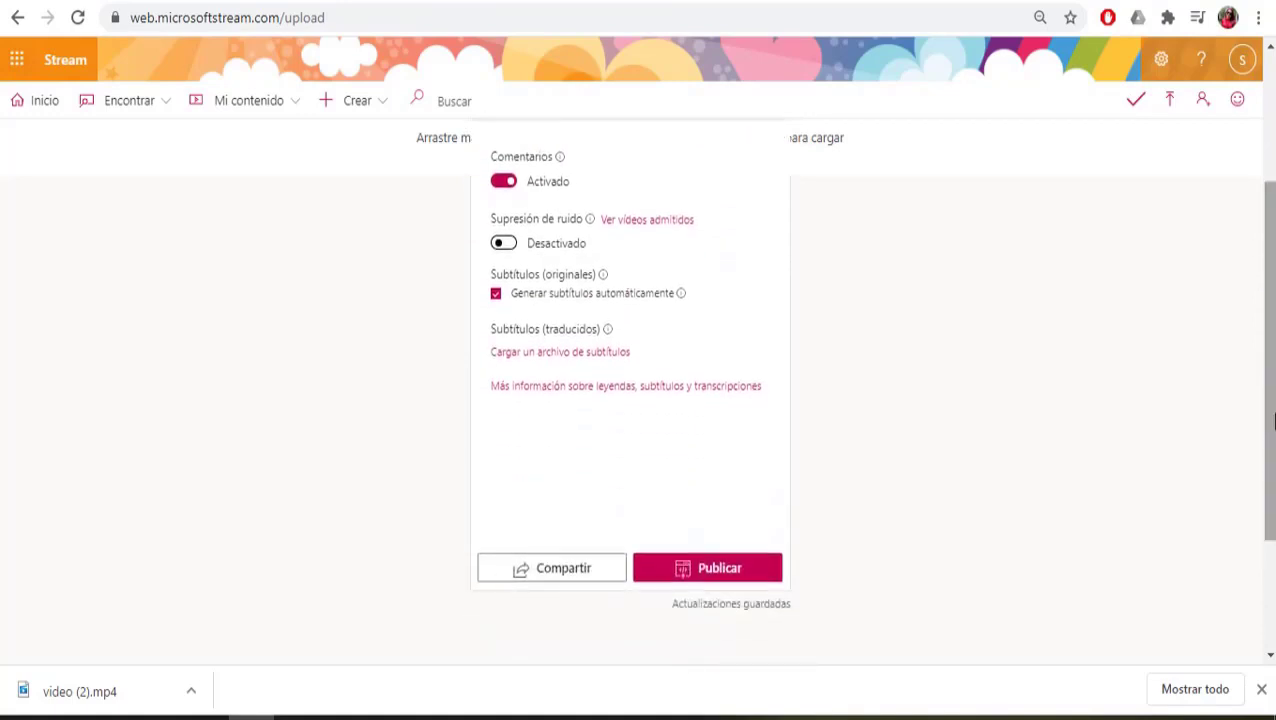
pyautogui.click(744, 570)
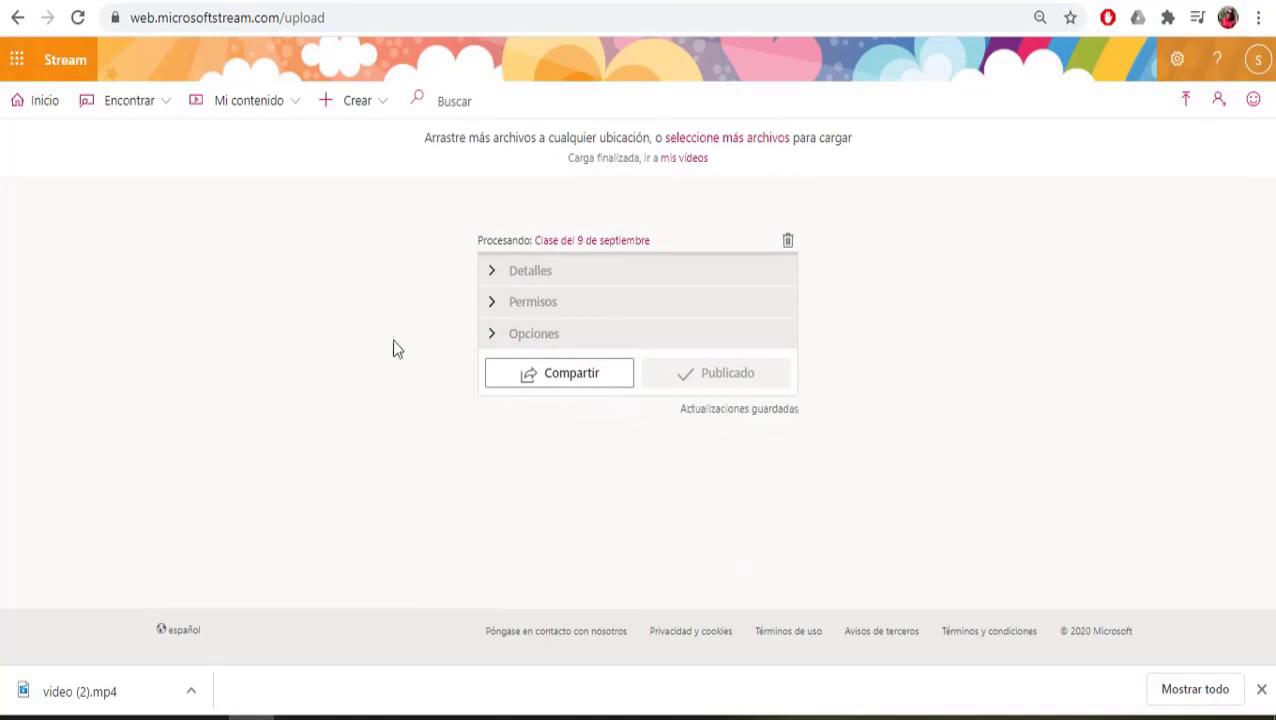
# Step: Go to Mi contenido > Vídeos and open the actions menu for Clase del 9 de septiembre
pyautogui.click(297, 104)
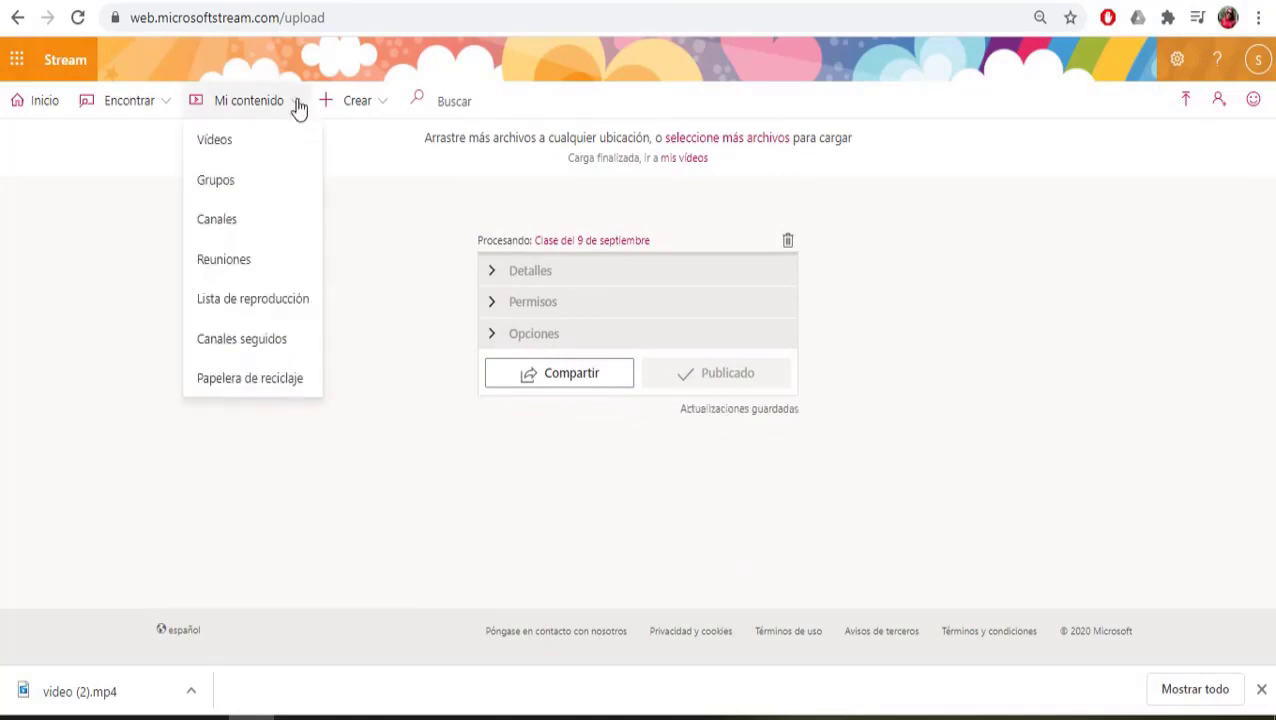
pyautogui.click(218, 143)
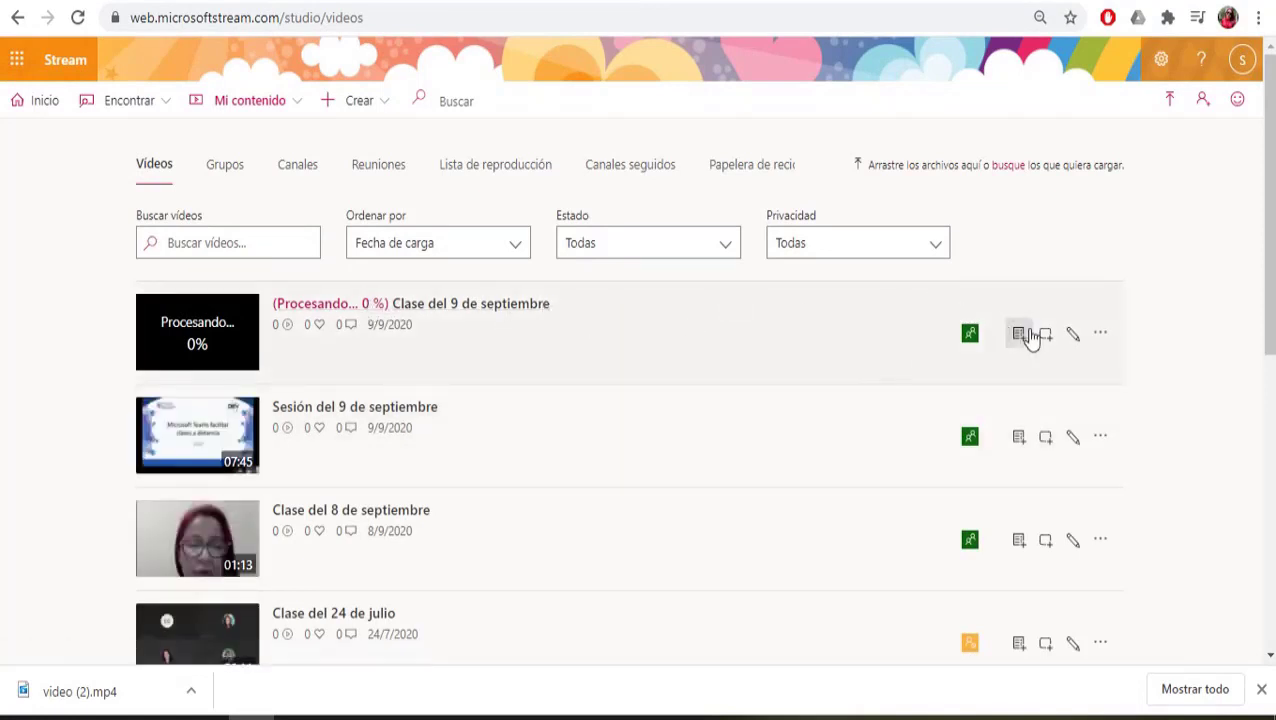
pyautogui.click(1104, 340)
# Step: Copy the video's 560 x 315 embed code, then open the TECNOLOGIA EDUCATIVA (PEM) course in the portal
pyautogui.click(1032, 375)
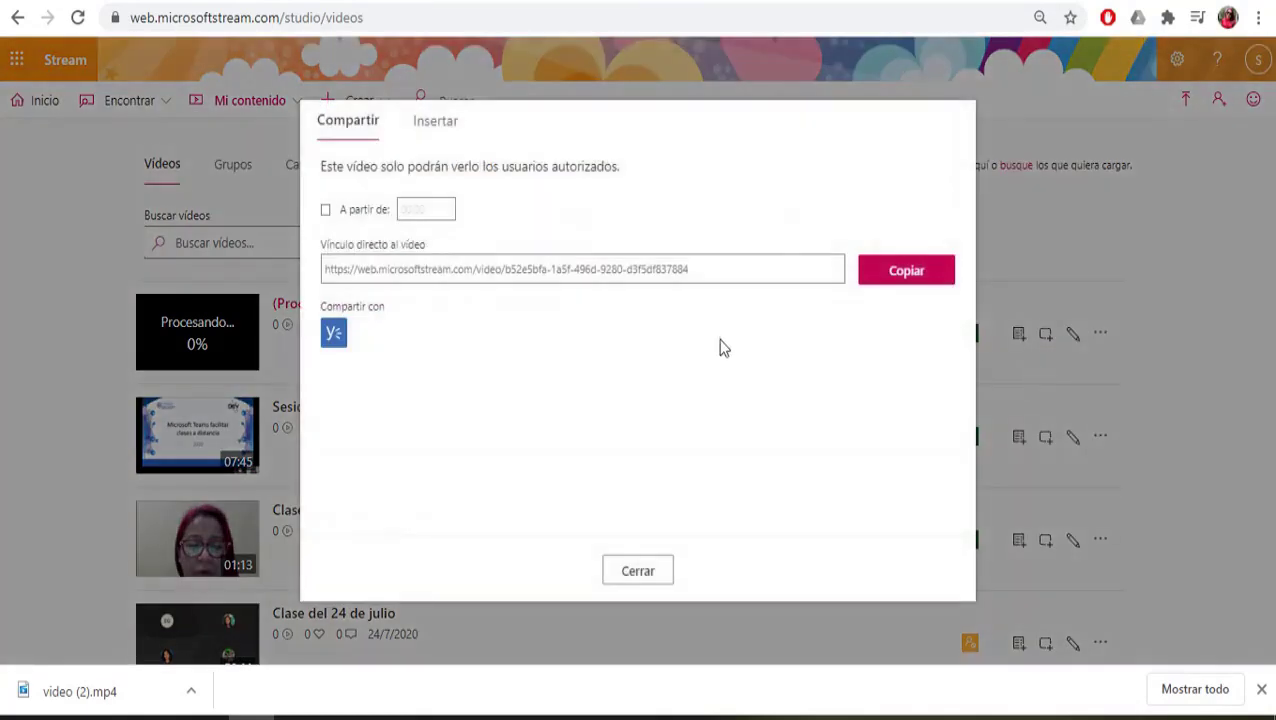
pyautogui.click(440, 122)
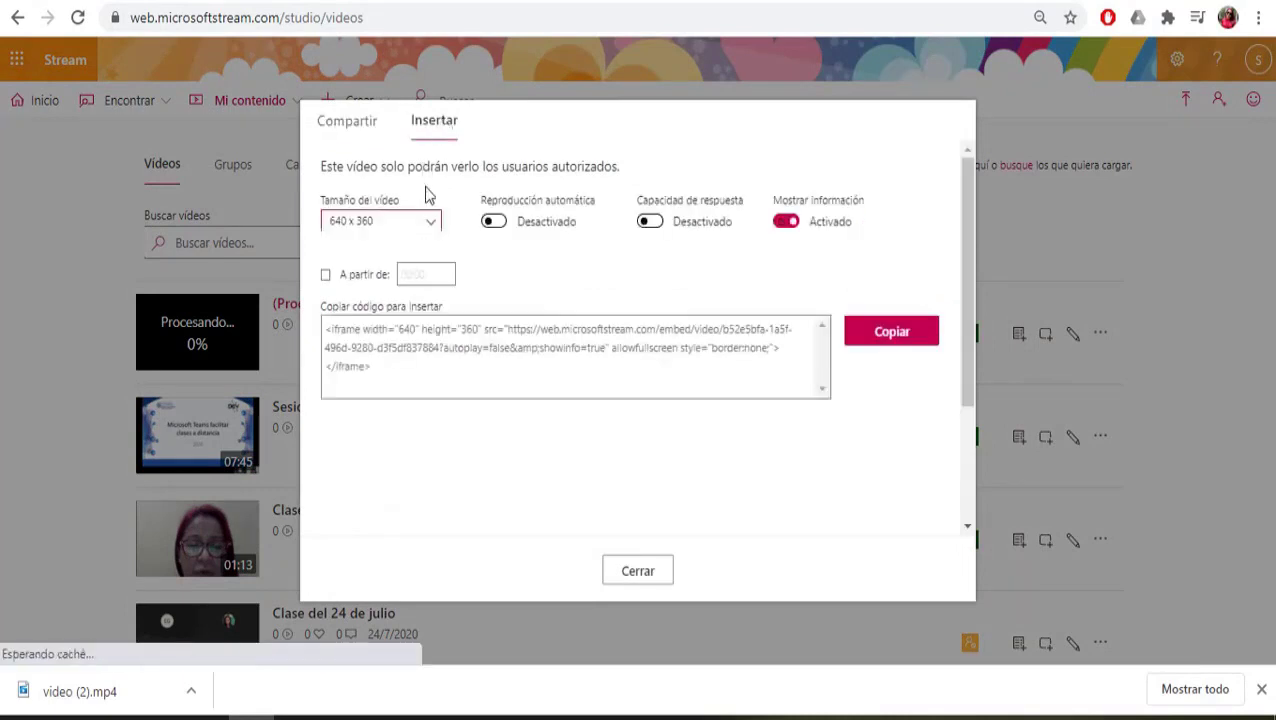
pyautogui.click(432, 224)
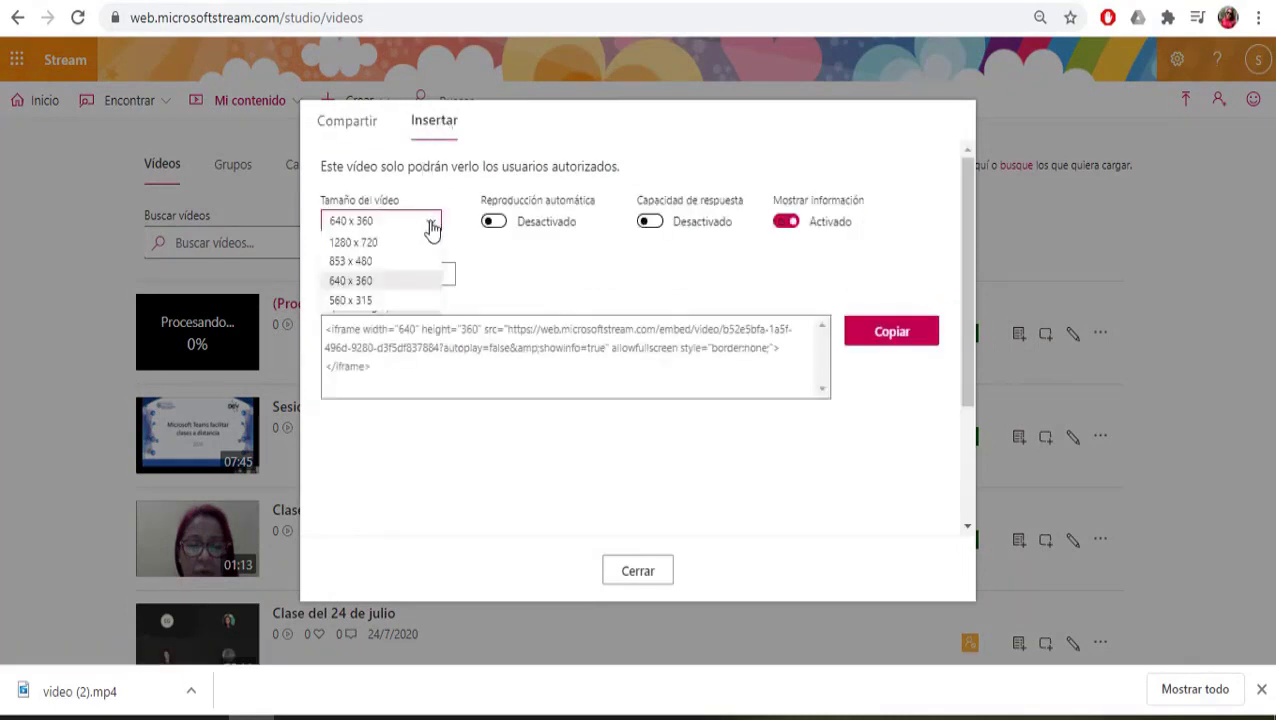
pyautogui.click(385, 301)
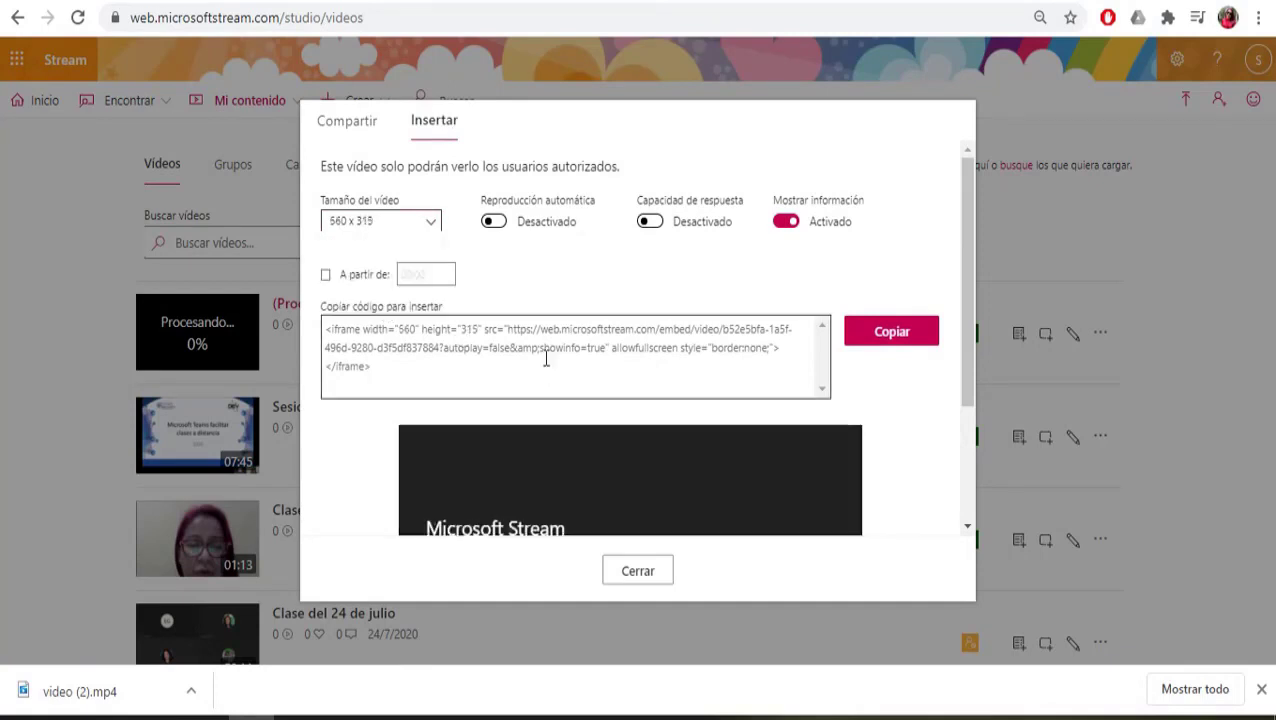
pyautogui.click(925, 340)
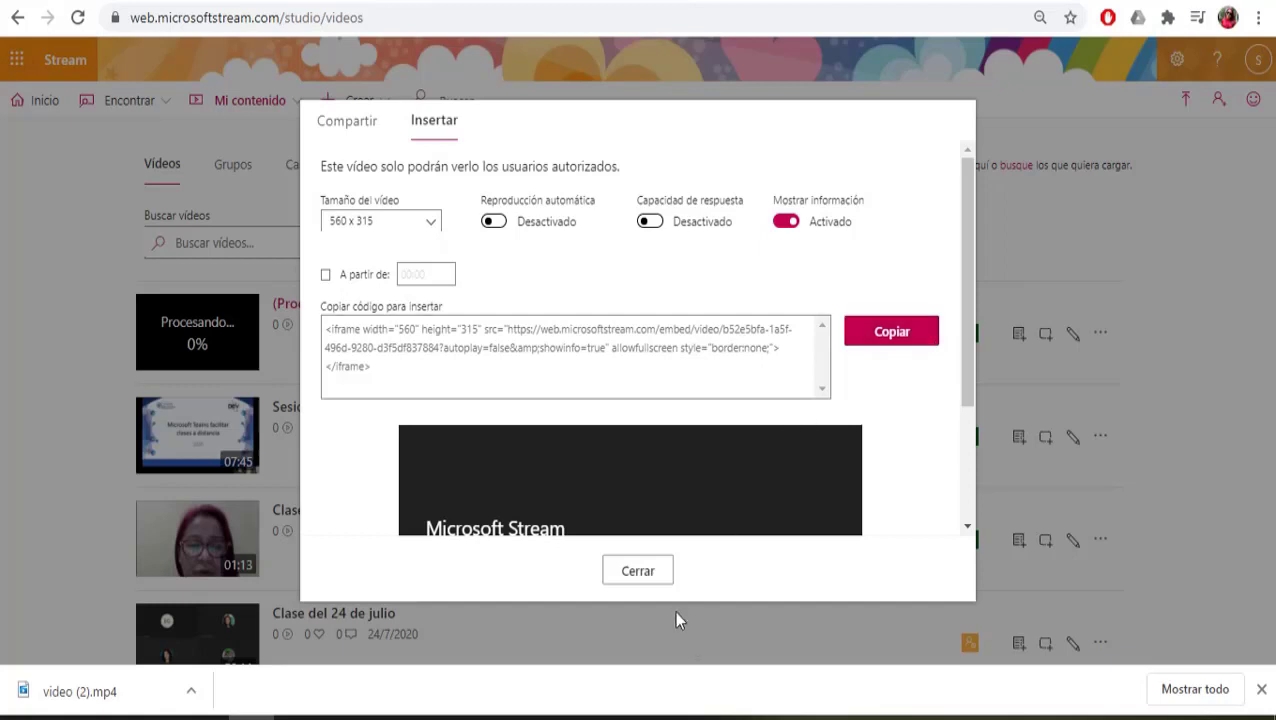
pyautogui.click(638, 571)
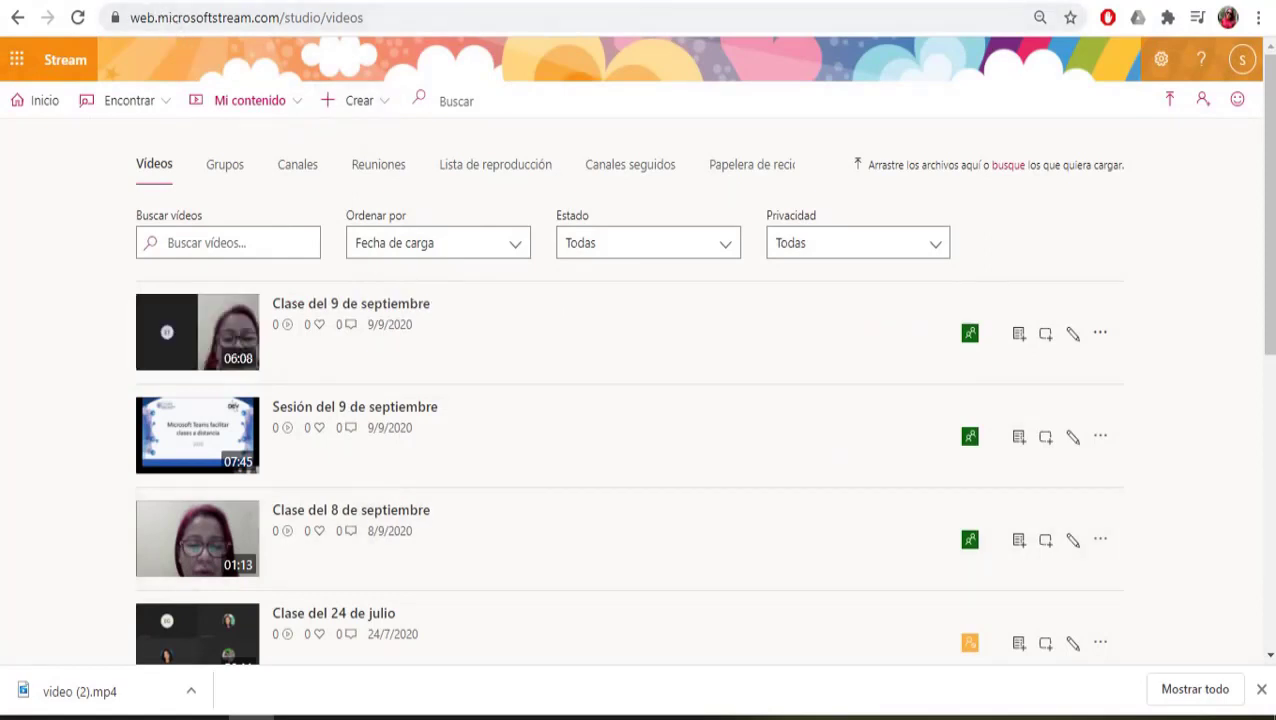
pyautogui.hotkey('ctrl', 'Tab')
pyautogui.click(280, 438)
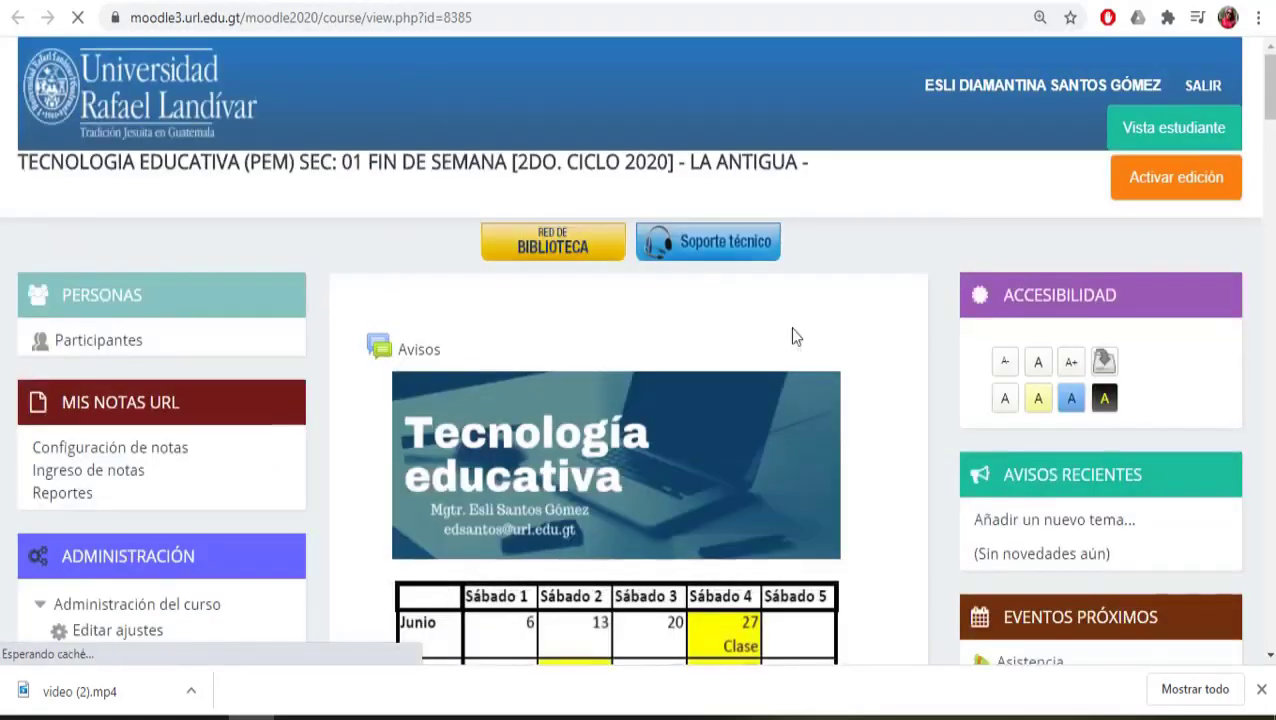
# Step: Turn on editing for the course and scroll down to the September week
pyautogui.click(1176, 177)
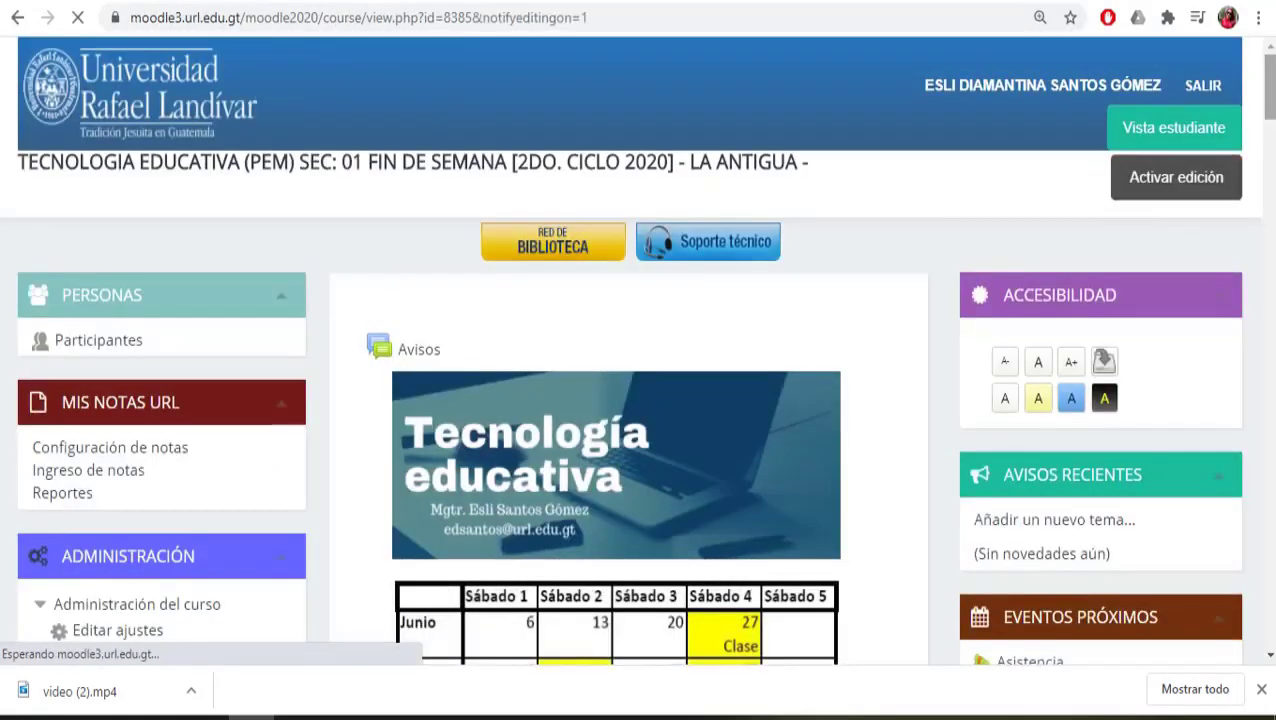
pyautogui.scroll(-20, 628, 440)
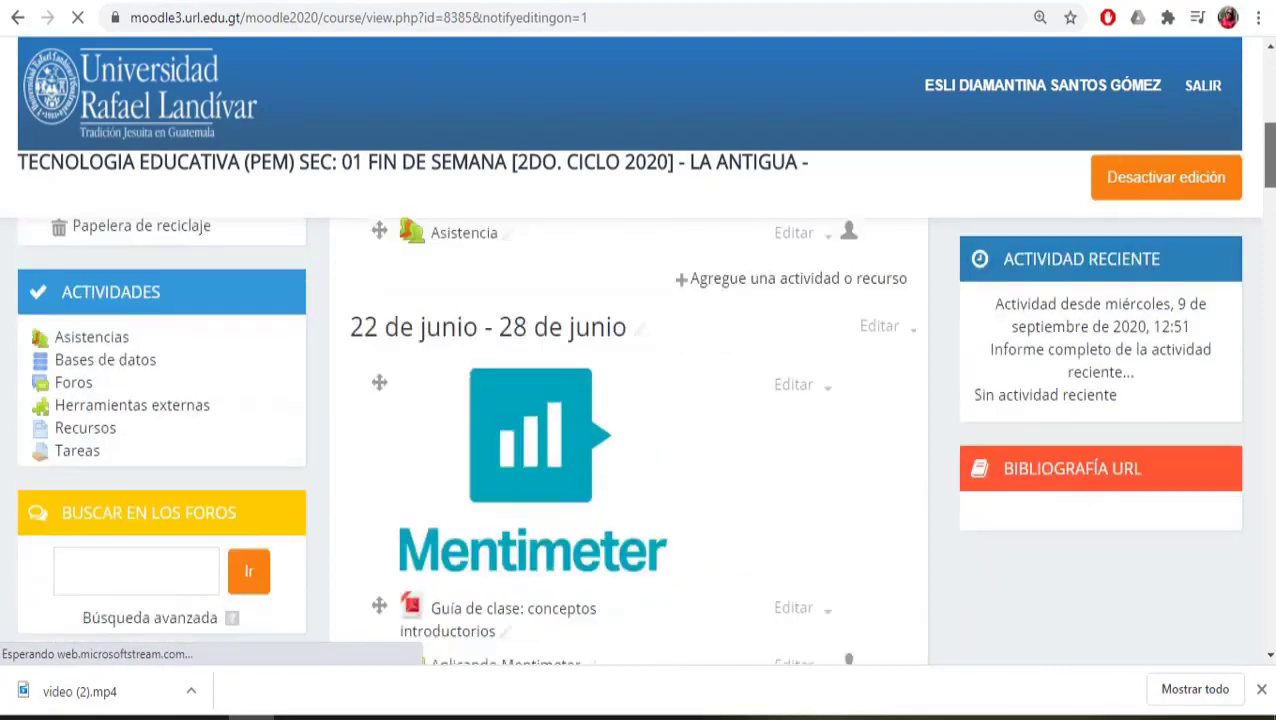
pyautogui.scroll(-10, 628, 440)
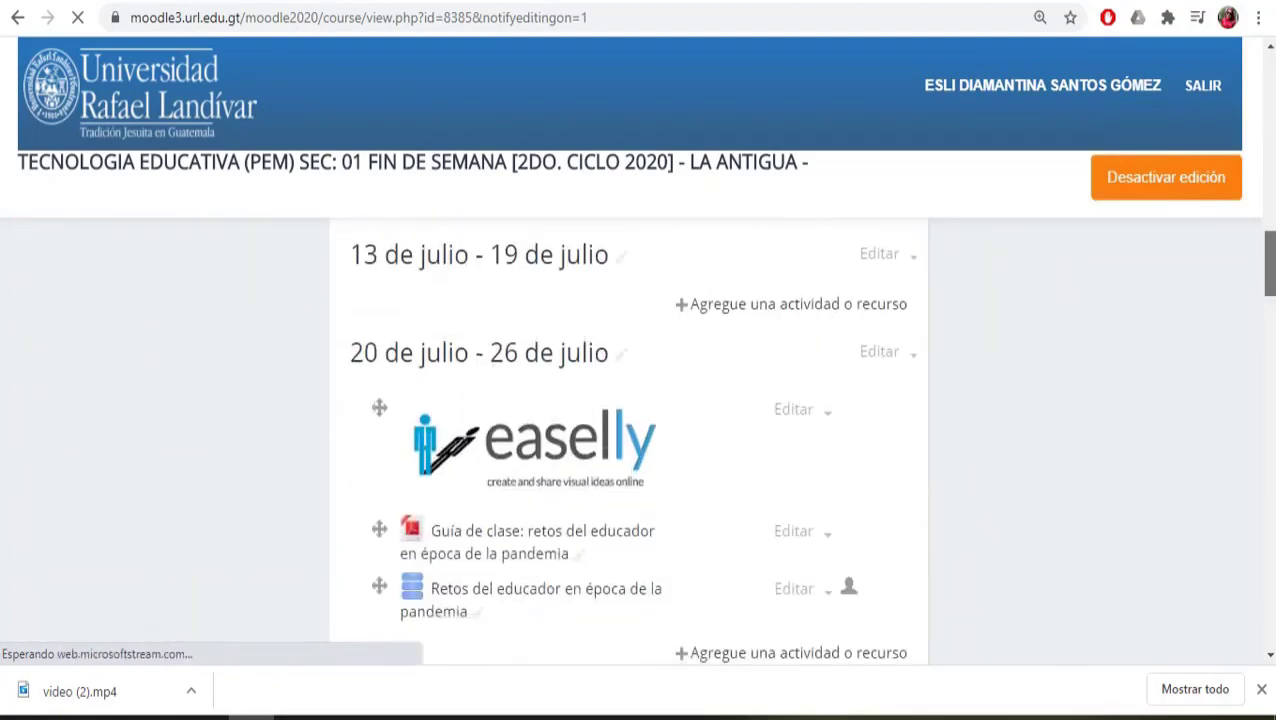
pyautogui.scroll(-2, 628, 440)
pyautogui.scroll(-10, 628, 440)
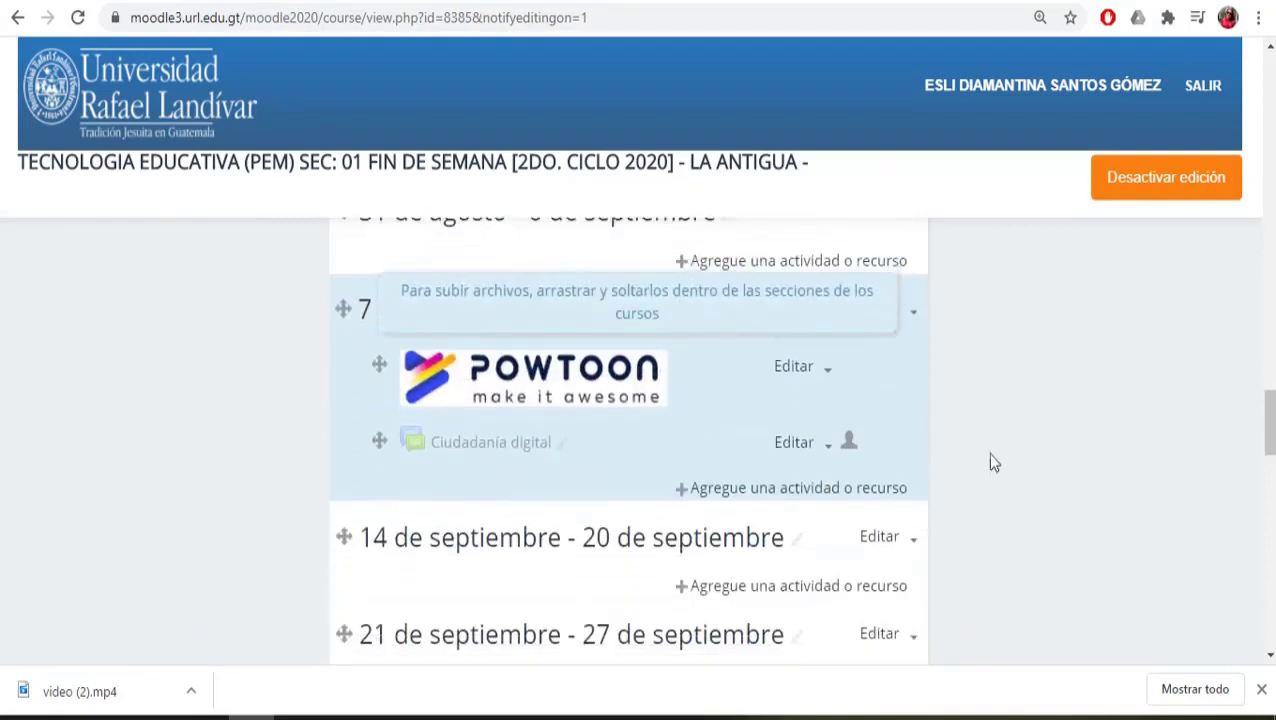
# Step: Add an Etiqueta label to the 7–13 de septiembre week
pyautogui.click(858, 498)
pyautogui.moveTo(601, 356); pyautogui.dragTo(612, 640)
pyautogui.click(456, 563)
pyautogui.scroll(-4, 926, 591)
pyautogui.click(606, 346)
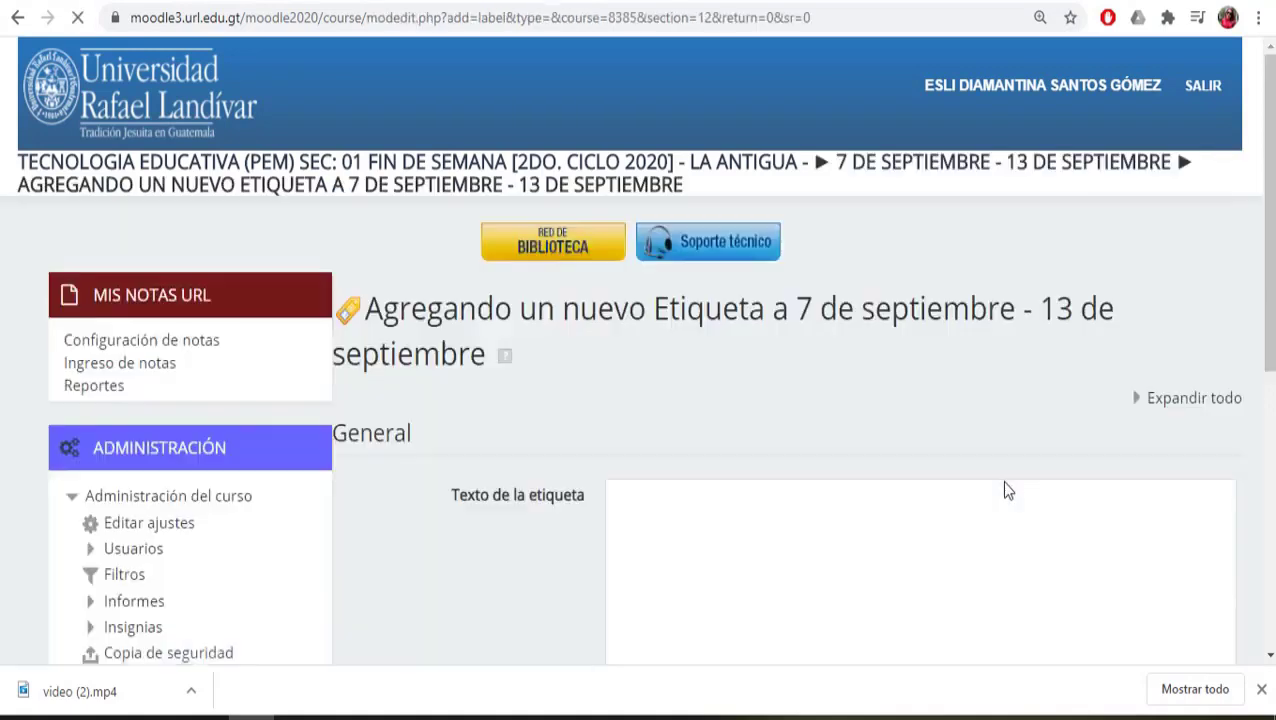
# Step: Scroll to the Texto de la etiqueta field and switch its editor to HTML source view
pyautogui.scroll(-3, 1272, 175)
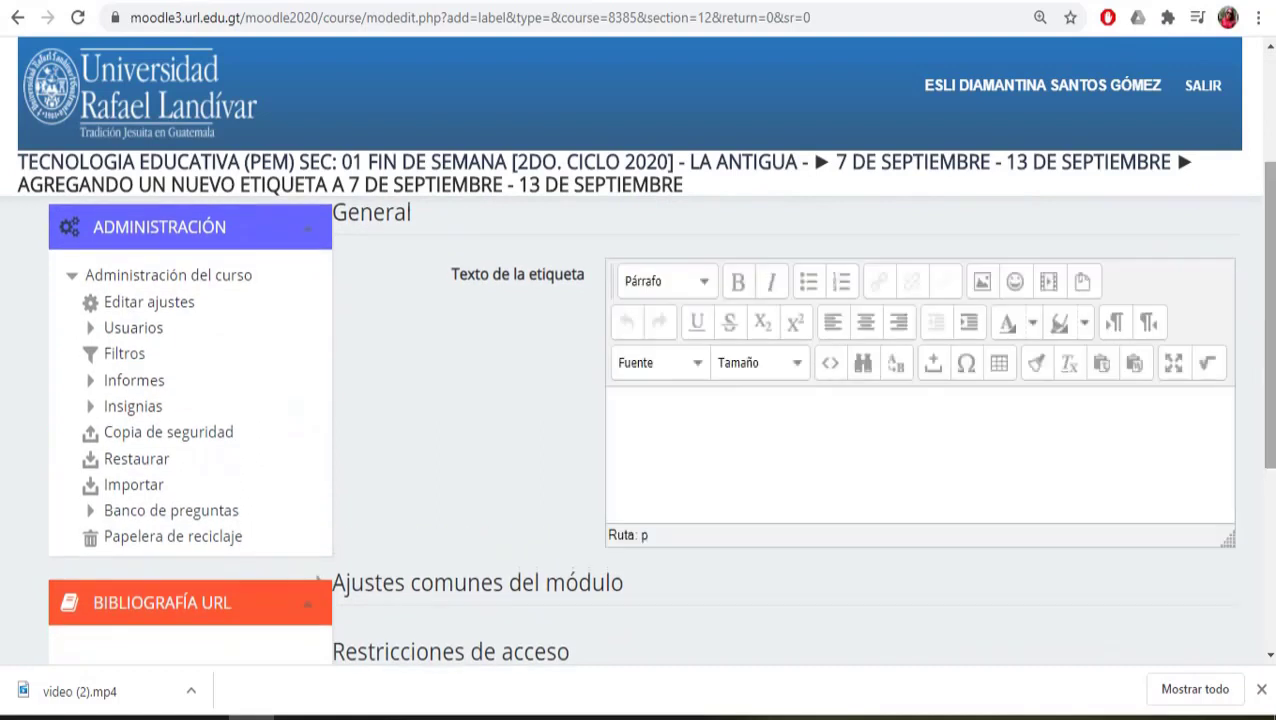
pyautogui.scroll(-1, 845, 324)
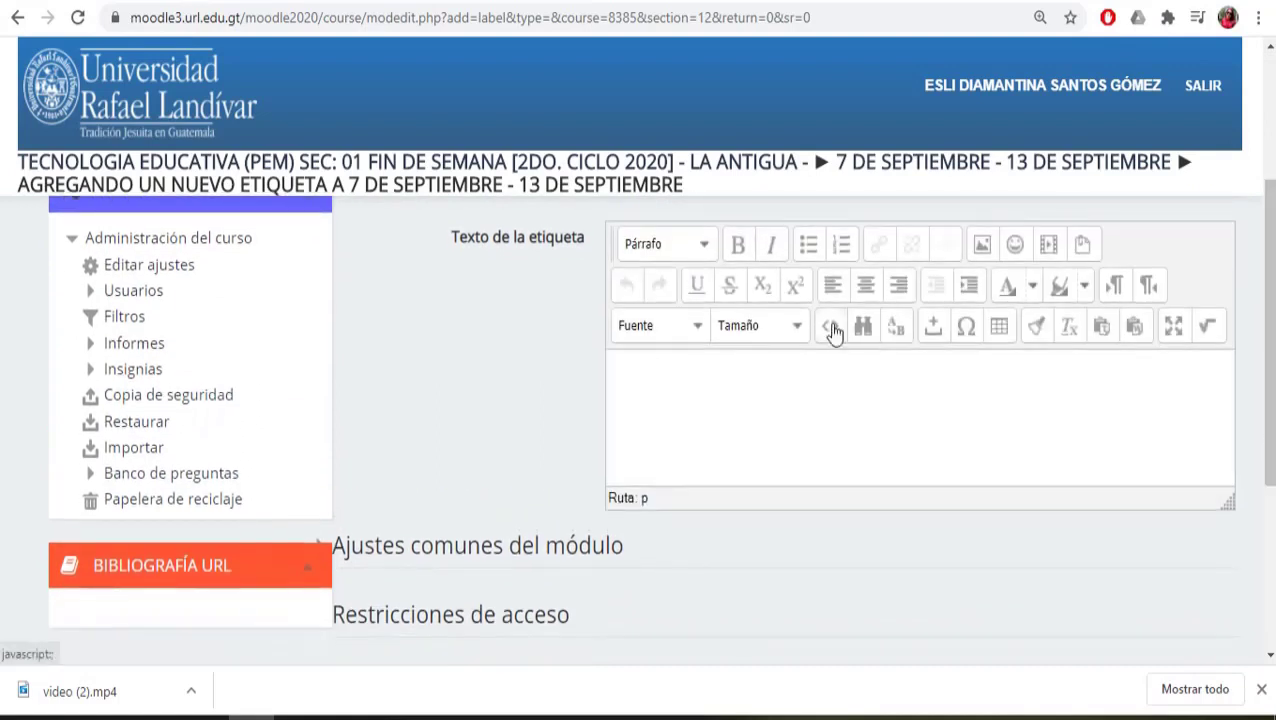
pyautogui.click(835, 333)
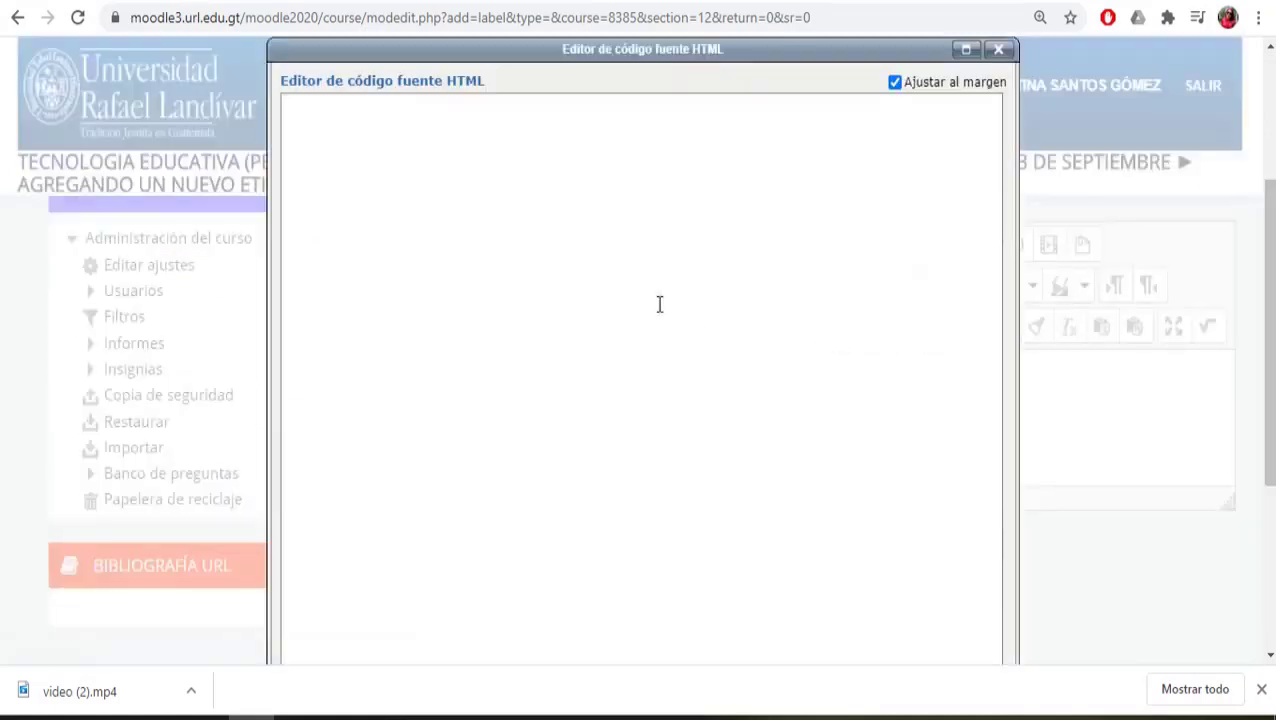
# Step: Paste the Stream iframe code into the label with width and height set to 100%
pyautogui.write('<iframe width="560" height="315" src="https://web.microsoftstream.com/embed/video/b52e5bfa-1a5f-496d-9280-d3f5df837884?autoplay=false&amp;showinfo=true" allowfullscreen style="border:none;"></iframe>')
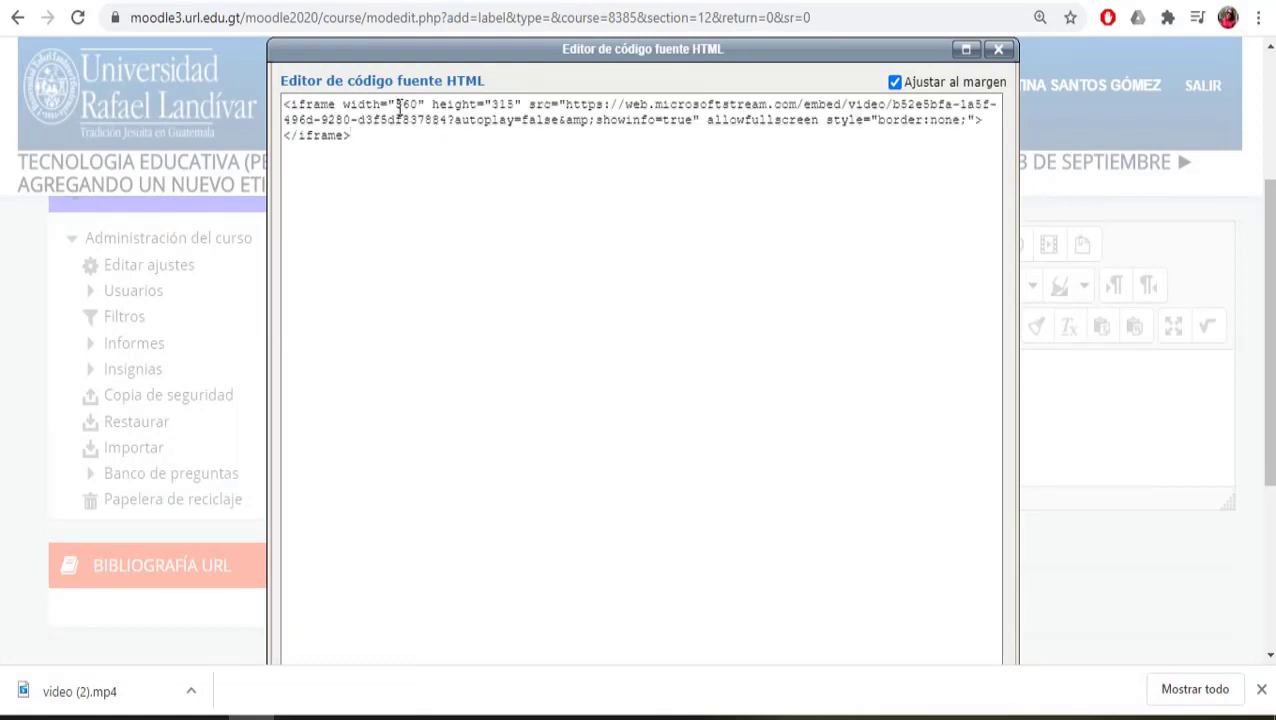
pyautogui.write('1000')
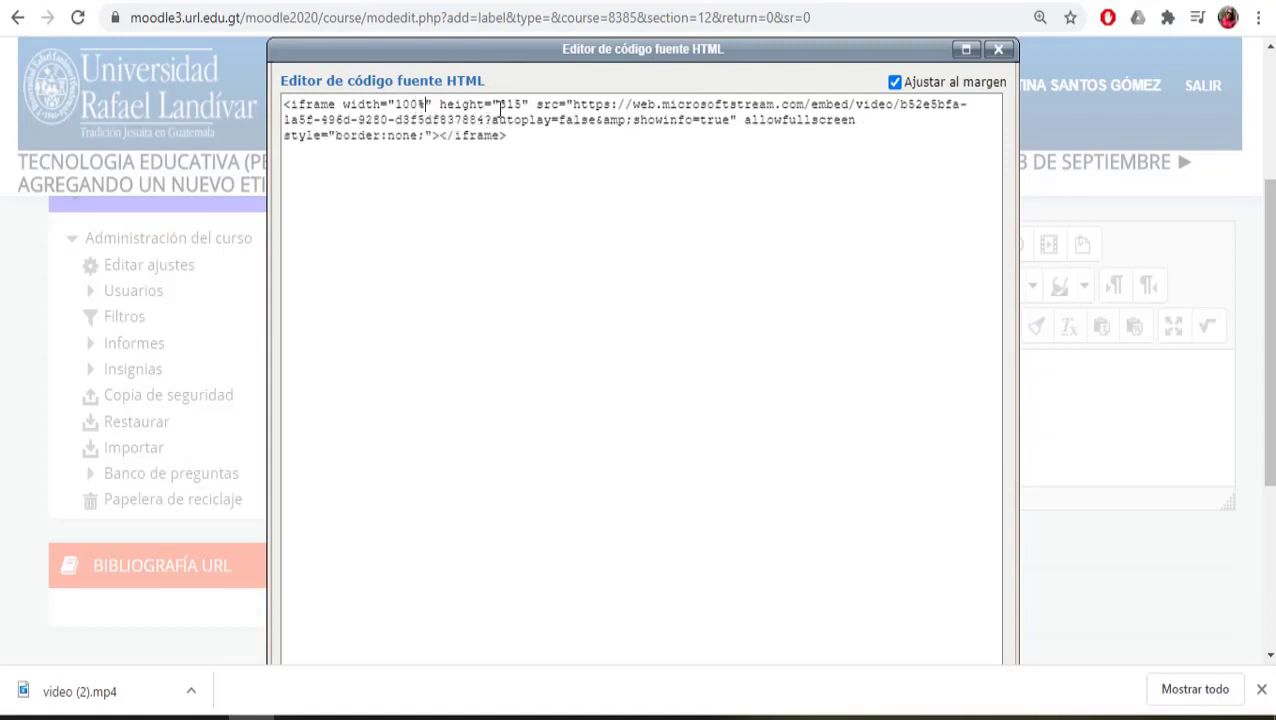
pyautogui.write('100%')
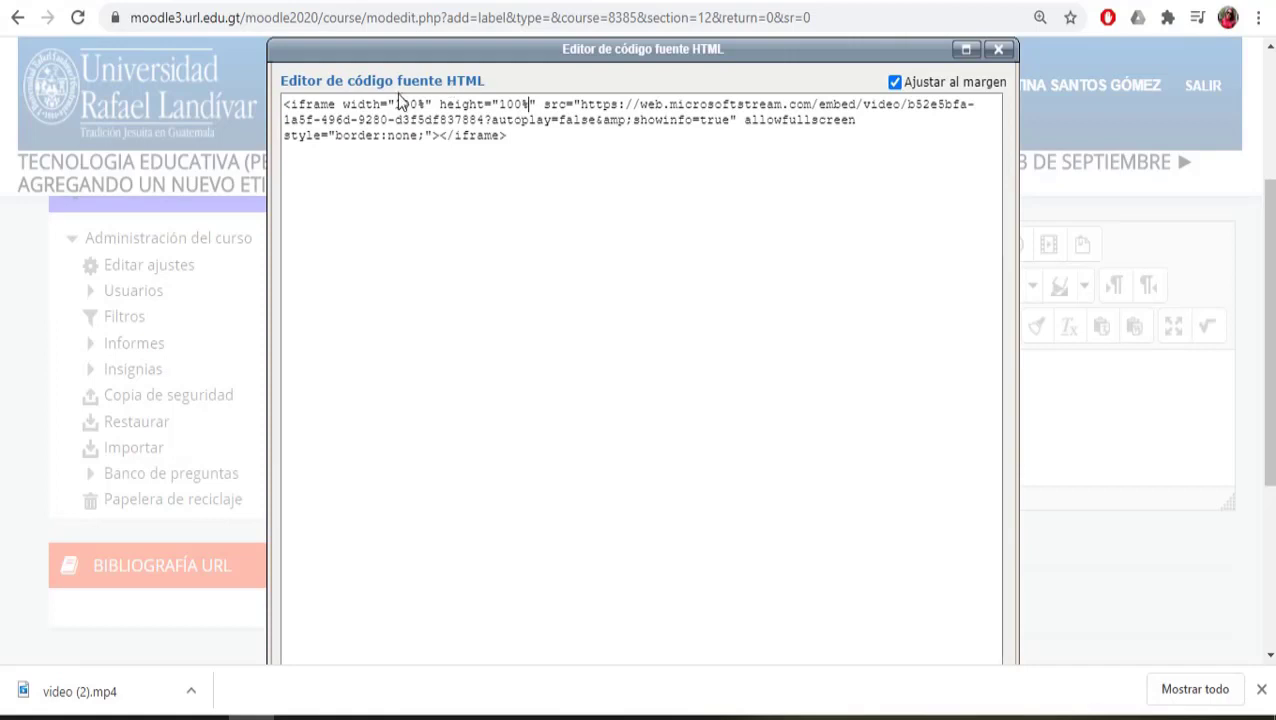
pyautogui.moveTo(401, 103); pyautogui.dragTo(430, 103)
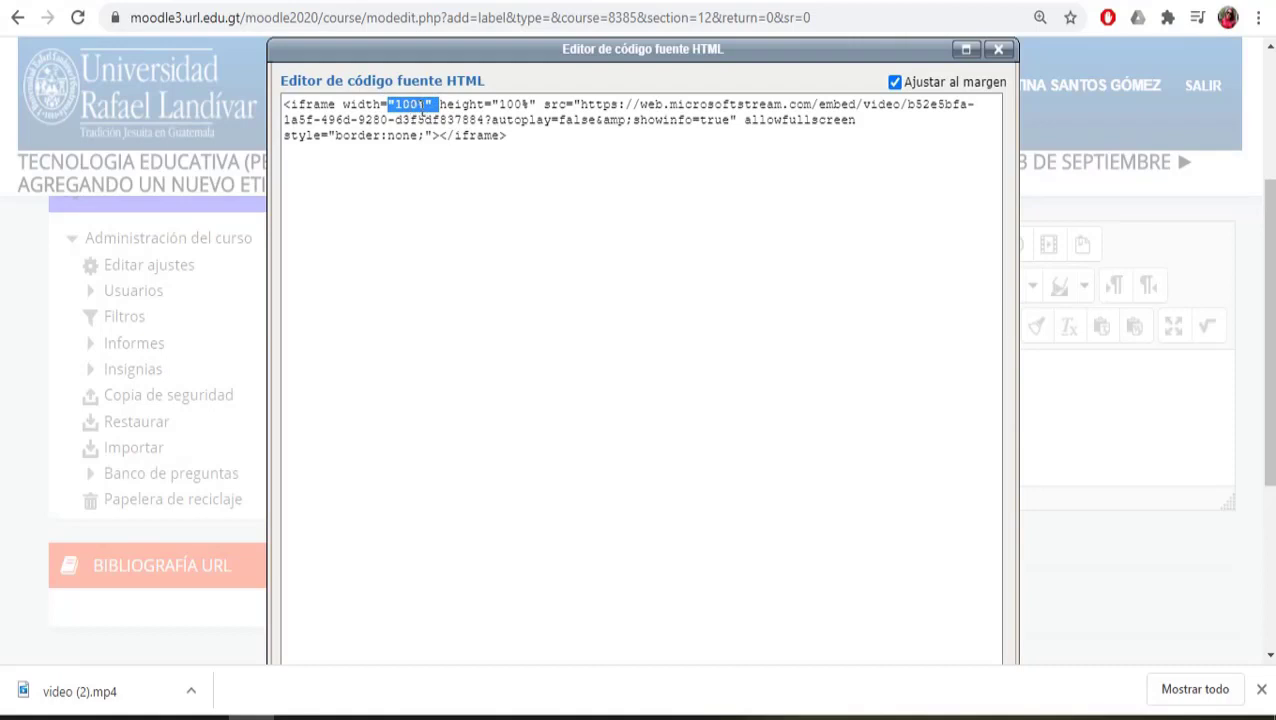
pyautogui.moveTo(491, 104); pyautogui.dragTo(541, 104)
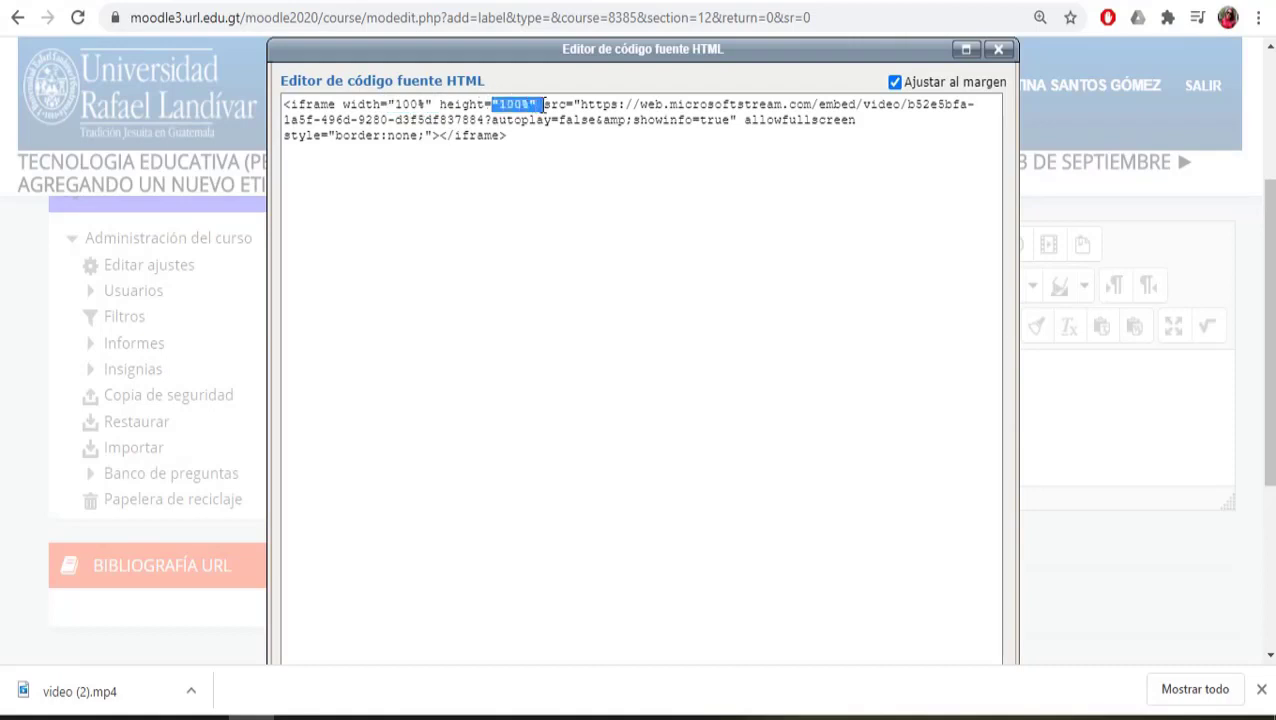
pyautogui.scroll(-2, 1272, 205)
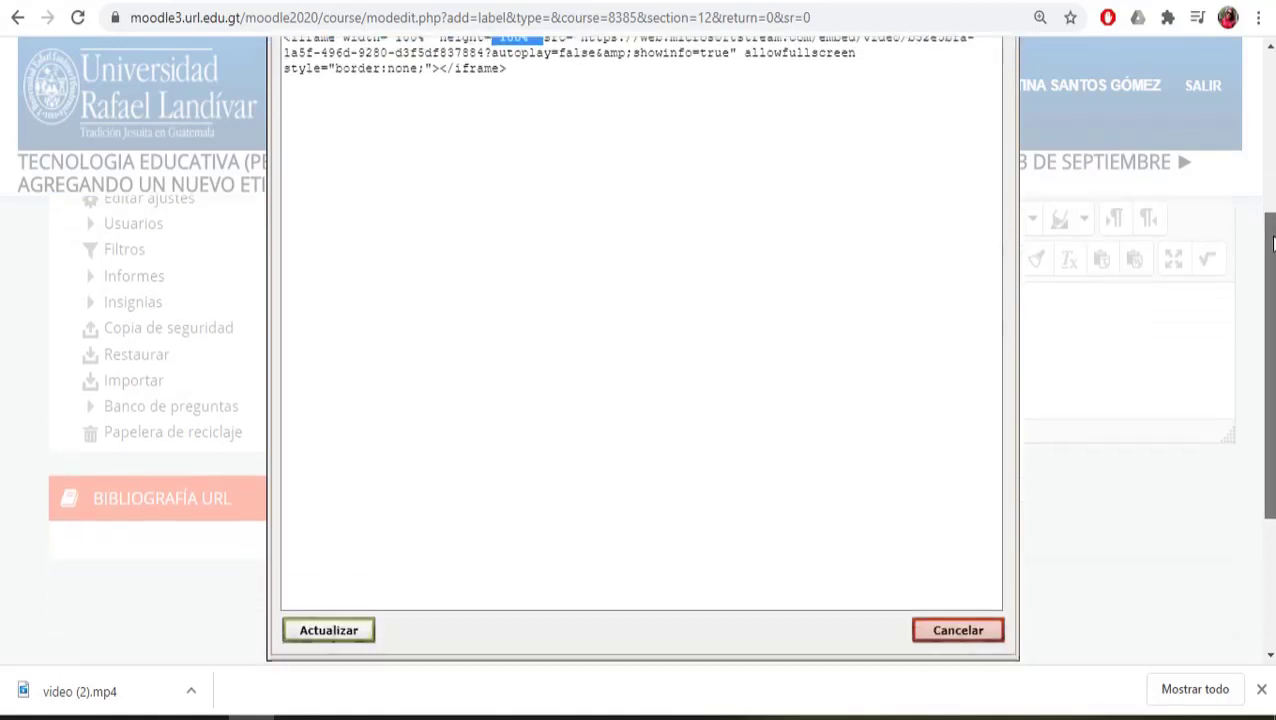
pyautogui.click(354, 594)
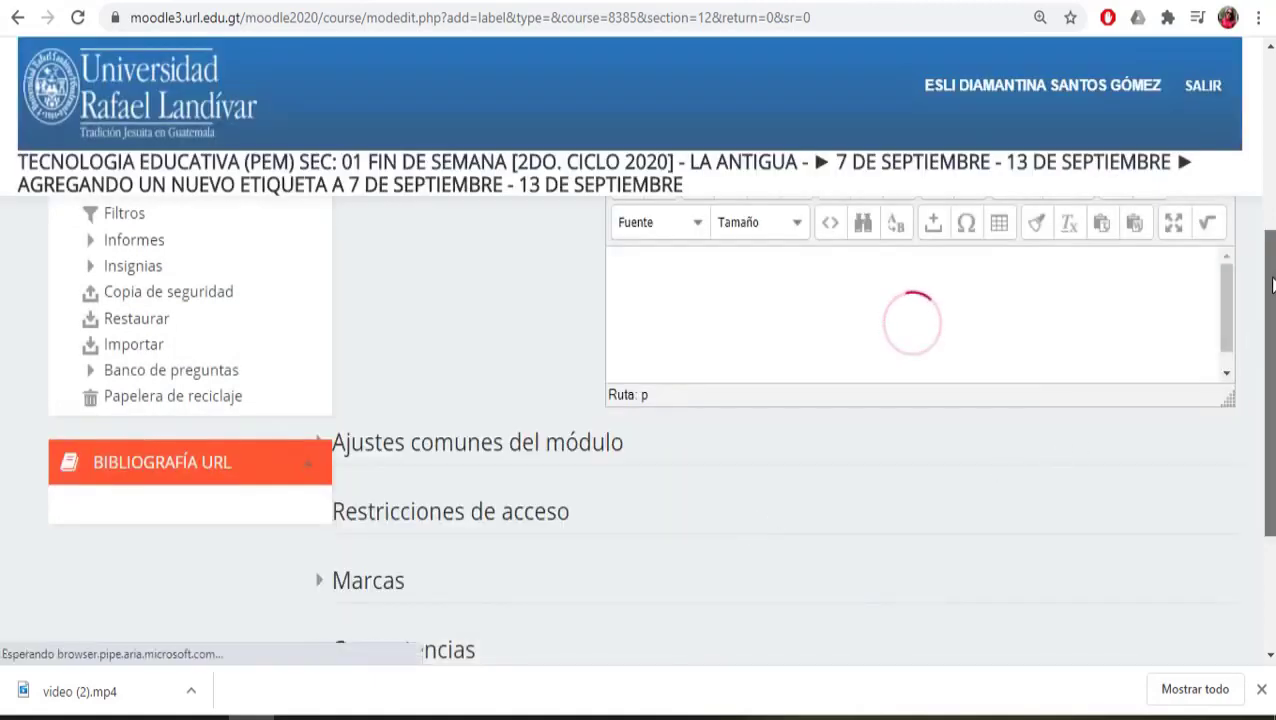
# Step: Save the label and return to the course, where the video shows embedded in the September week
pyautogui.scroll(-4, 1100, 400)
pyautogui.click(797, 541)
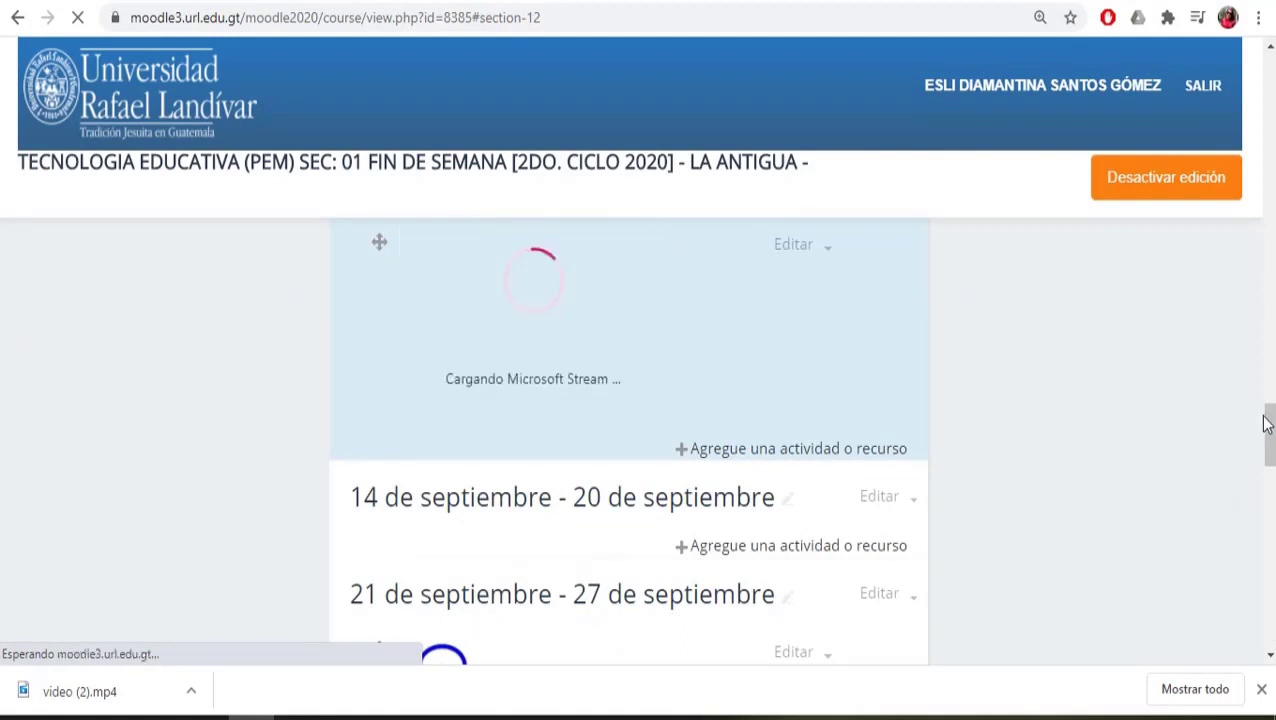
pyautogui.scroll(1, 1272, 435)
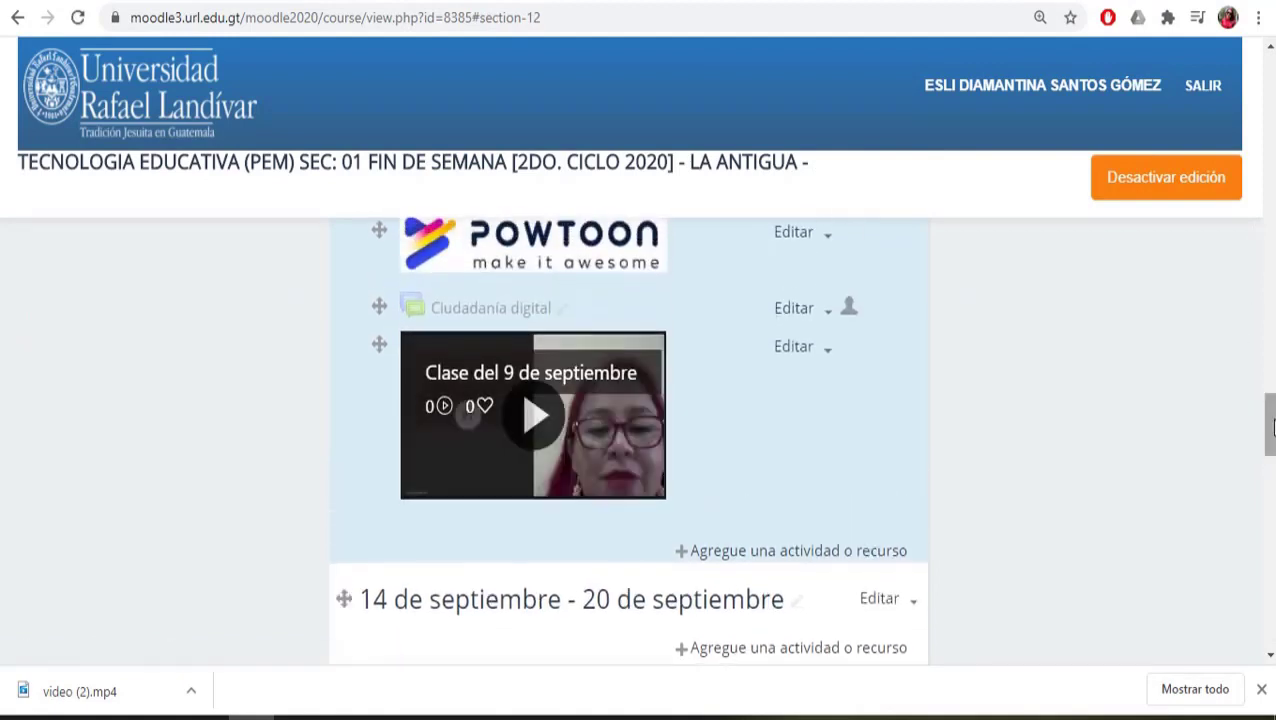